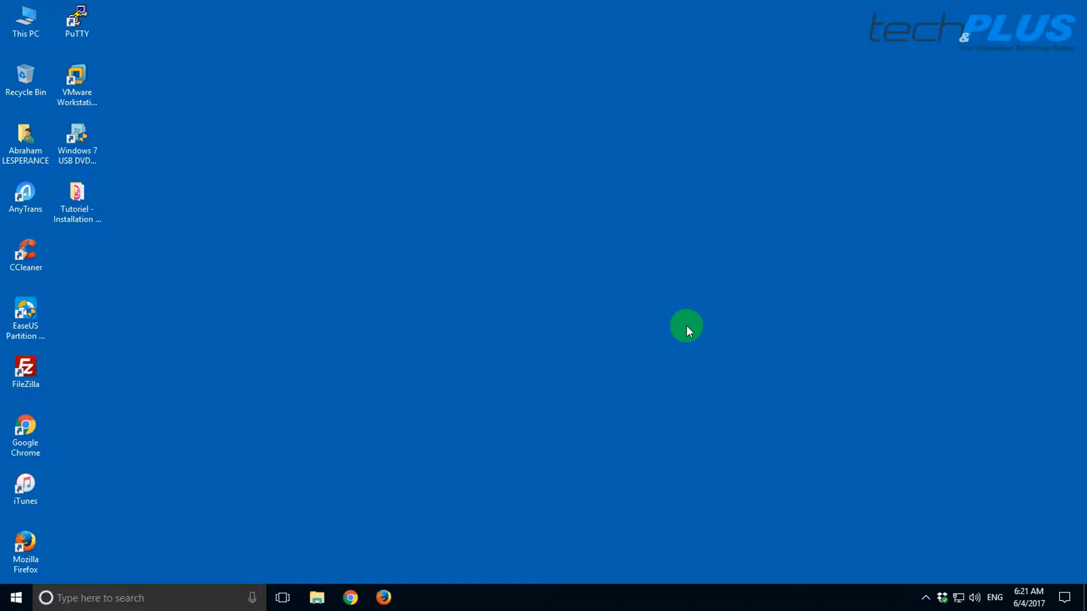
- Open Liens.txt from the tutorial folder, copy the WAMP Server download URL, and launch Firefox
double_click(84, 210)
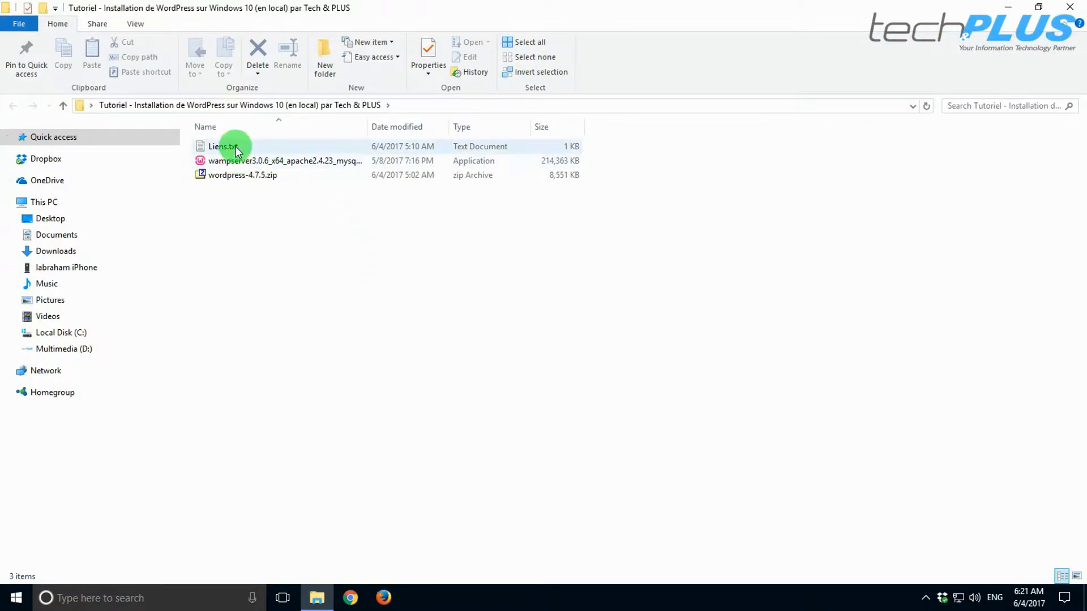
double_click(236, 146)
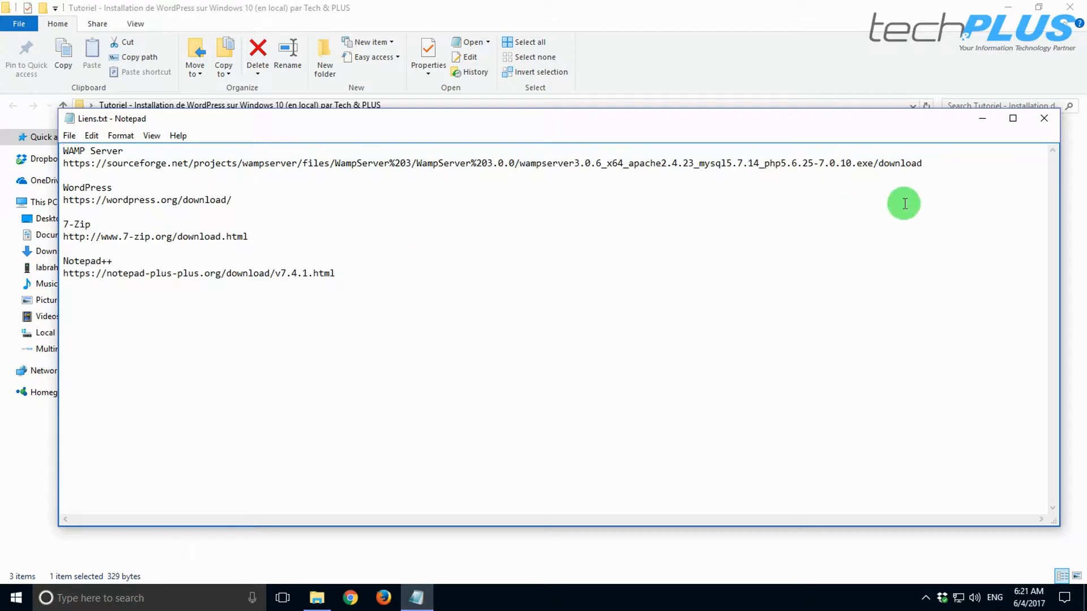
left_click_drag(926, 164, 97, 167)
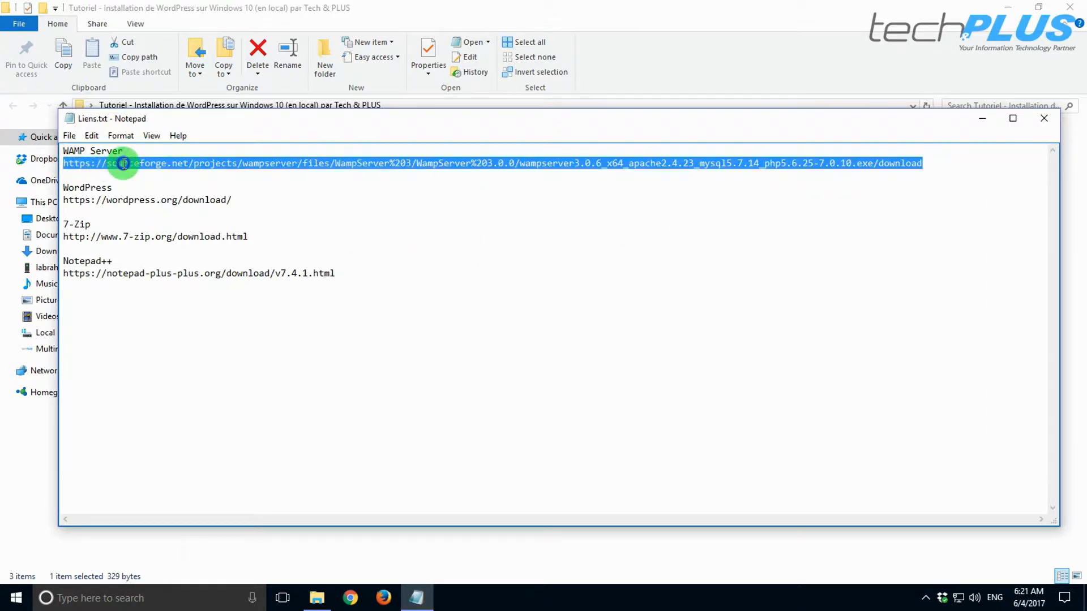
right_click(121, 162)
left_click(168, 214)
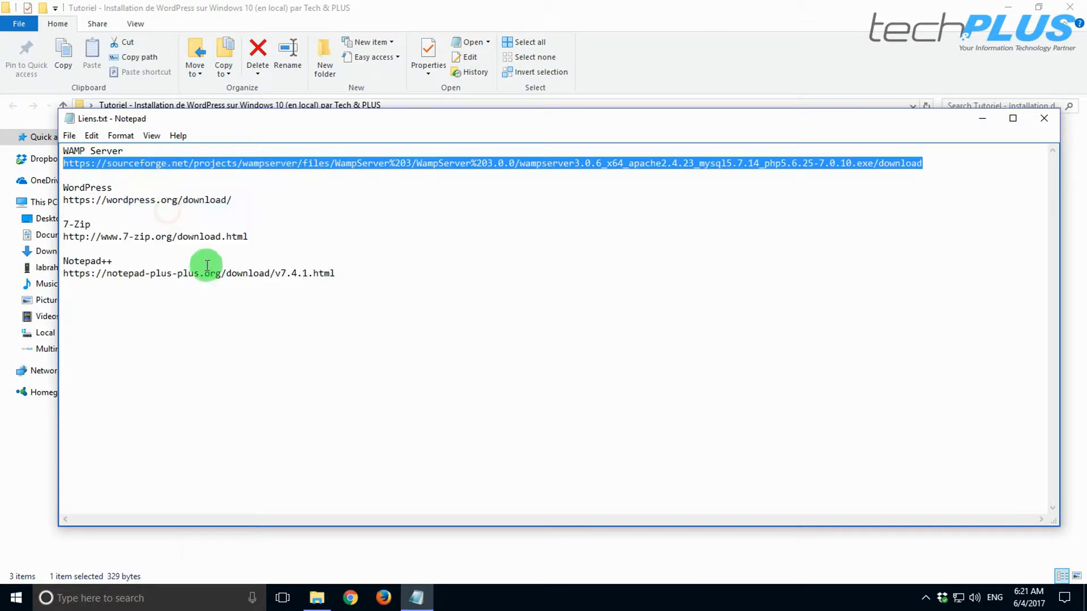
left_click(384, 598)
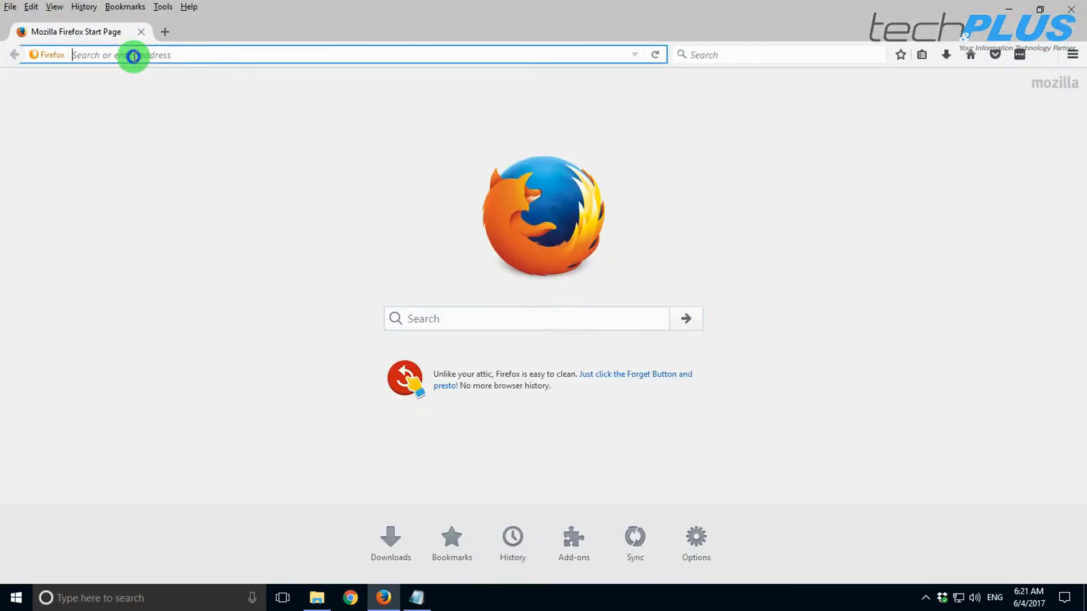
right_click(134, 55)
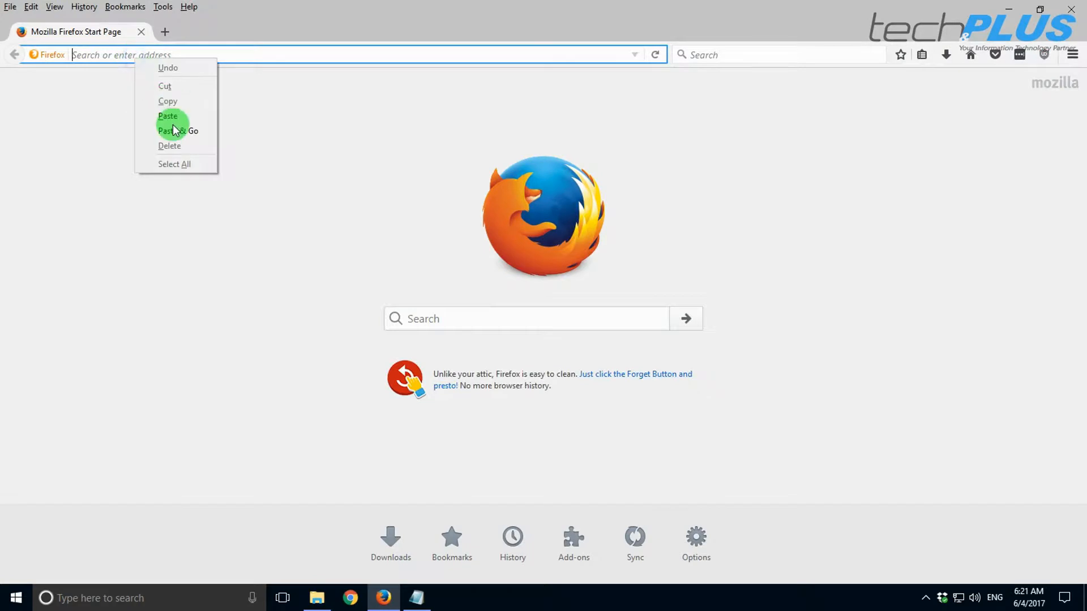
- Load the SourceForge WampServer page and save the installer file
left_click(174, 128)
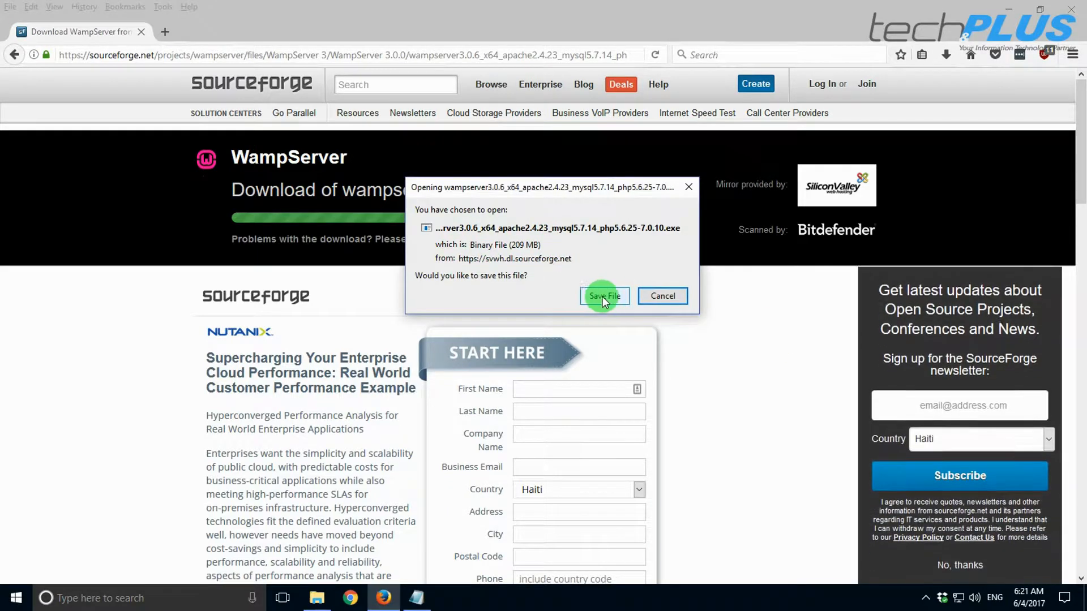
left_click(659, 295)
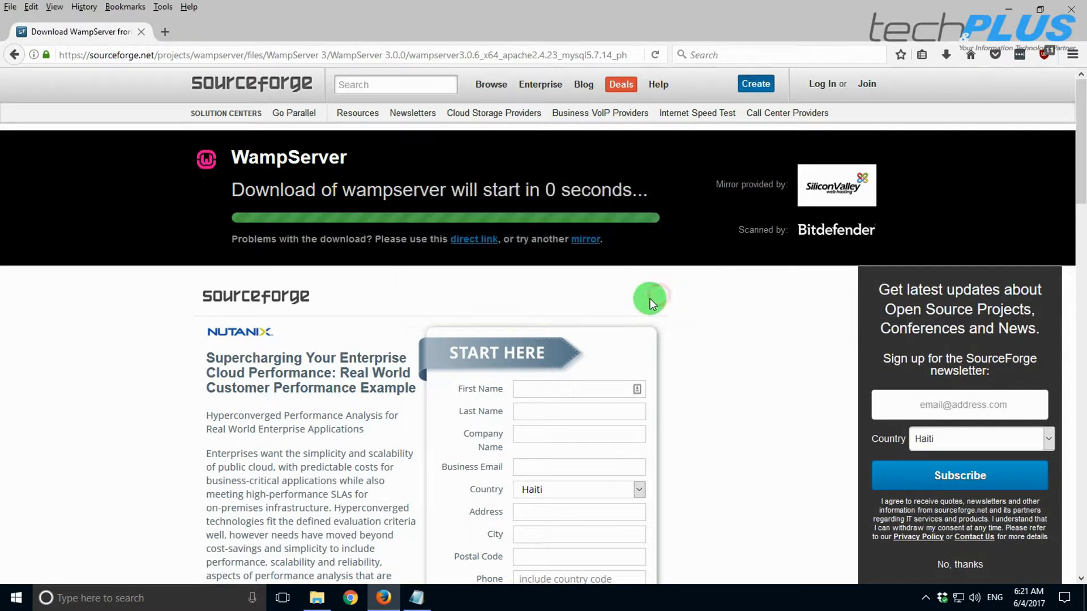
left_click(417, 598)
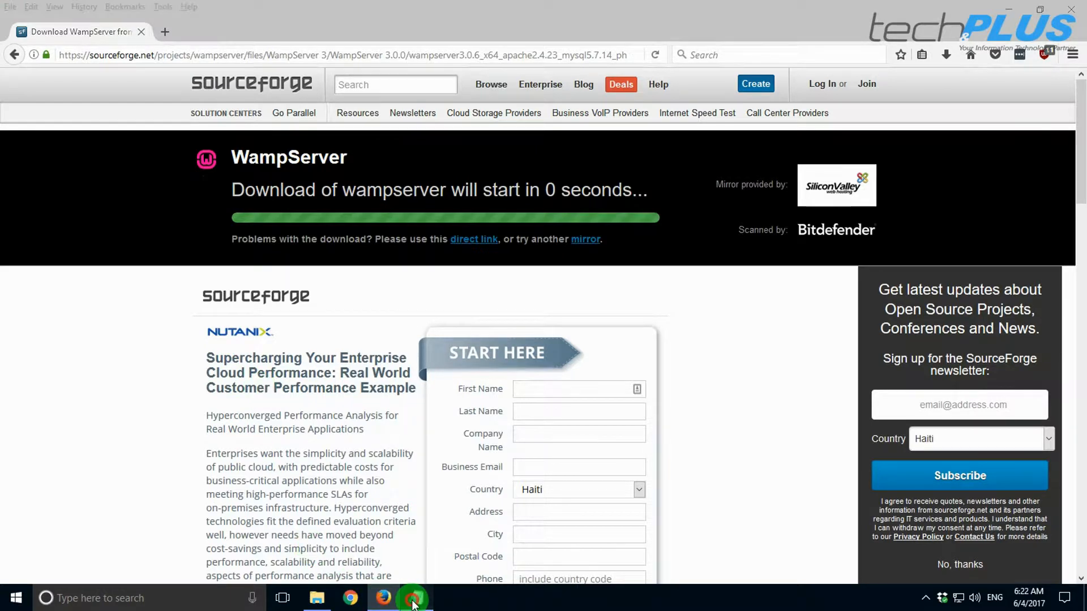
- Copy the WordPress URL from Liens.txt and load the WordPress download page in a new tab
left_click_drag(230, 199, 63, 200)
right_click(96, 202)
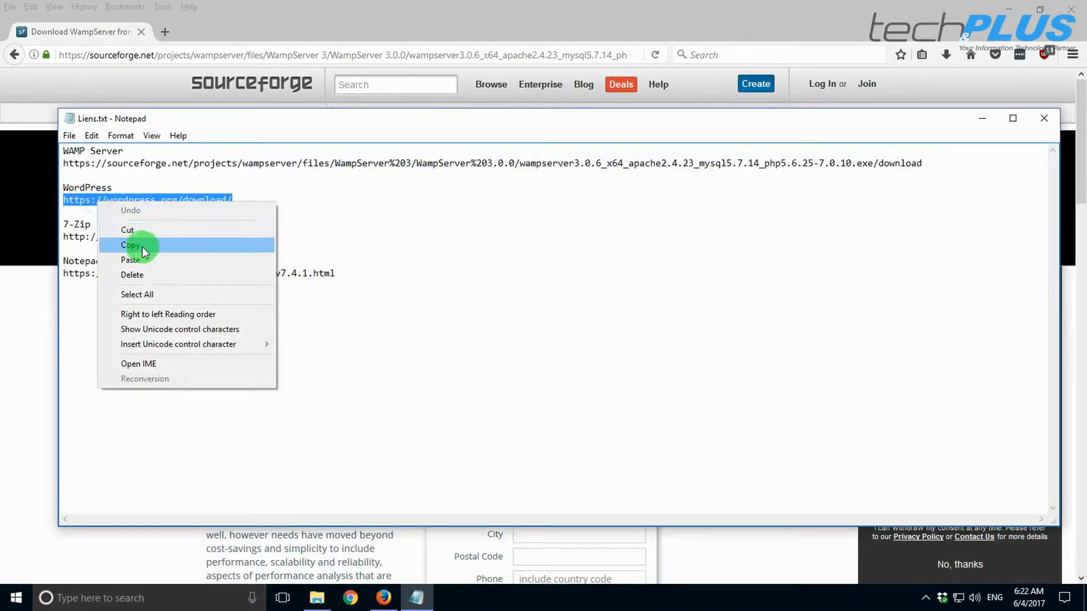
left_click(143, 247)
left_click(383, 597)
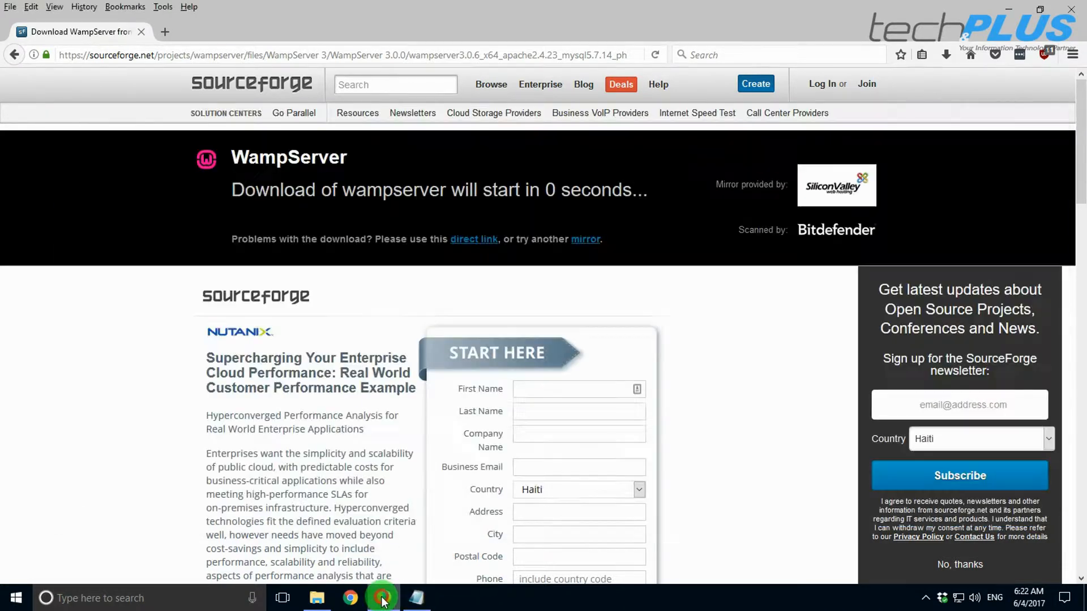
left_click(165, 32)
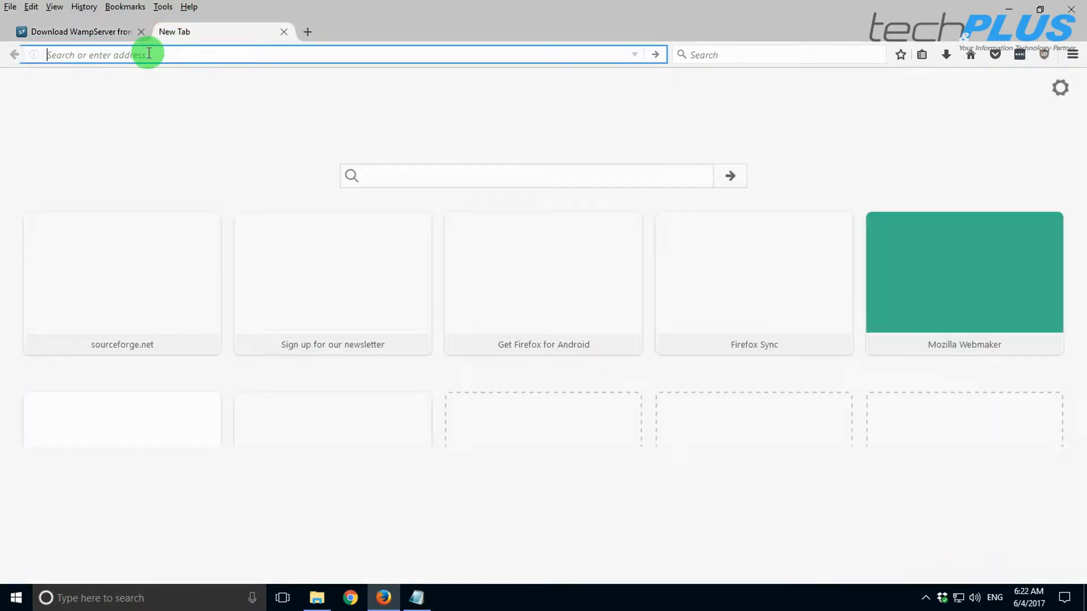
right_click(147, 55)
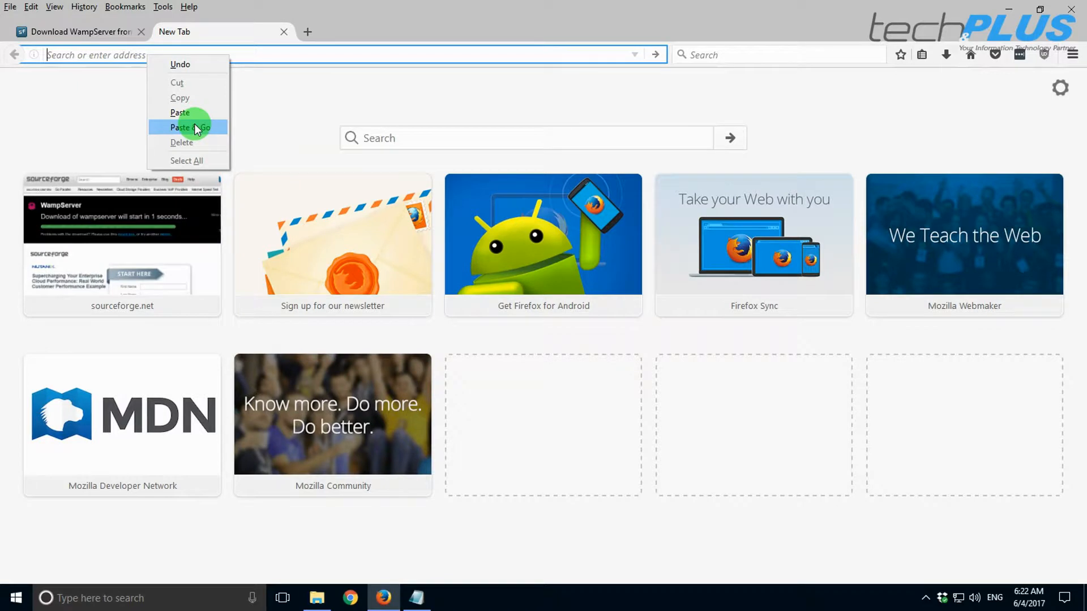
left_click(195, 127)
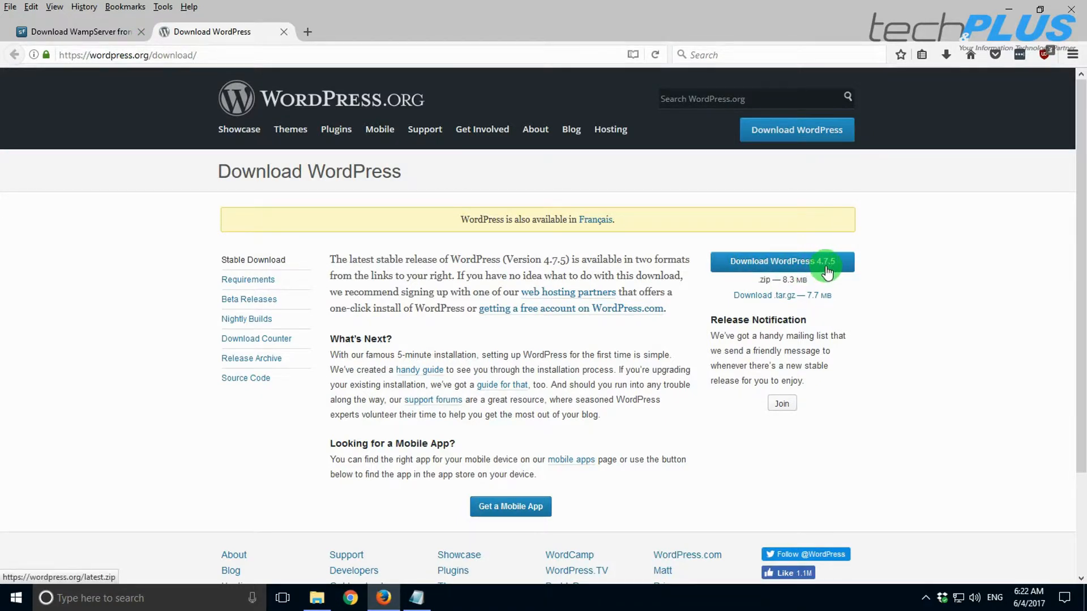
left_click(308, 31)
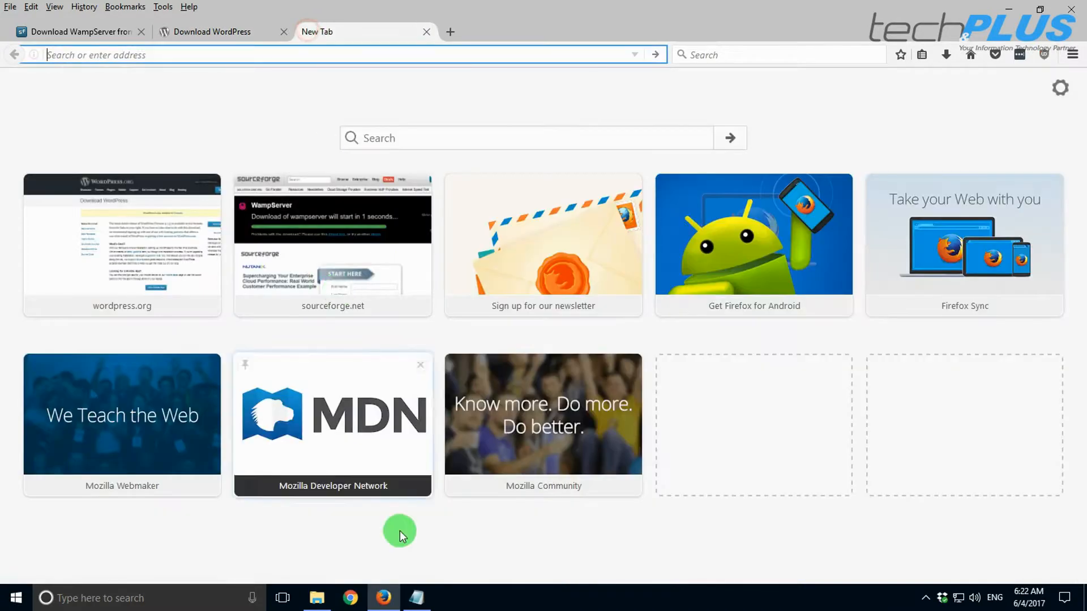
- Copy the 7-Zip URL from Liens.txt and load the 7-Zip download page
left_click(416, 600)
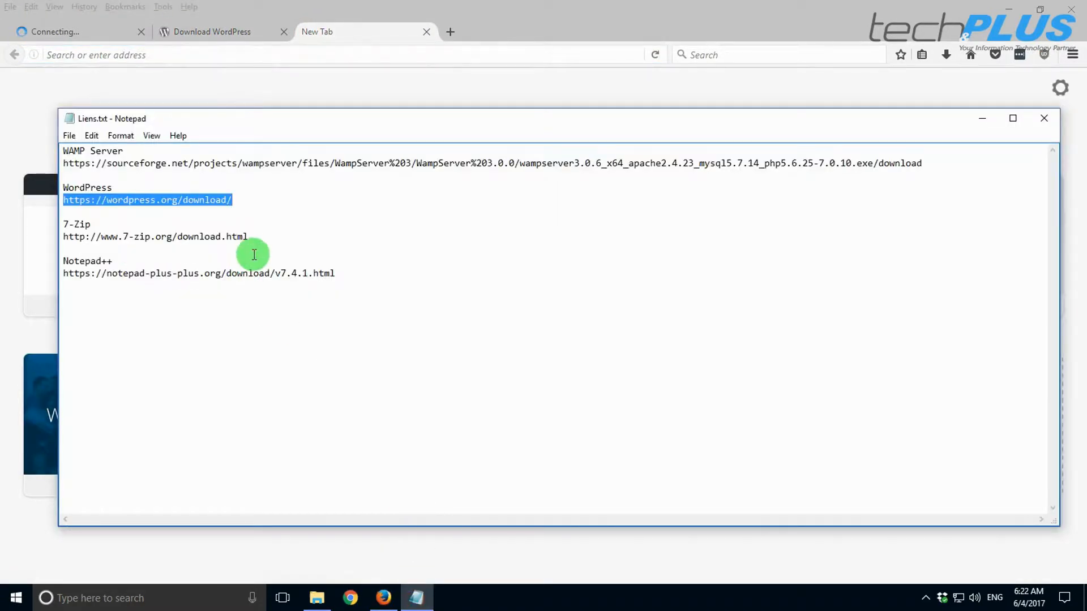
left_click_drag(249, 237, 61, 236)
right_click(77, 235)
left_click(108, 277)
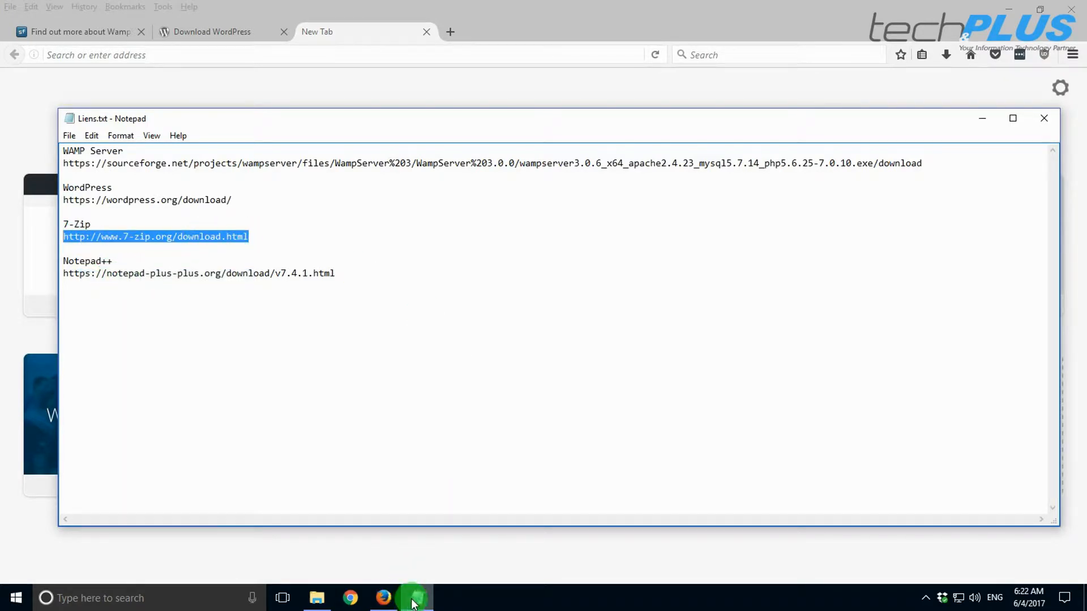
right_click(260, 53)
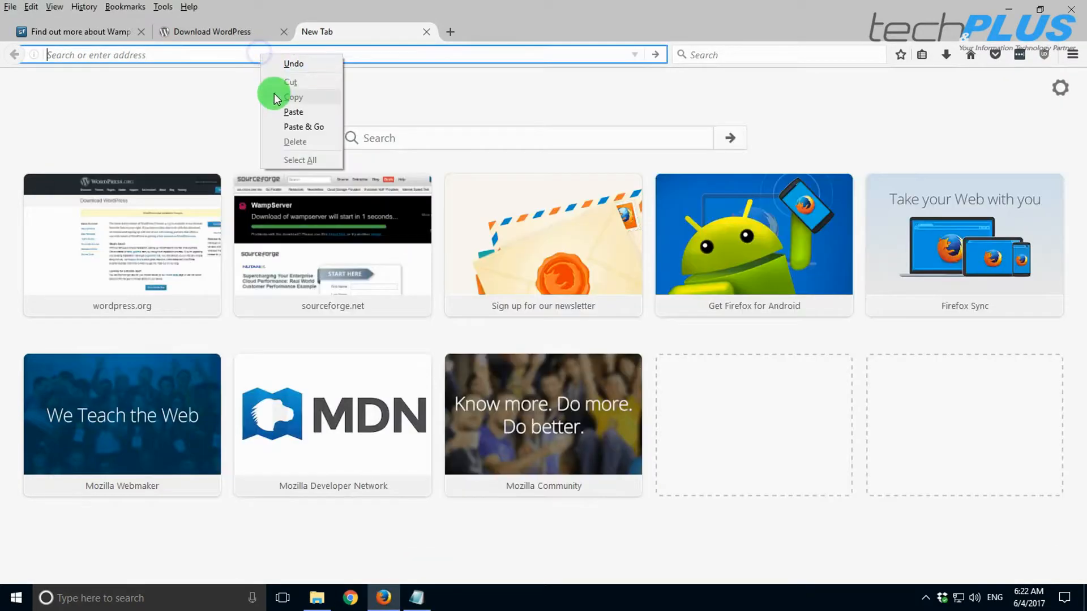
left_click(291, 124)
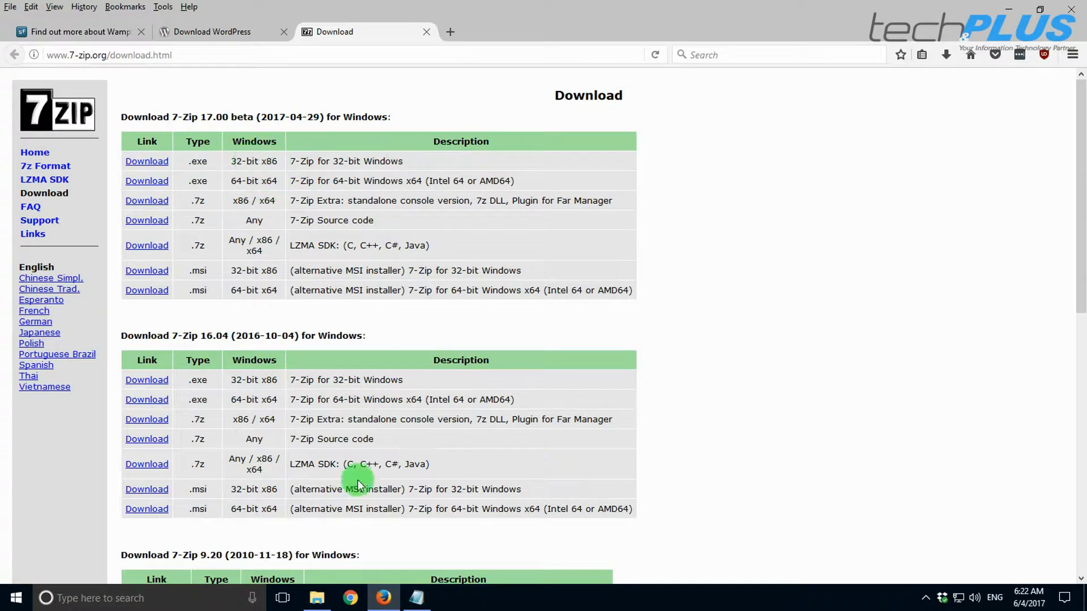
- Copy the Notepad++ URL and load the Notepad++ 7.4.1 download page in a new tab
left_click(384, 599)
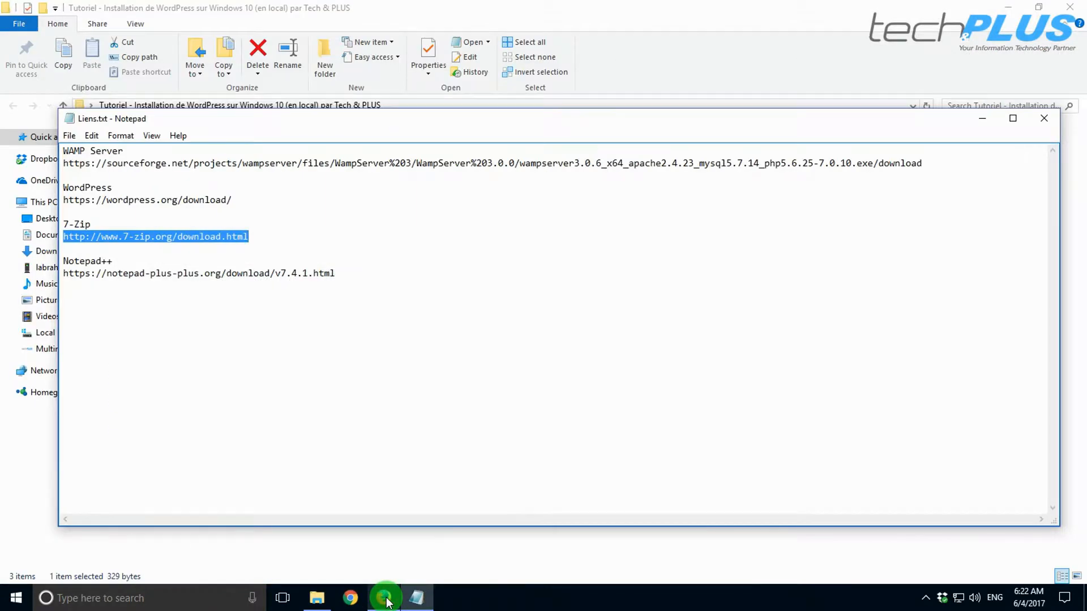
left_click_drag(339, 273, 64, 274)
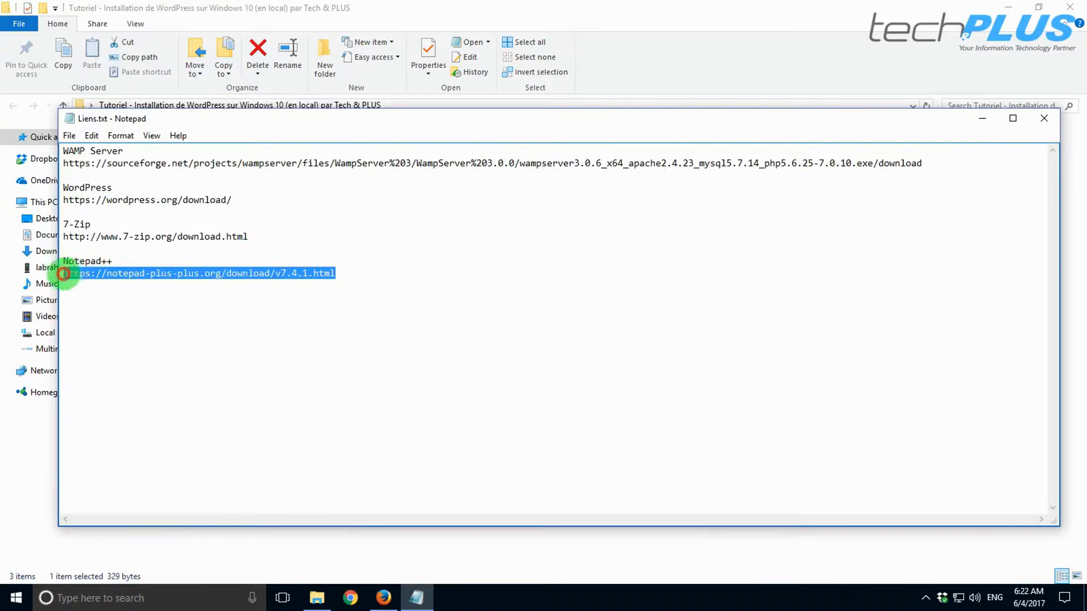
right_click(101, 270)
left_click(143, 315)
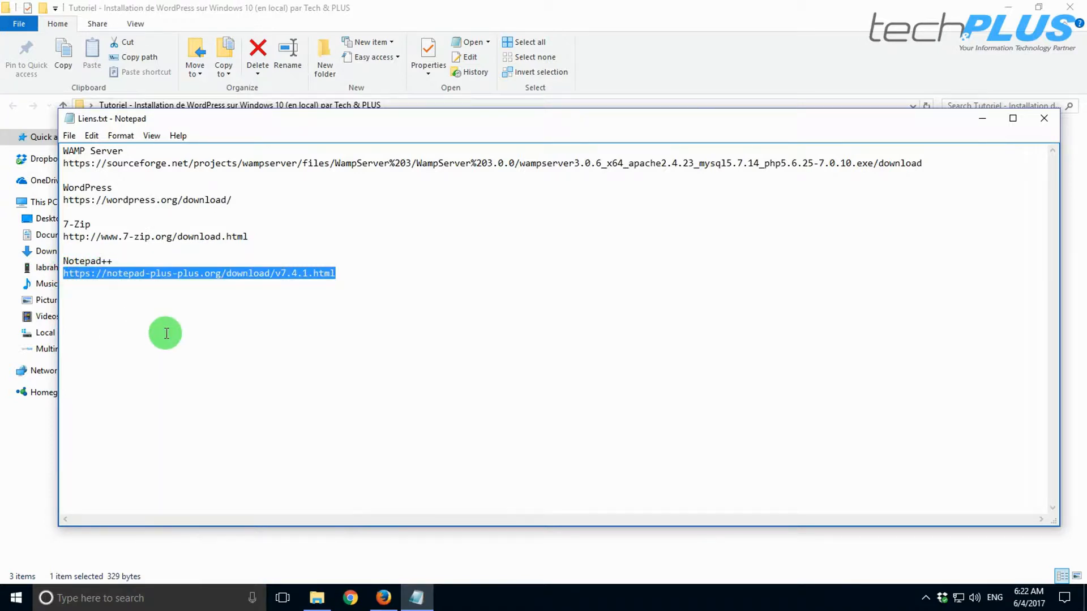
mouse_move(382, 602)
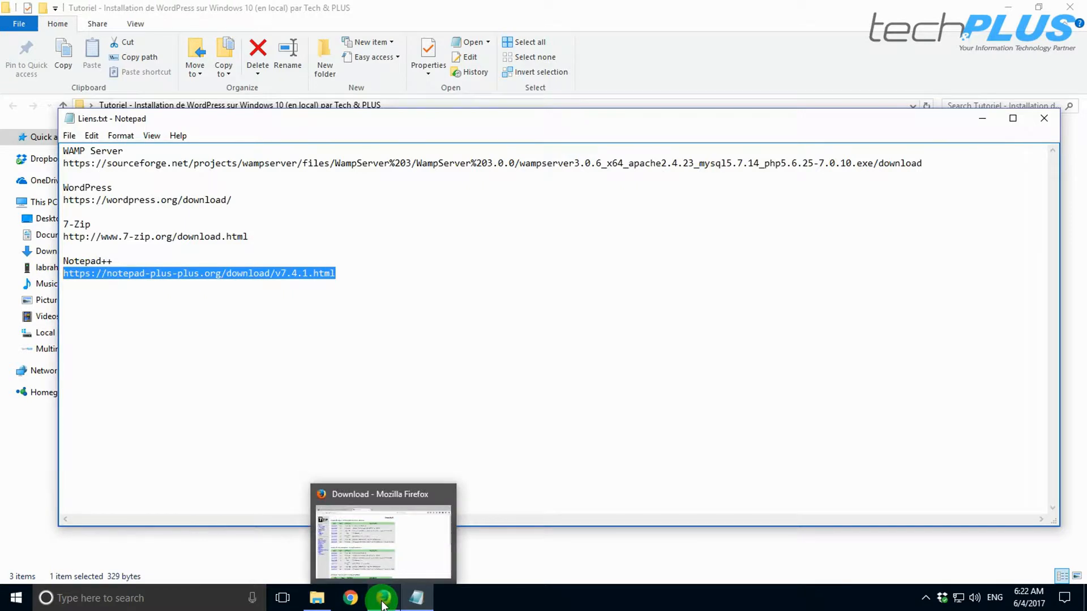
left_click(382, 599)
key("ctrl+t")
right_click(124, 55)
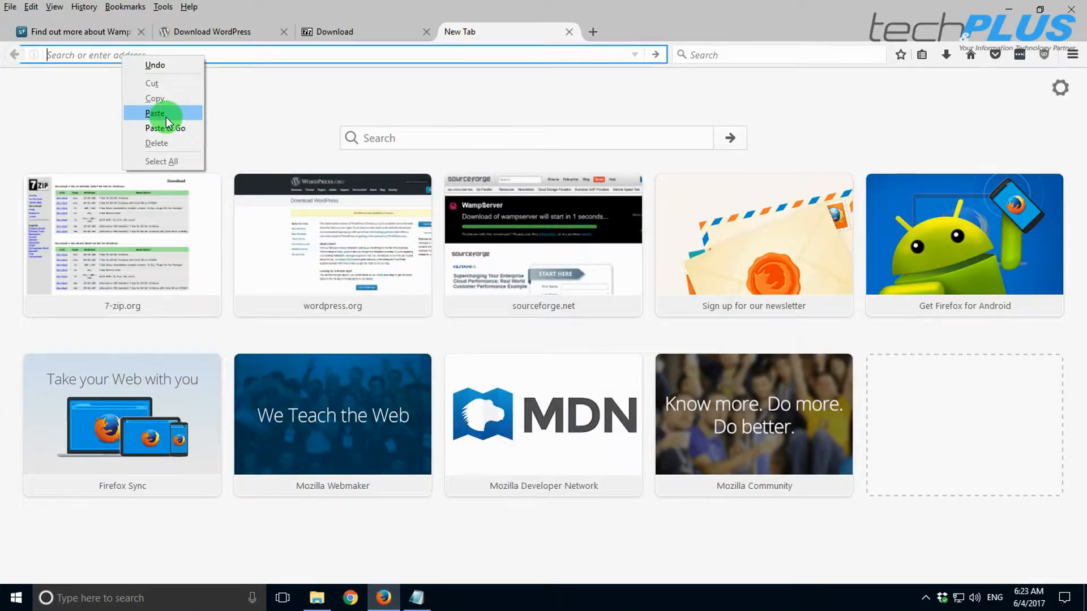
left_click(167, 128)
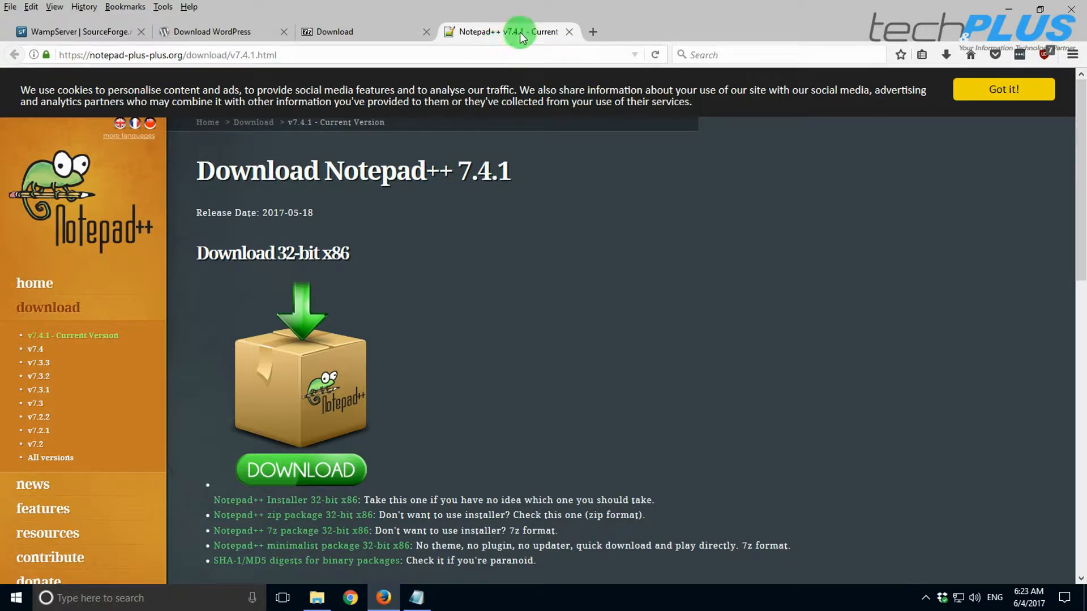
- Check the 7-Zip, WordPress and WampServer tabs, then close Firefox and Liens.txt
left_click(345, 32)
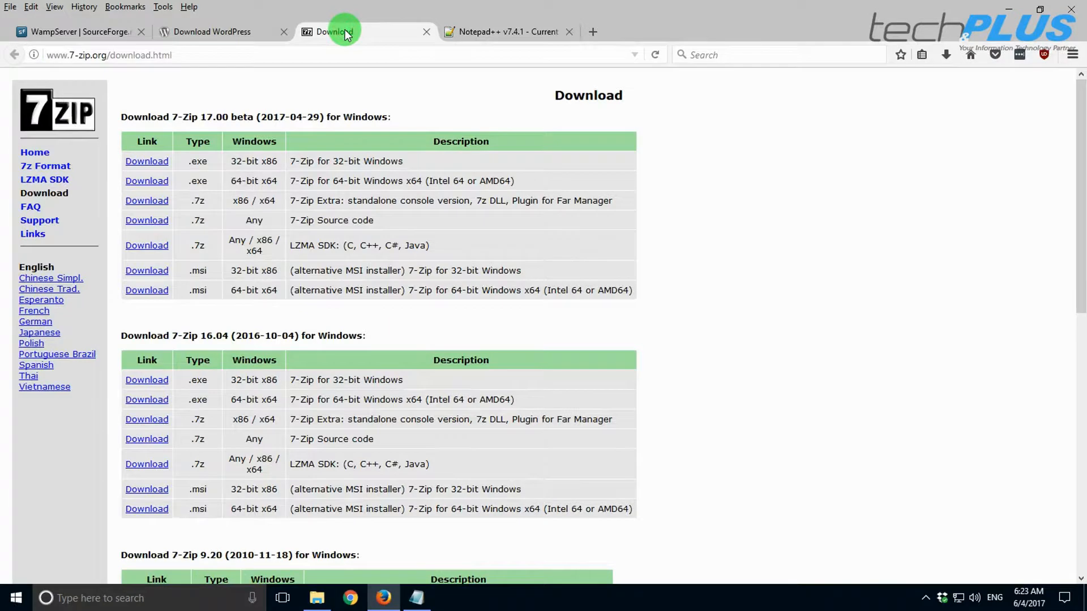
left_click(206, 33)
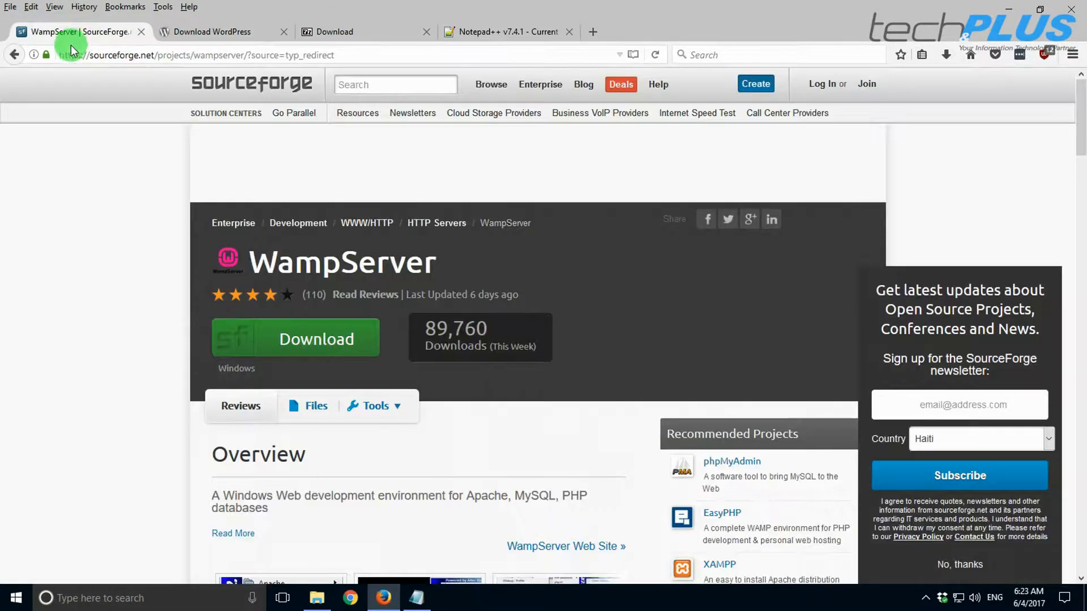
left_click(69, 32)
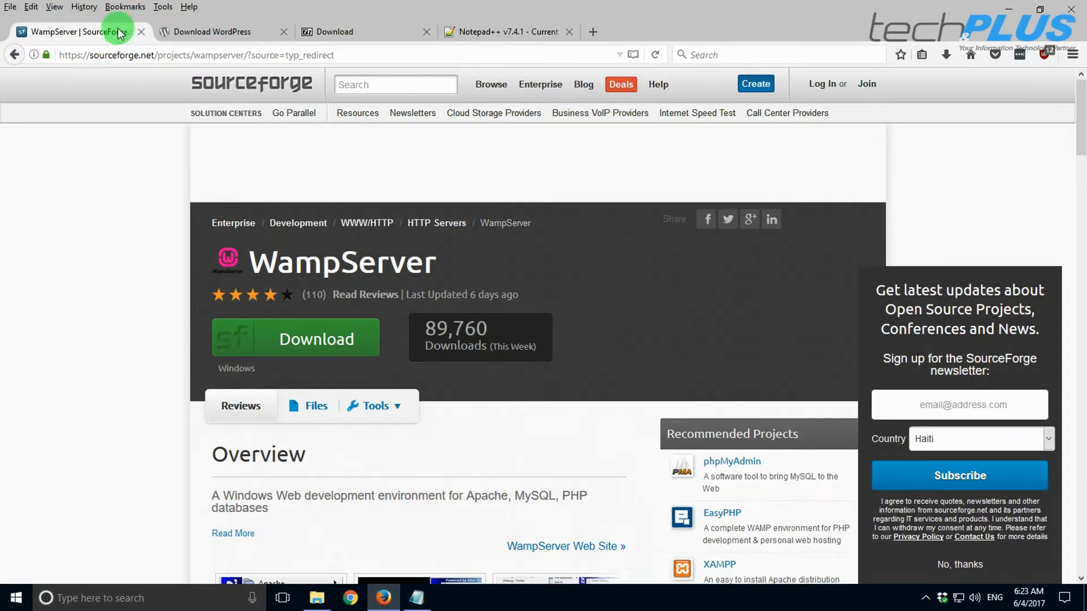
left_click(1070, 13)
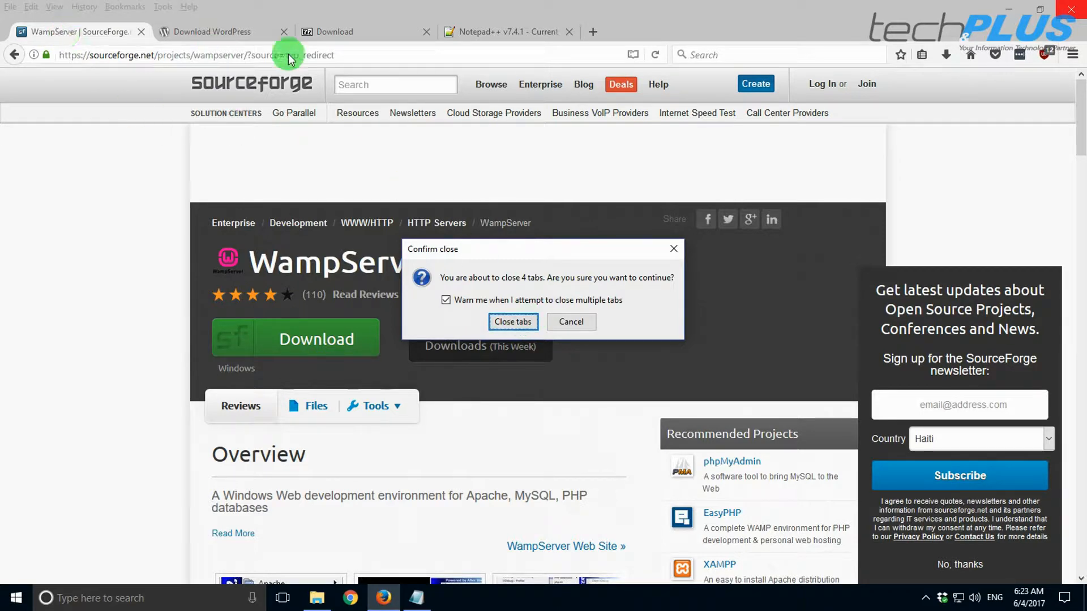
left_click(512, 322)
left_click(1041, 115)
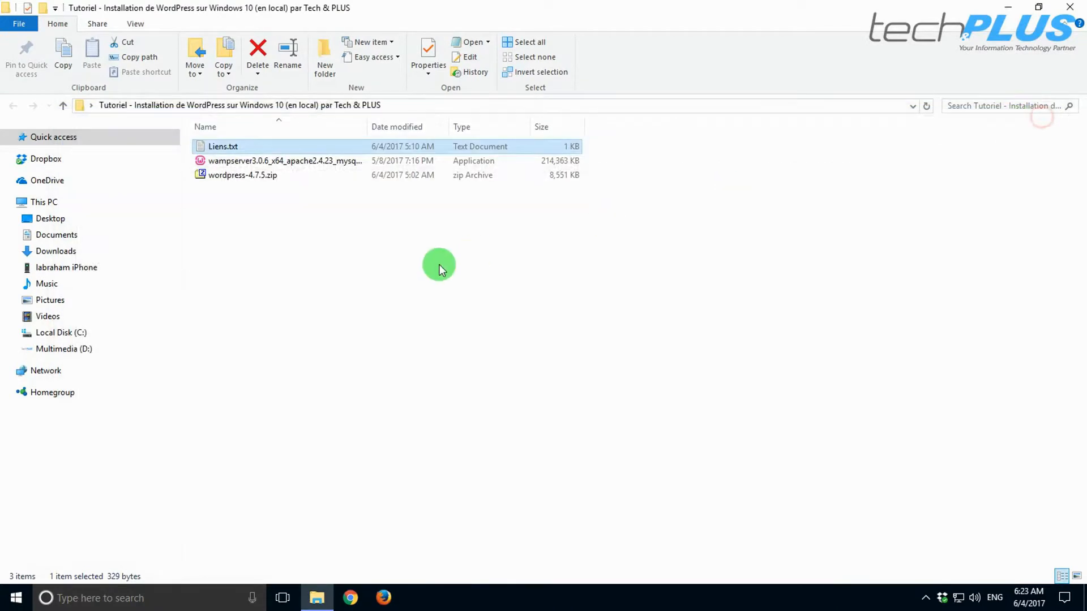
- Run the wampserver3.0.6 installer as administrator
left_click(225, 175)
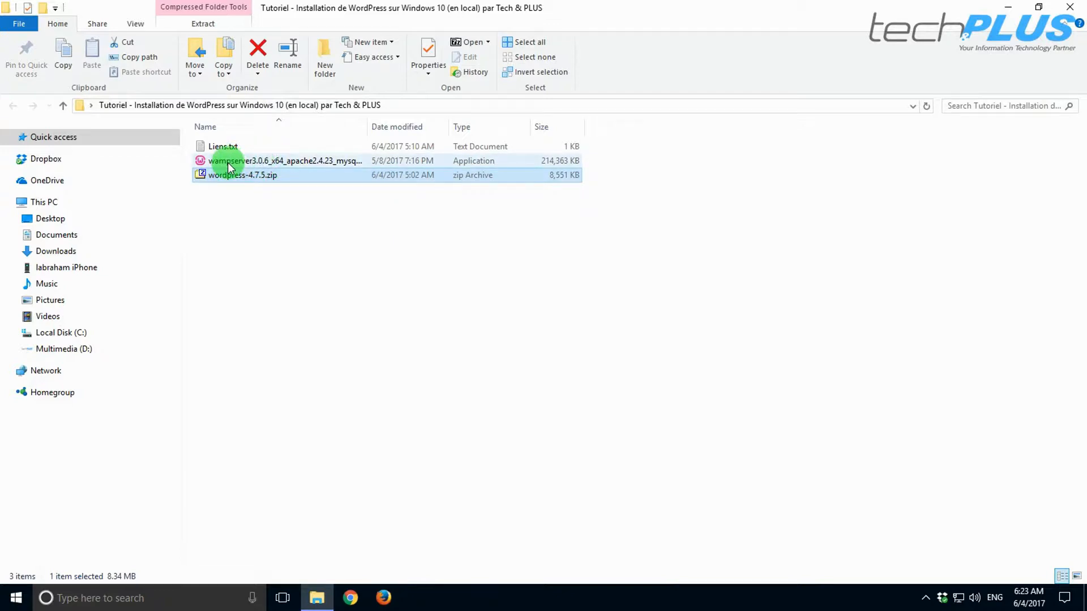
right_click(233, 162)
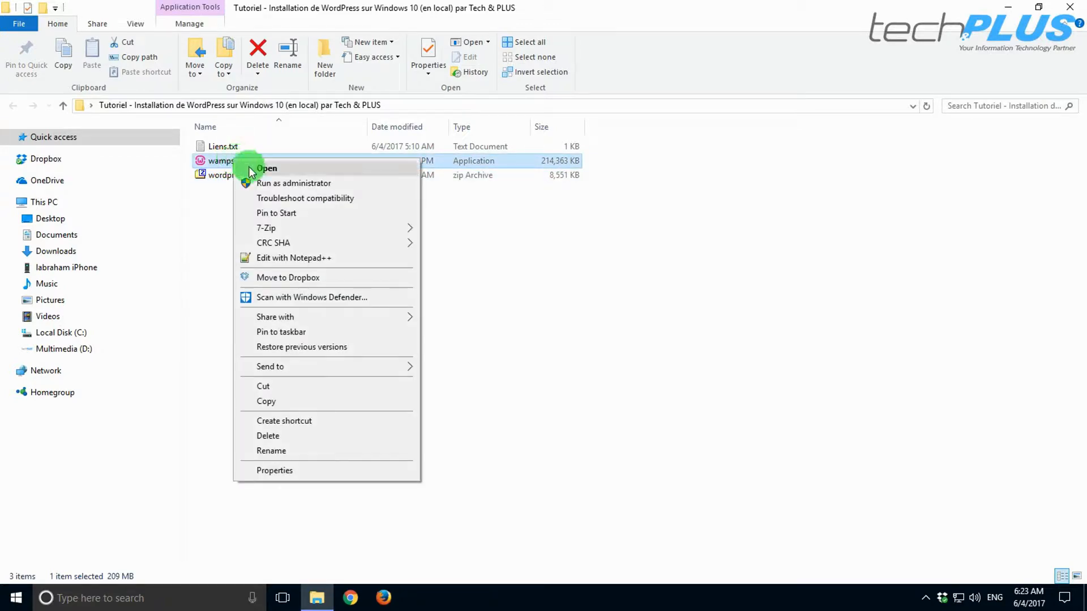
left_click(289, 185)
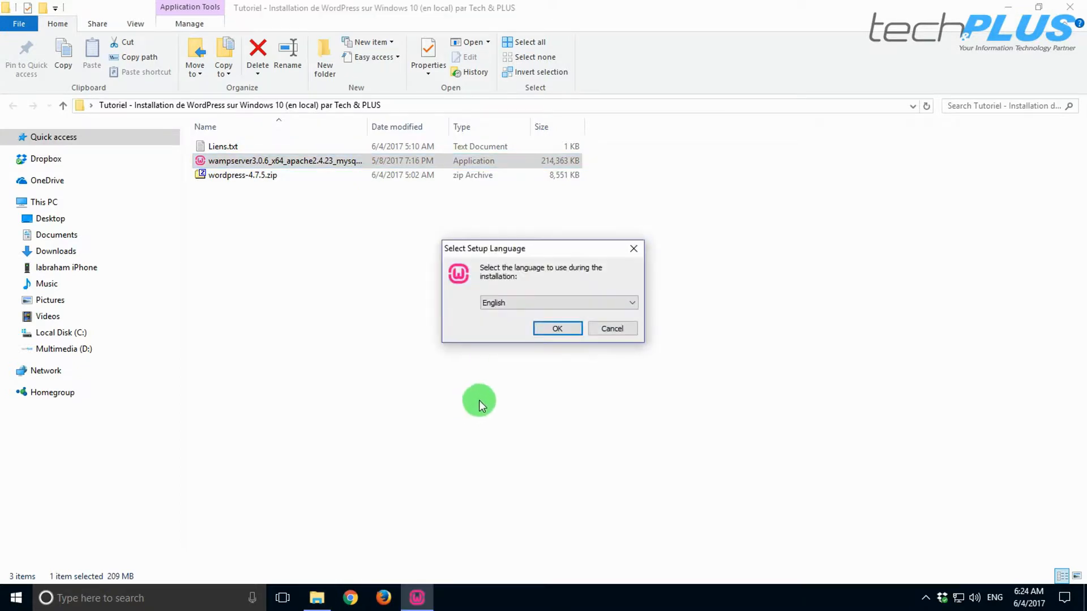
- Choose English, accept the licence agreement, and read through the Information notes
left_click(555, 329)
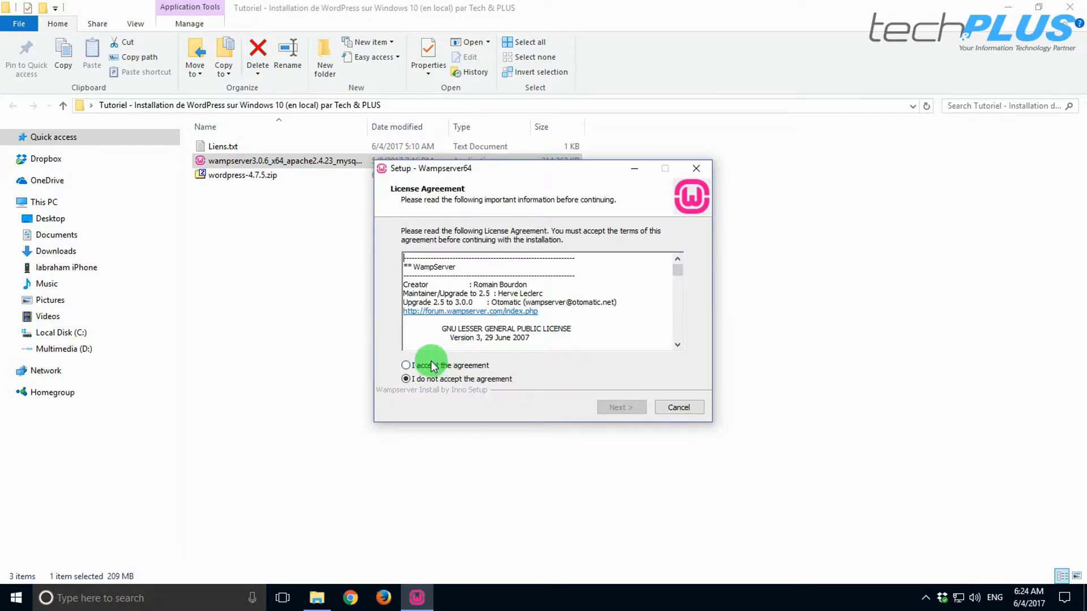
left_click(424, 369)
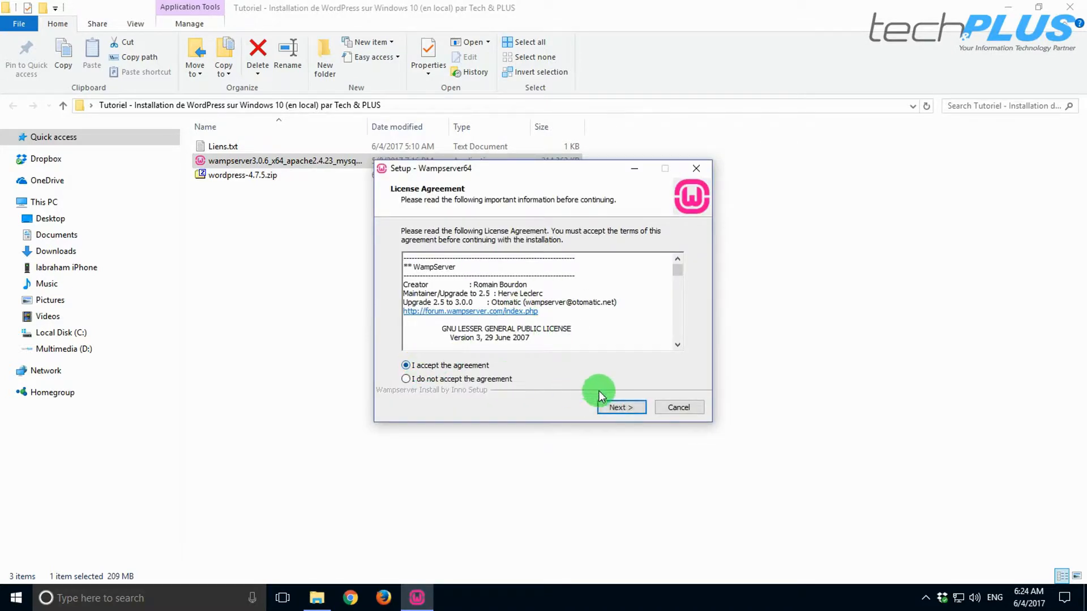
left_click(621, 410)
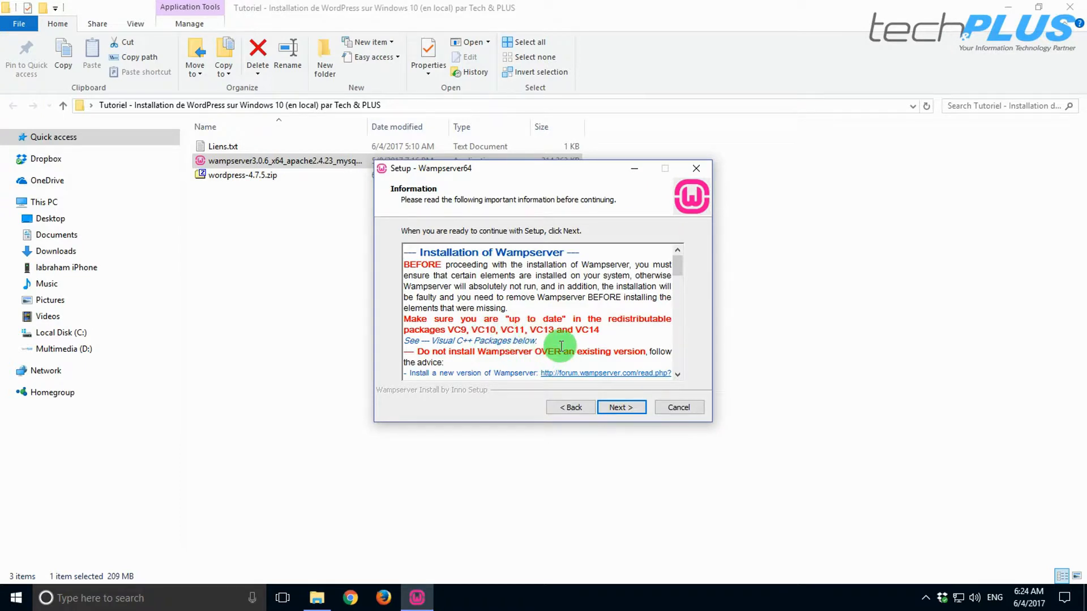
scroll(560, 346, "down", 2)
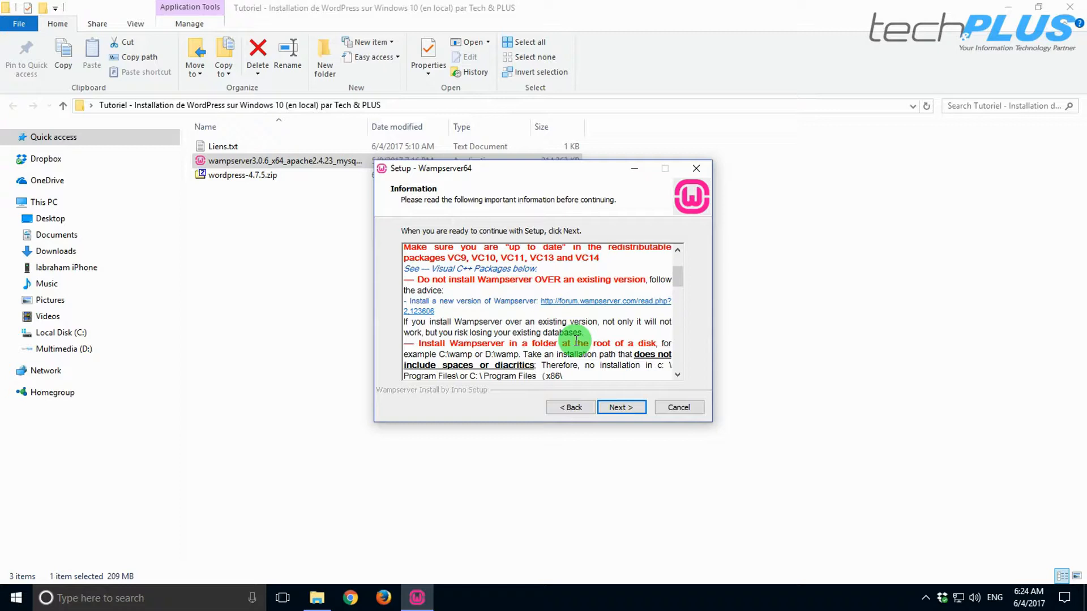
scroll(576, 341, "down", 4)
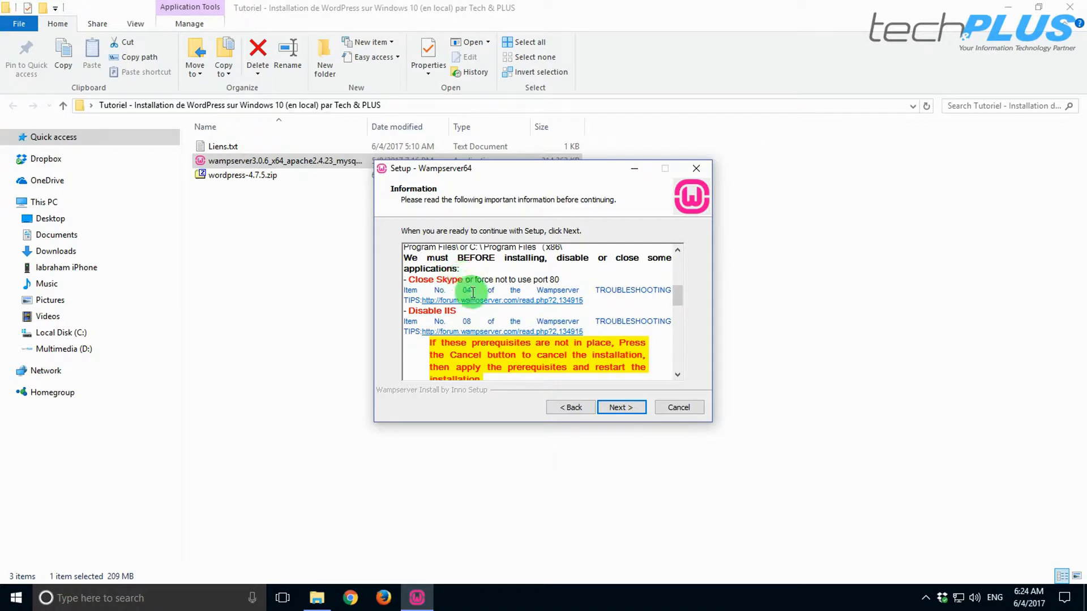
scroll(450, 279, "down", 1)
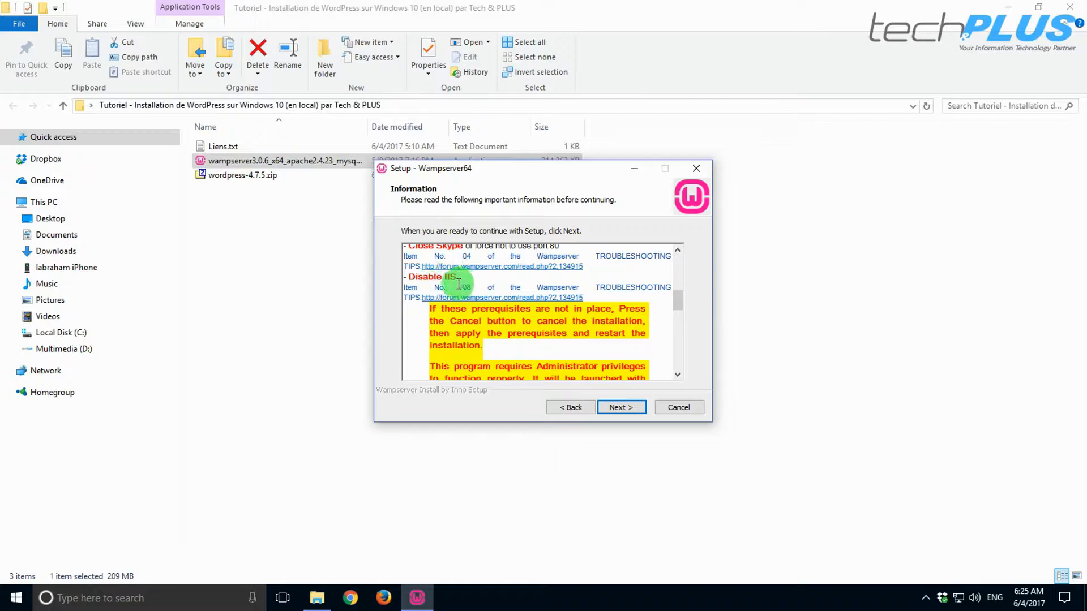
scroll(493, 283, "up", 6)
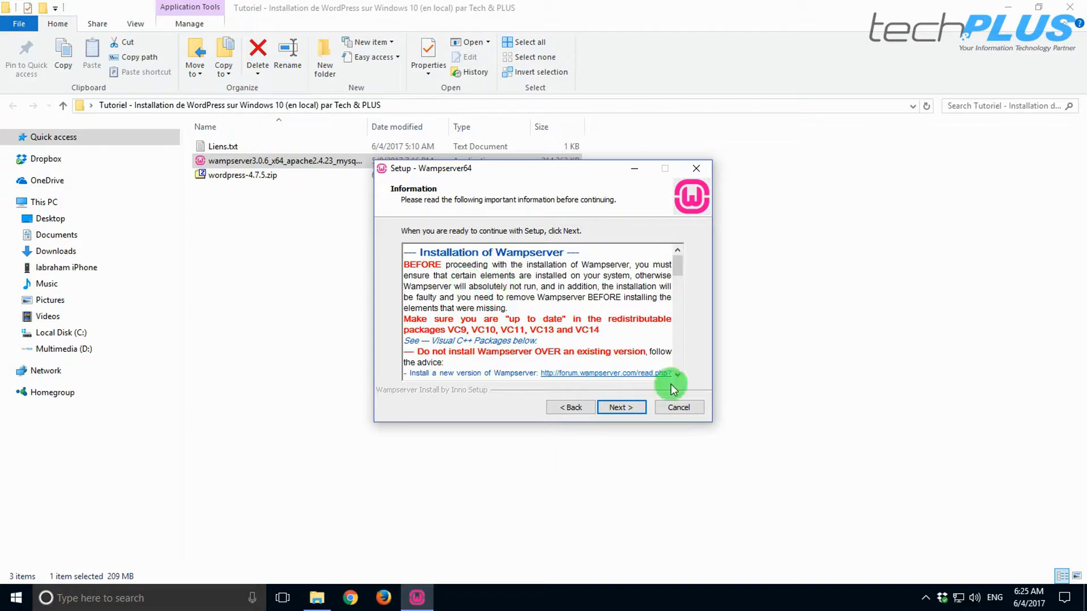
left_click(621, 408)
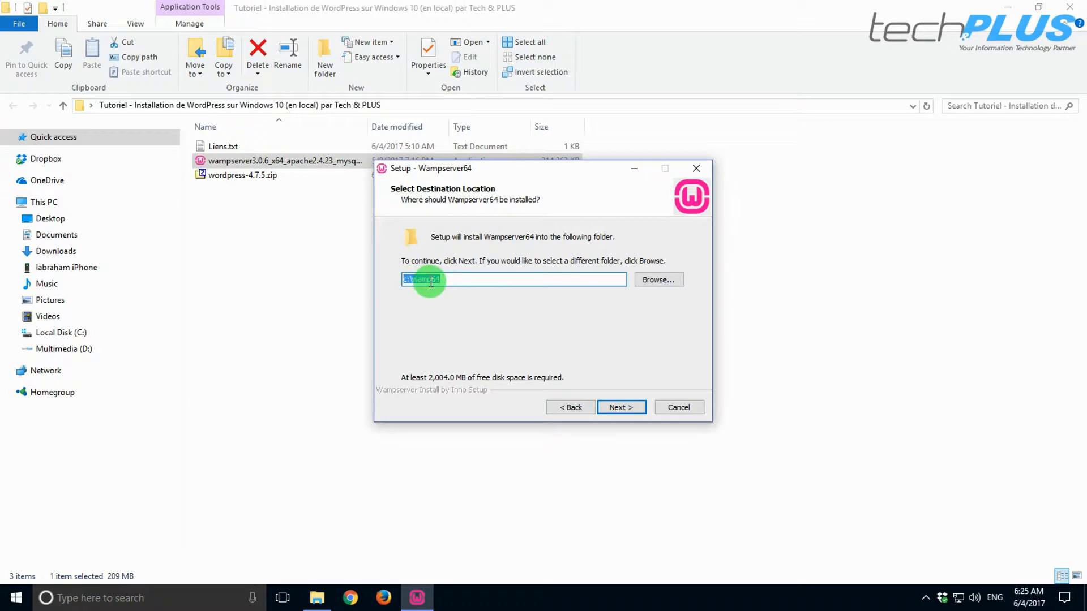
- Keep c:\wamp64 as install folder and Wampserver64 as Start Menu folder, then install
left_click(405, 280)
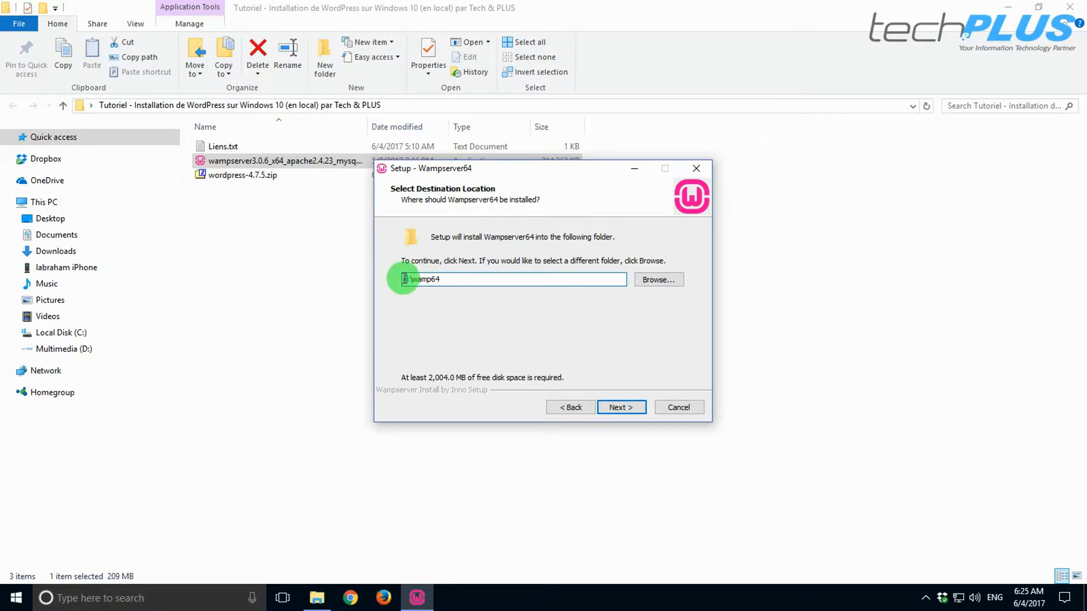
left_click(470, 278)
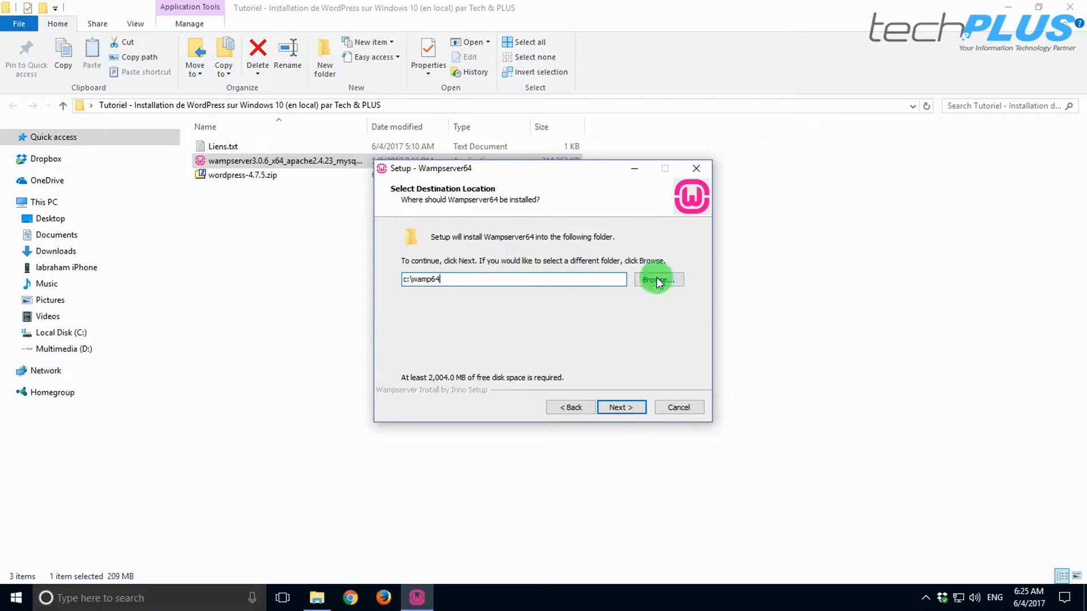
left_click(621, 407)
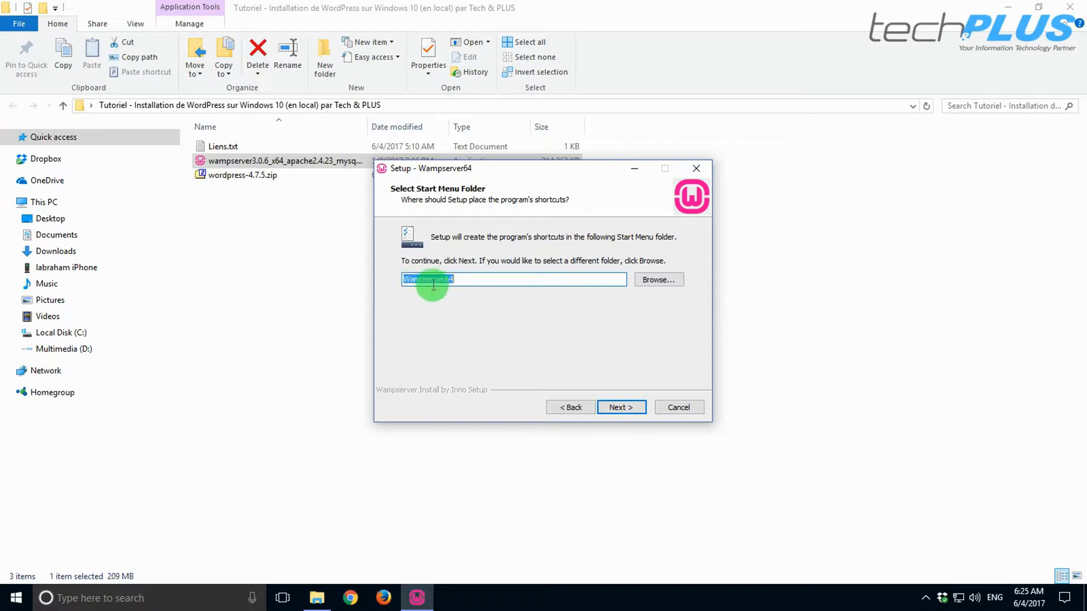
left_click(620, 409)
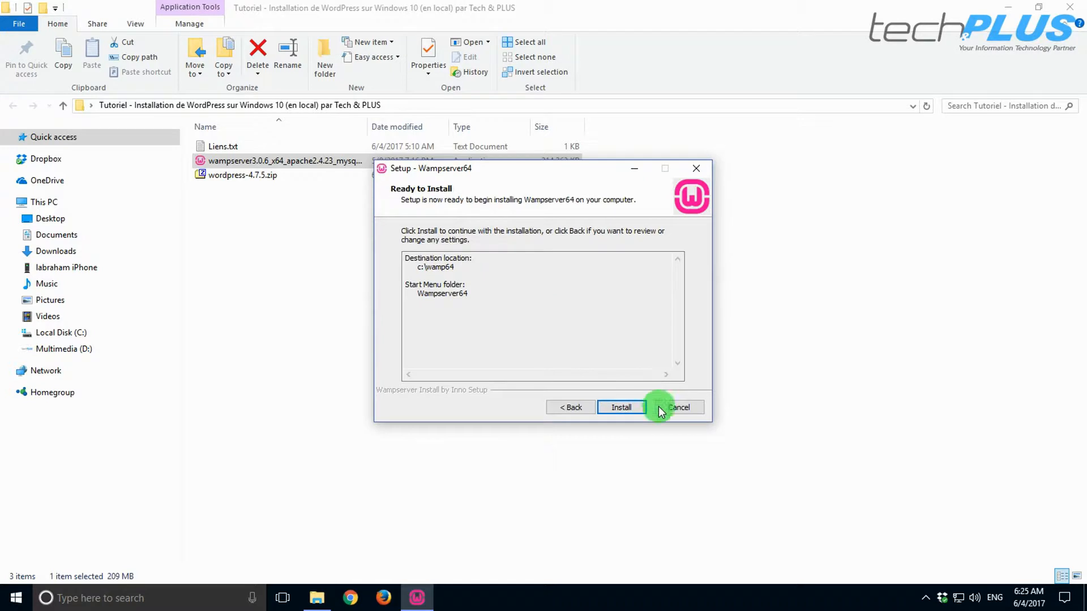
left_click(623, 408)
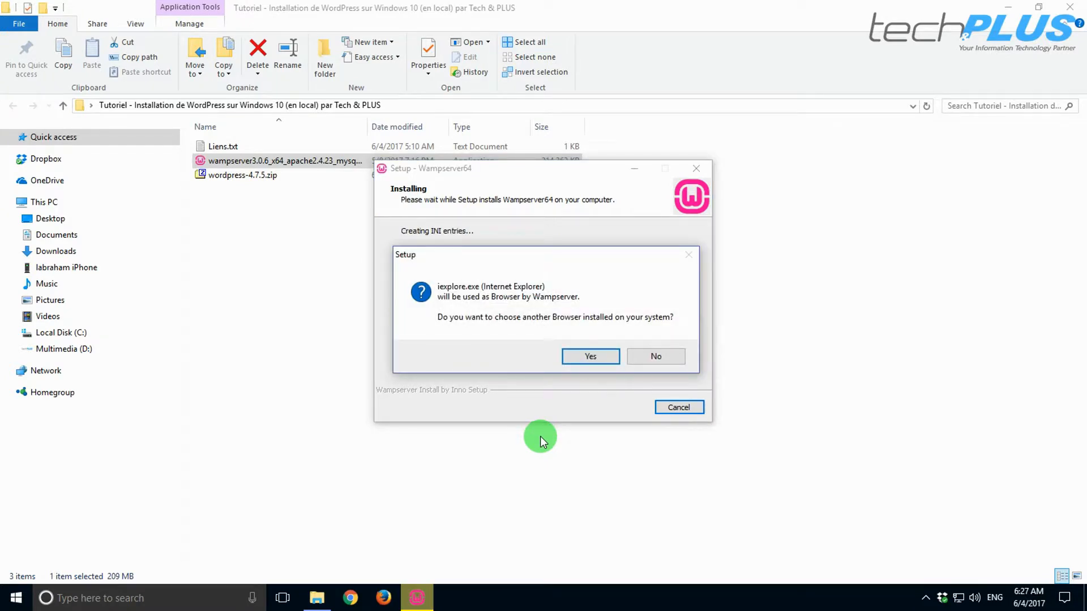
- Set Program Files (x86)\Mozilla Firefox\firefox.exe as WampServer's browser
left_click(597, 359)
left_click(566, 209)
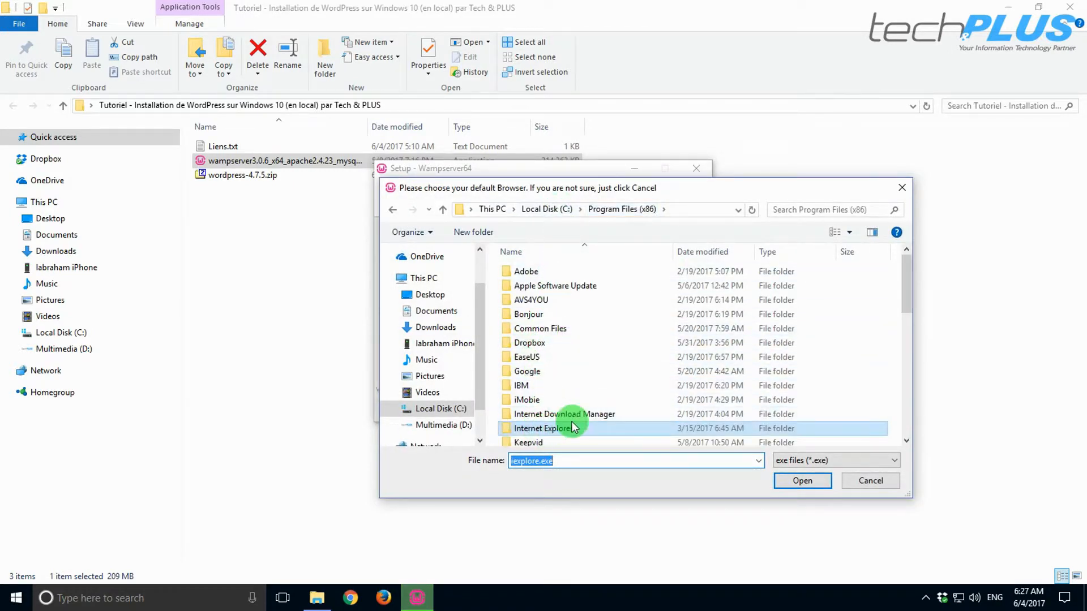
scroll(553, 391, "down", 4)
scroll(556, 365, "up", 1)
scroll(554, 364, "up", 3)
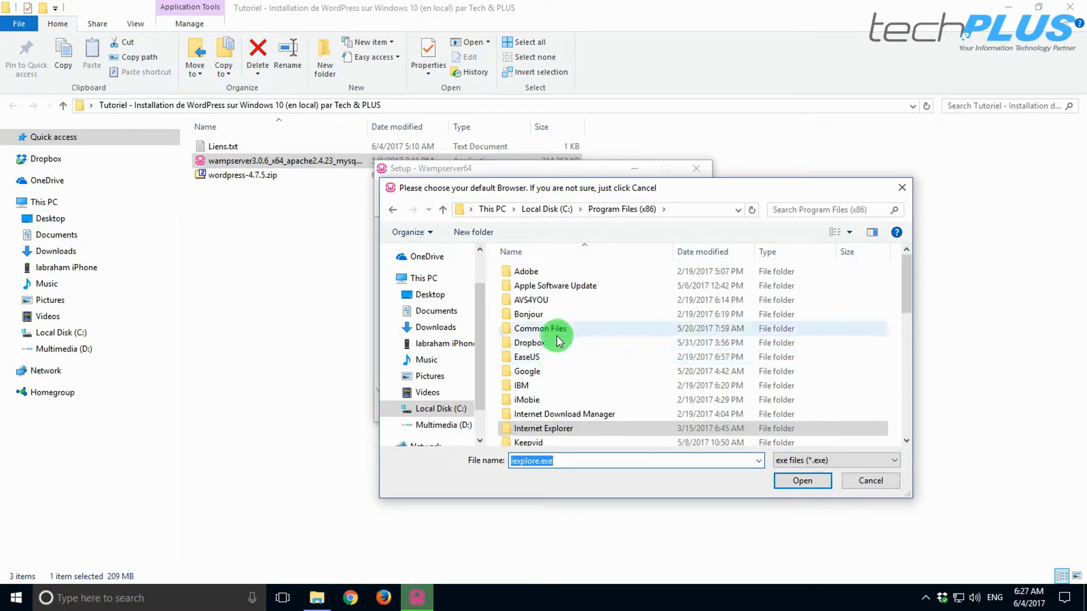
scroll(558, 340, "down", 2)
scroll(556, 340, "down", 3)
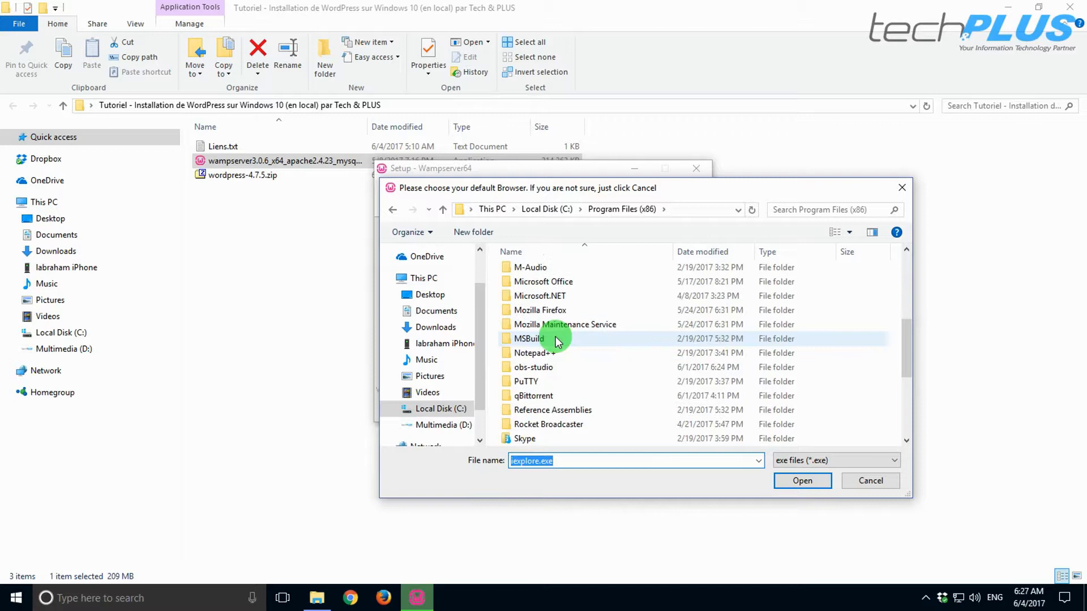
double_click(552, 311)
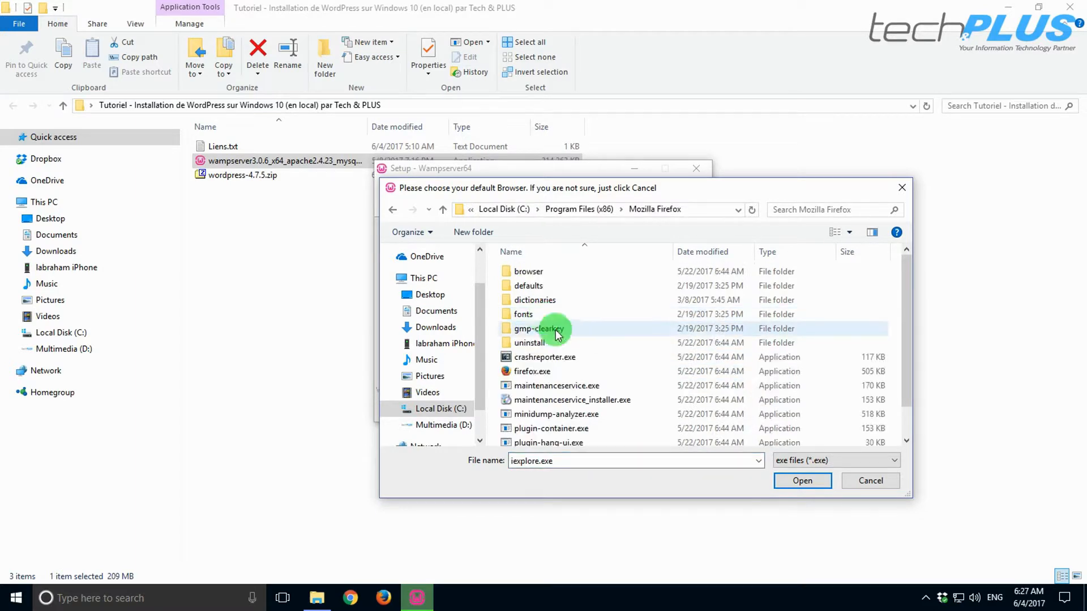
left_click(543, 371)
left_click(800, 481)
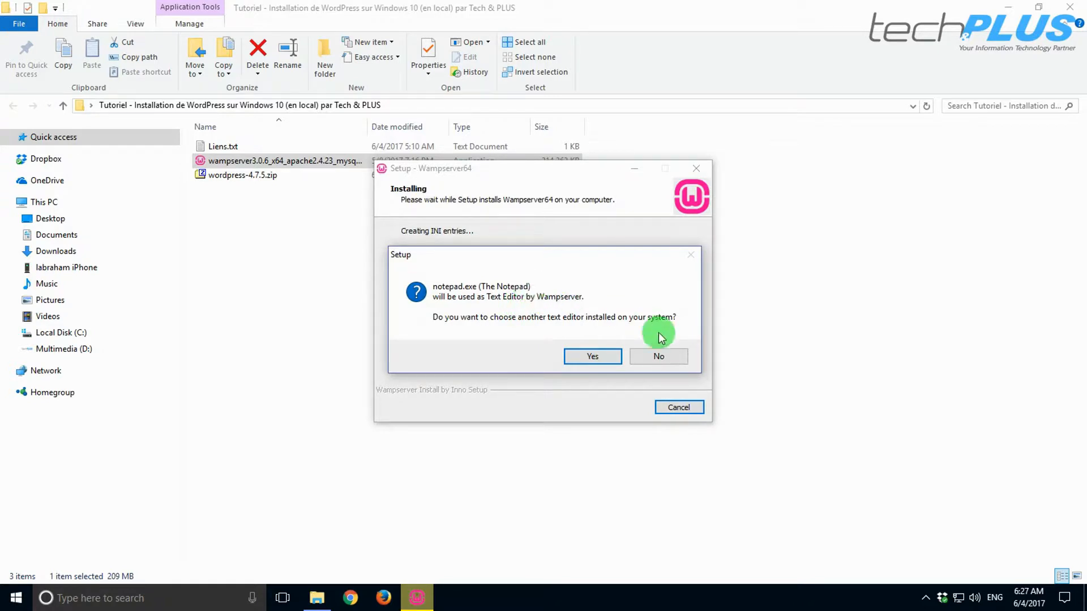
- Set Program Files (x86)\Notepad++\notepad++.exe as WampServer's text editor
left_click(590, 355)
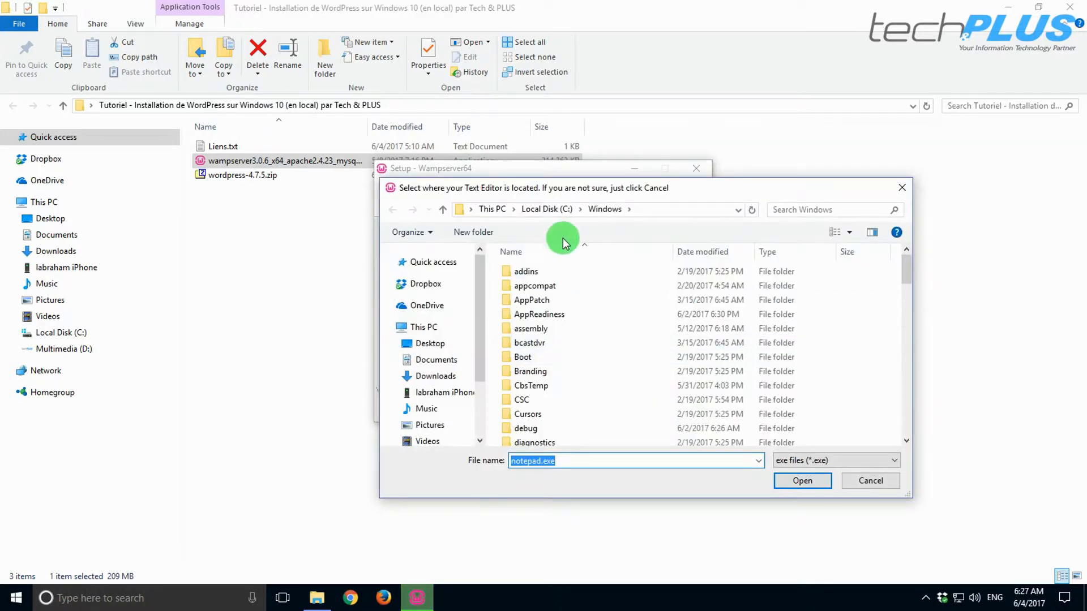
left_click(547, 209)
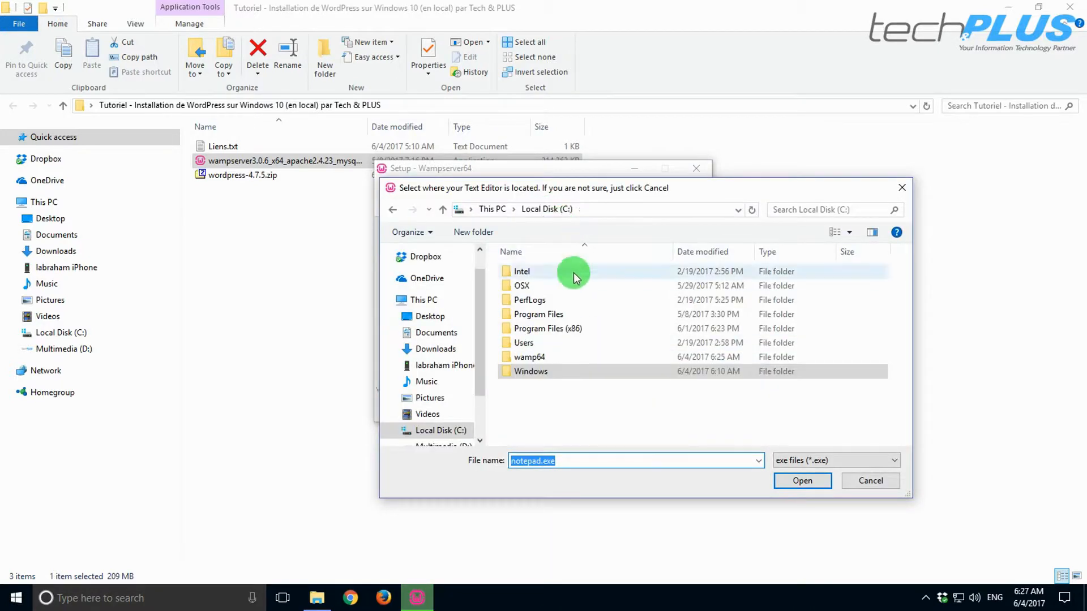
double_click(550, 329)
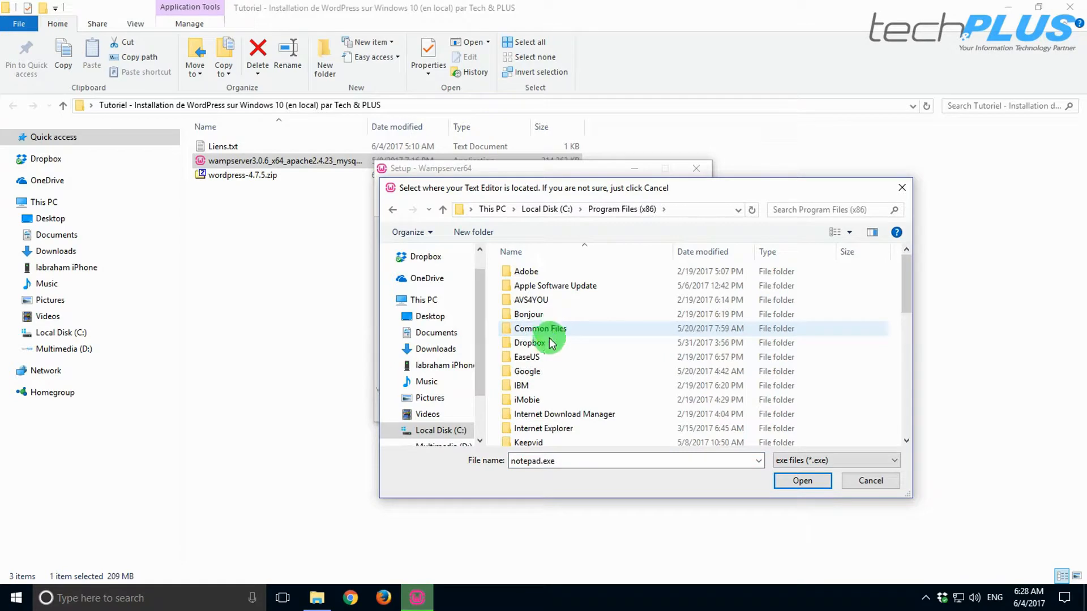
scroll(552, 337, "down", 3)
scroll(553, 383, "down", 2)
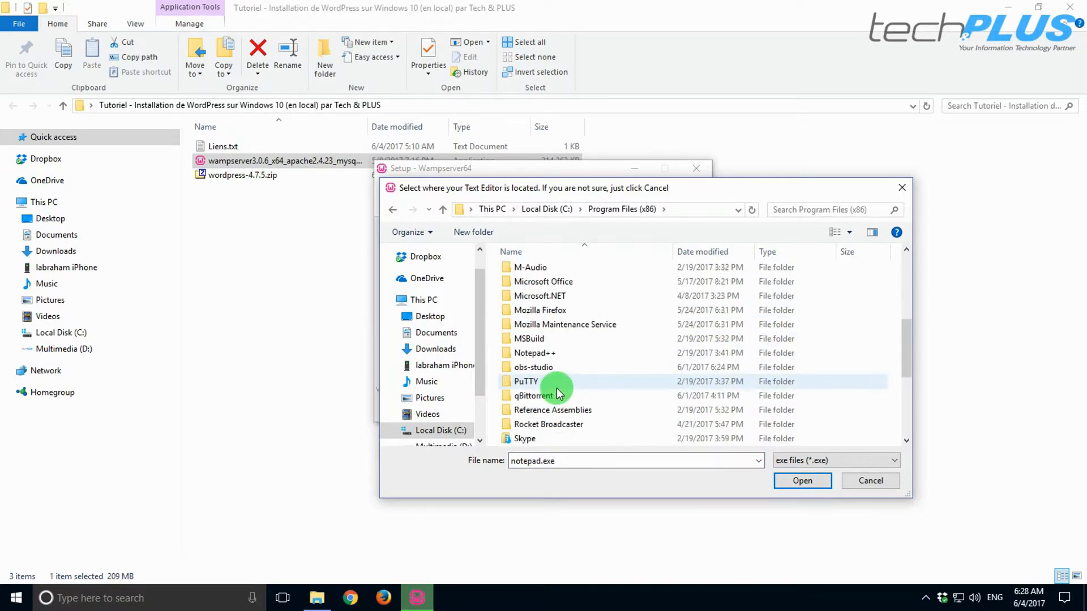
double_click(549, 352)
left_click(542, 315)
left_click(803, 481)
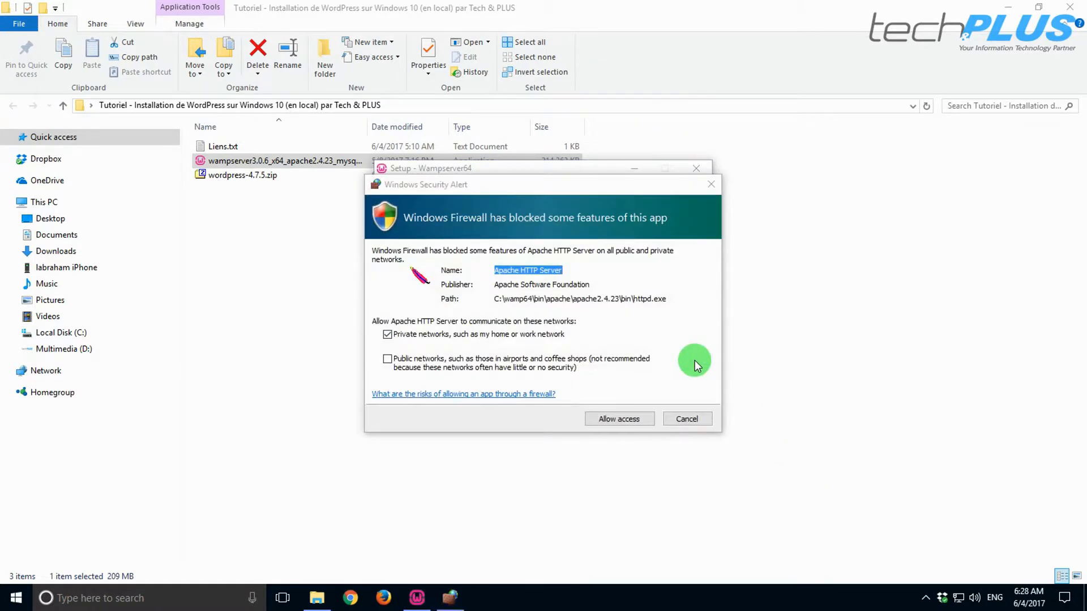
- Allow Apache HTTP Server on private networks and move the setup window aside
left_click(615, 420)
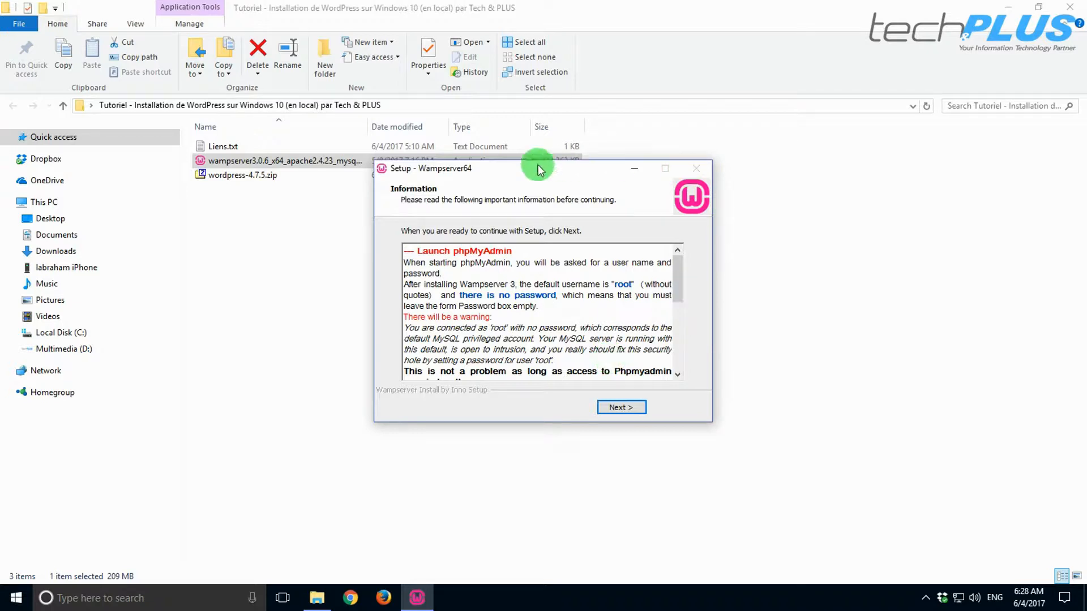
left_click_drag(521, 172, 592, 223)
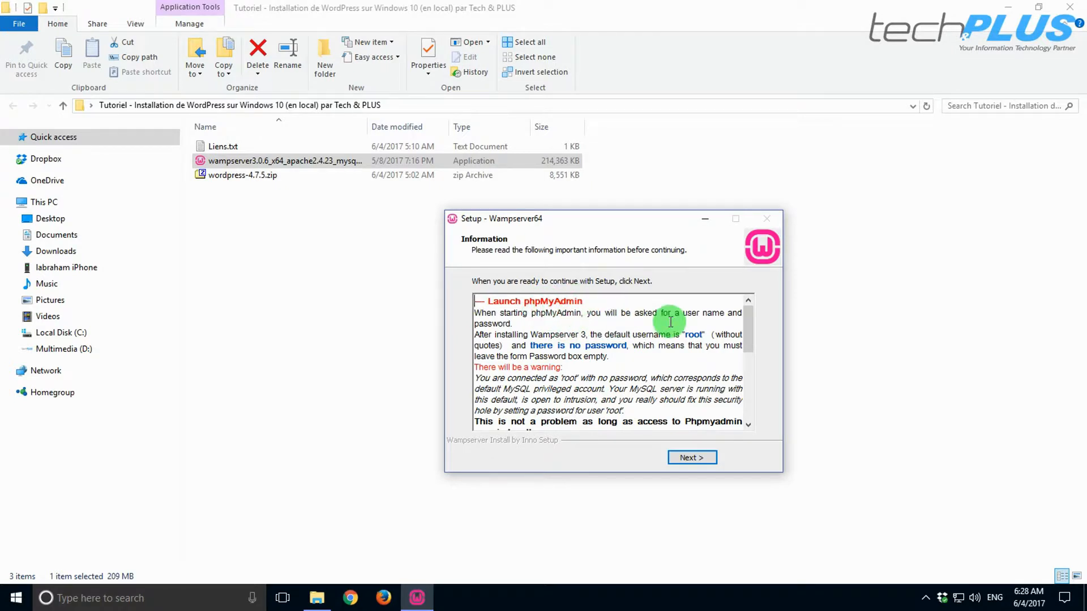
left_click_drag(685, 335, 703, 334)
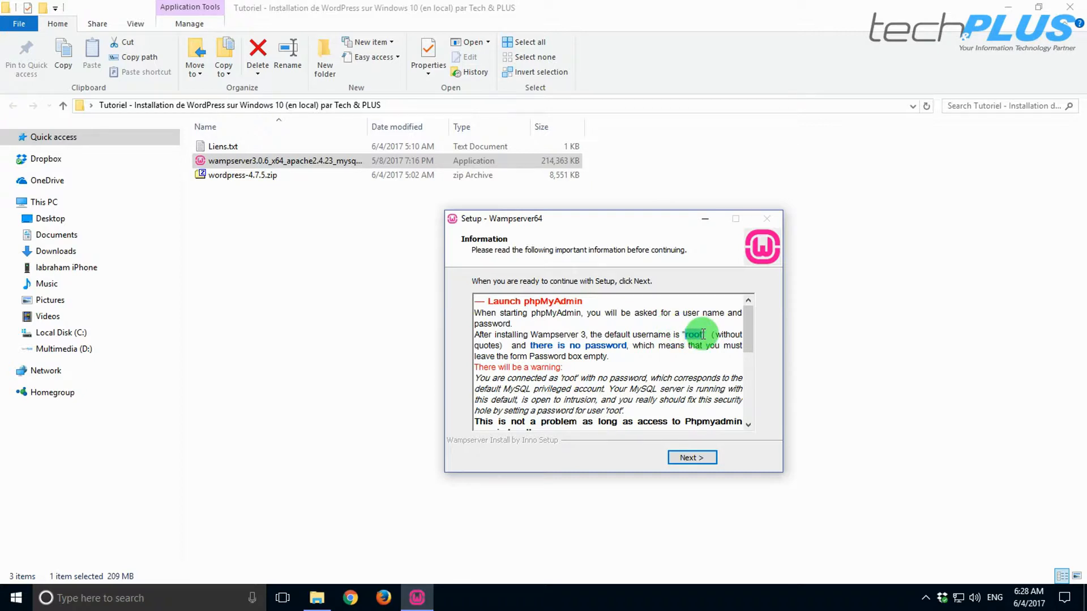
left_click(705, 334)
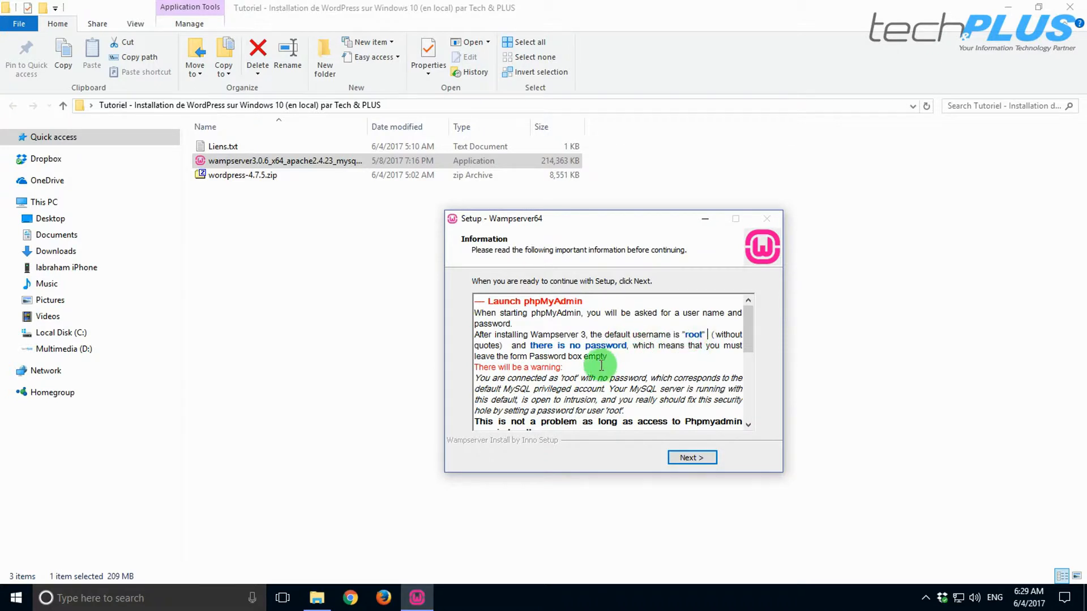
scroll(601, 365, "down", 4)
scroll(595, 363, "down", 3)
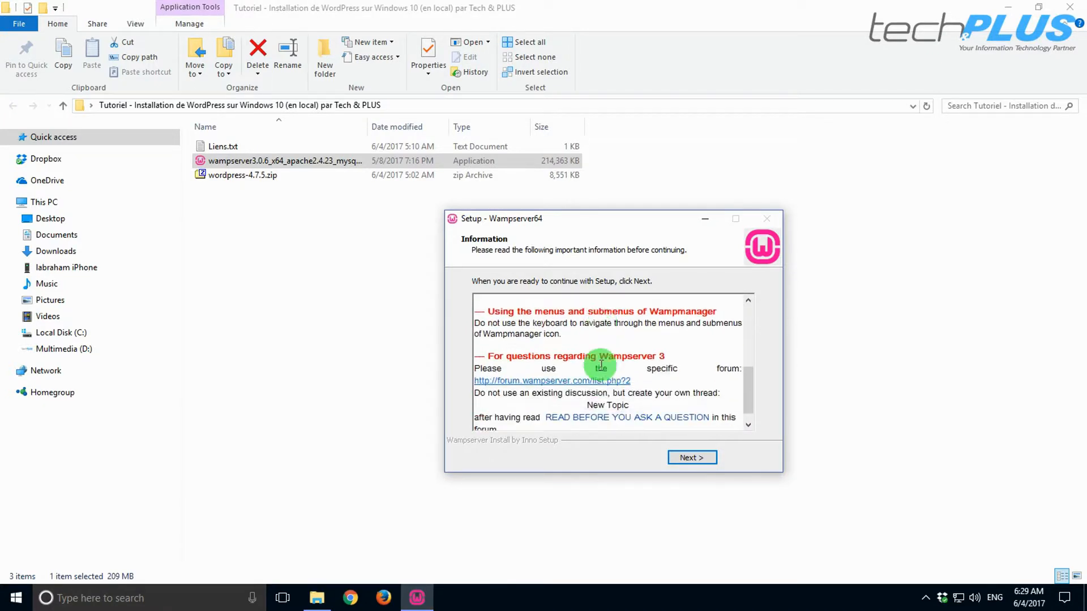
scroll(622, 418, "up", 7)
left_click(688, 459)
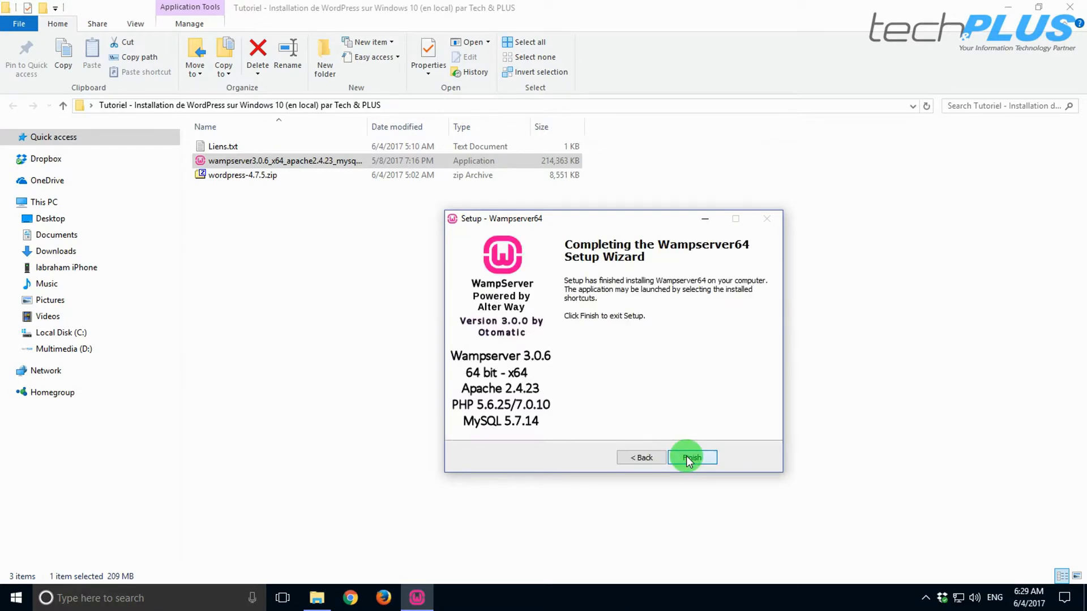
- Finish the installer and launch Wampserver64 from the desktop
left_click(696, 459)
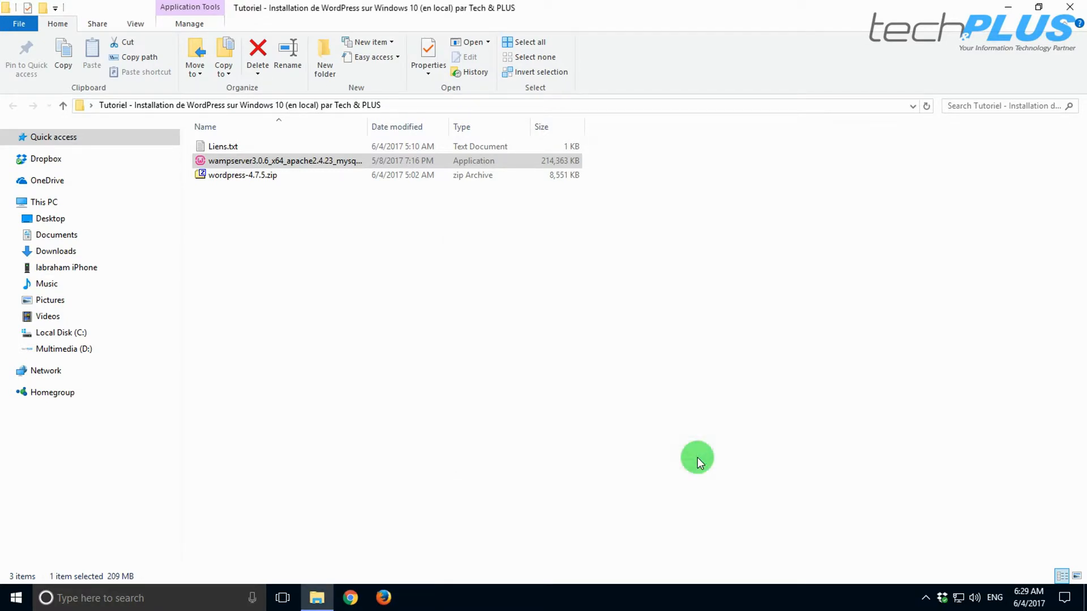
left_click(697, 457)
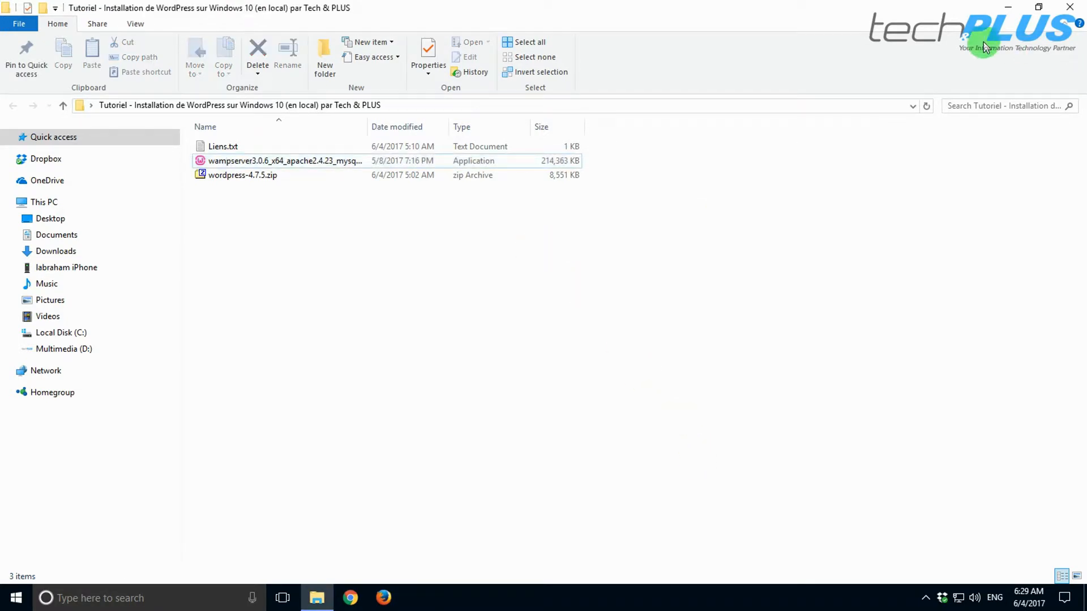
left_click(1014, 11)
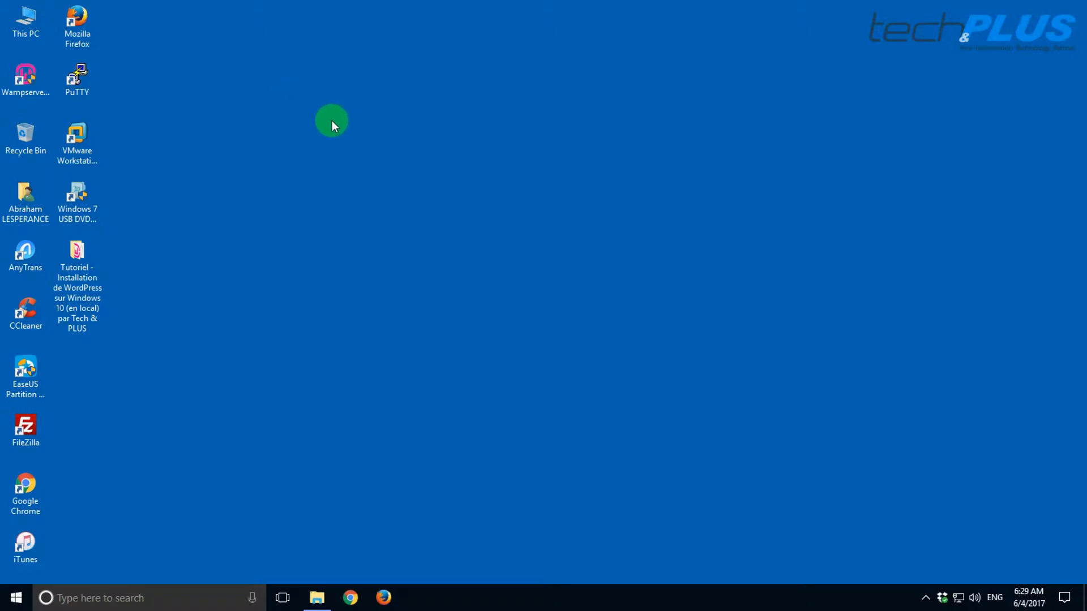
left_click(25, 76)
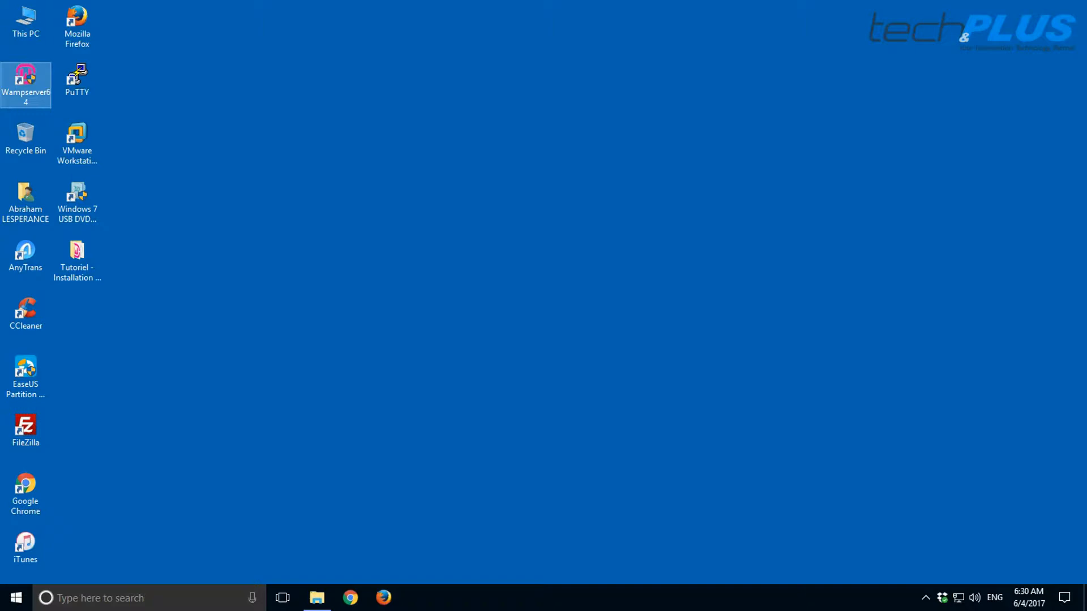
left_click(473, 400)
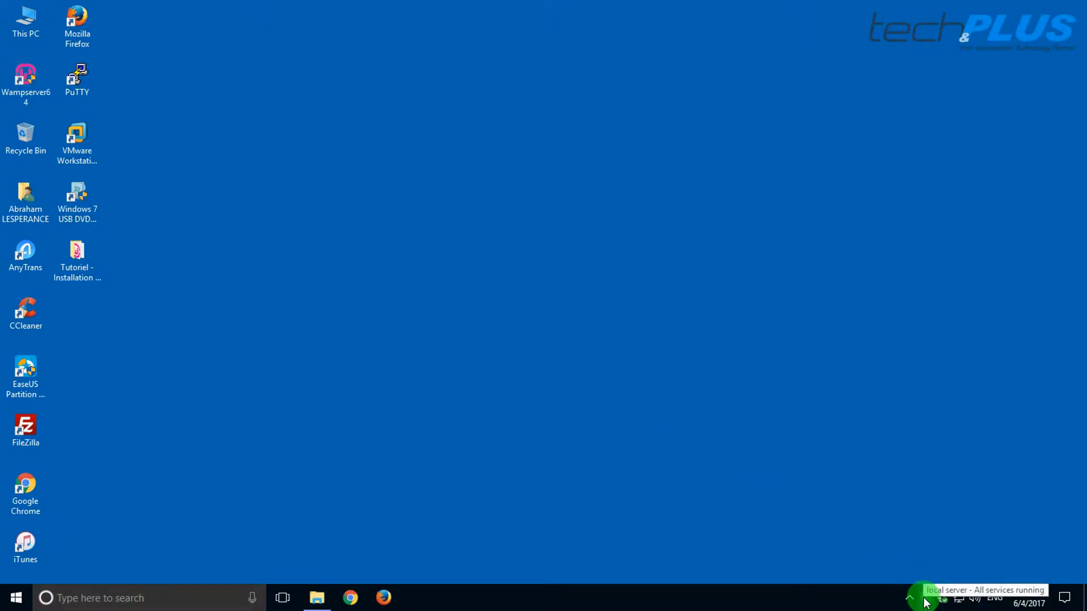
- Open phpMyAdmin from the WampServer tray menu and focus the login username field
left_click(925, 599)
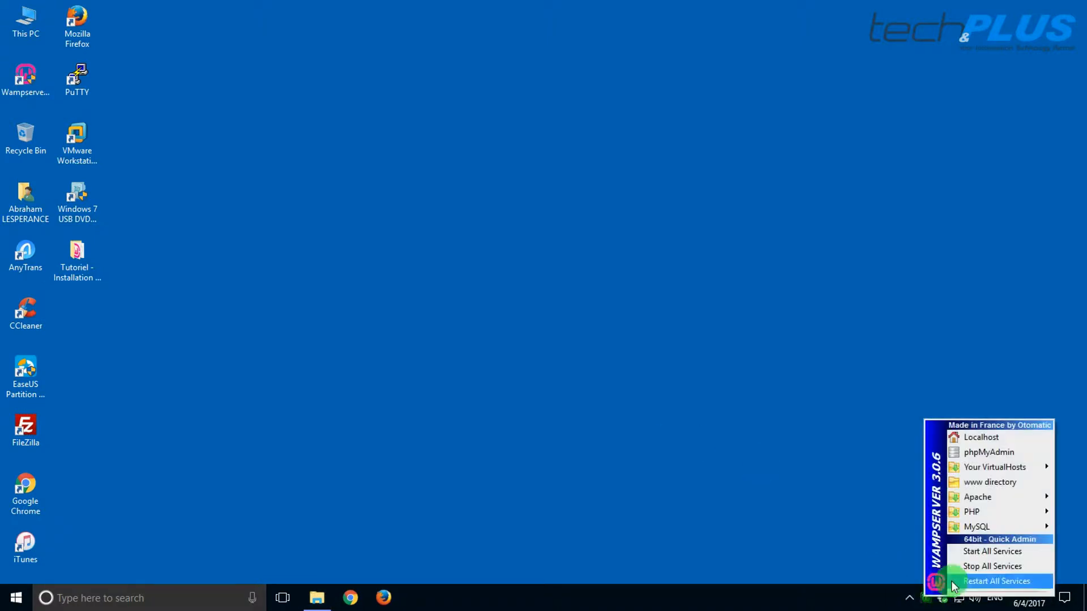
left_click(981, 452)
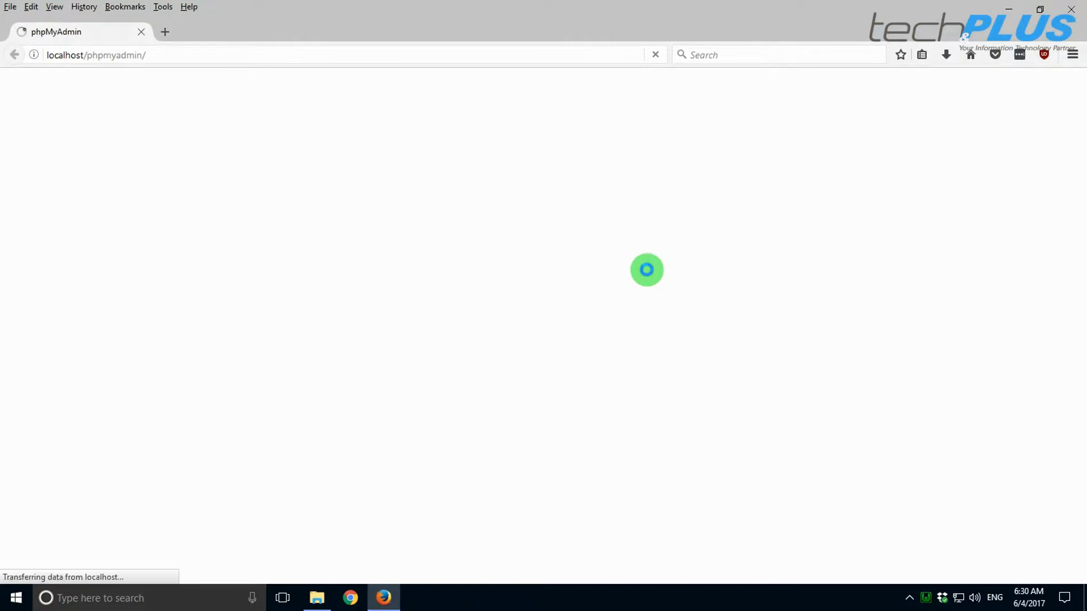
left_click(543, 315)
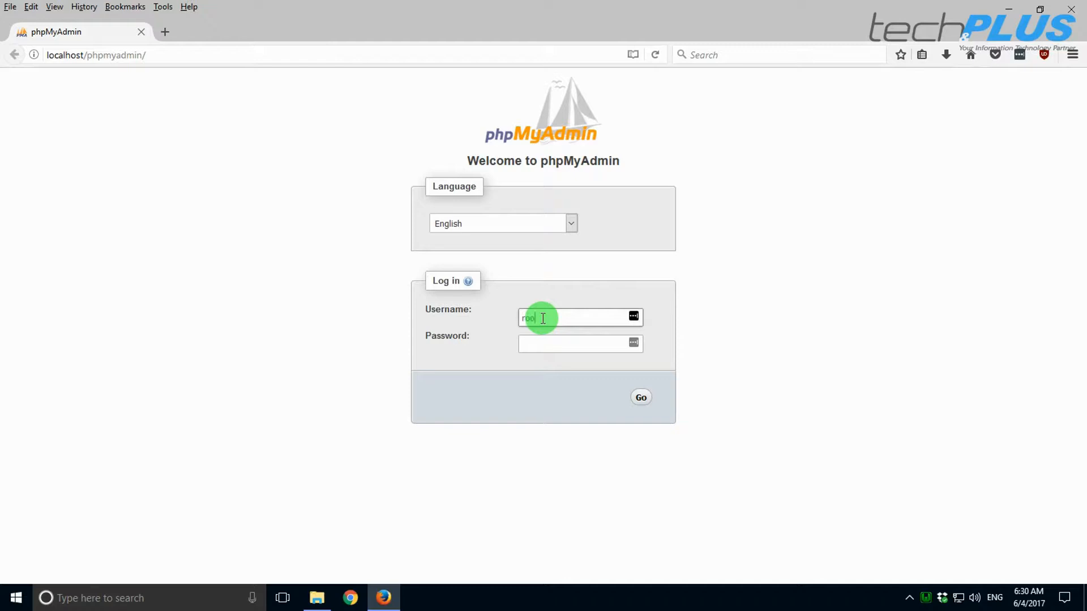
- Log into phpMyAdmin as root, leaving the password empty
type("root")
left_click(560, 341)
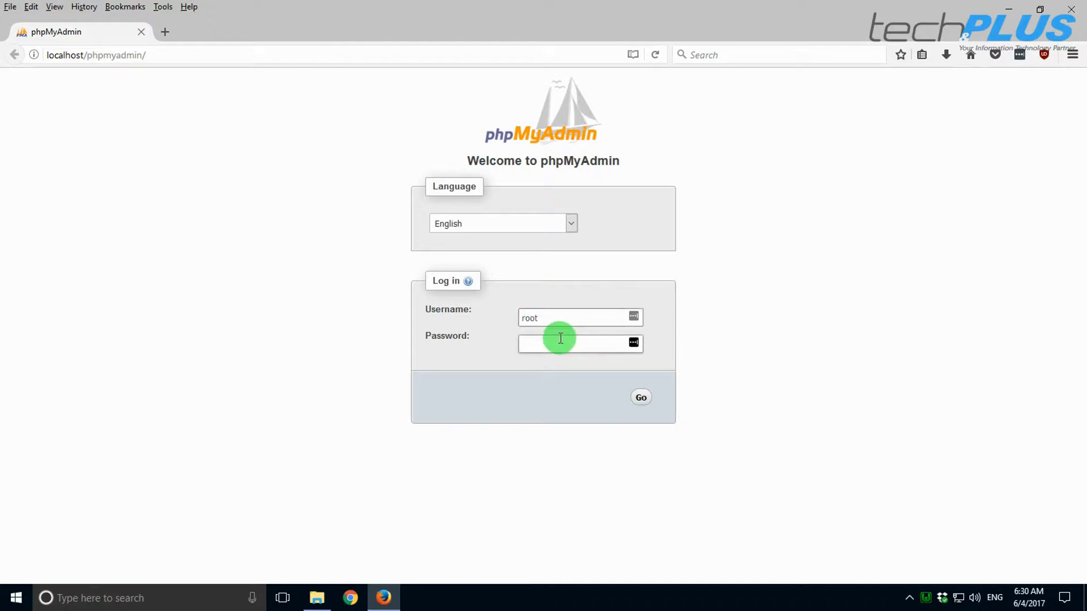
left_click(641, 398)
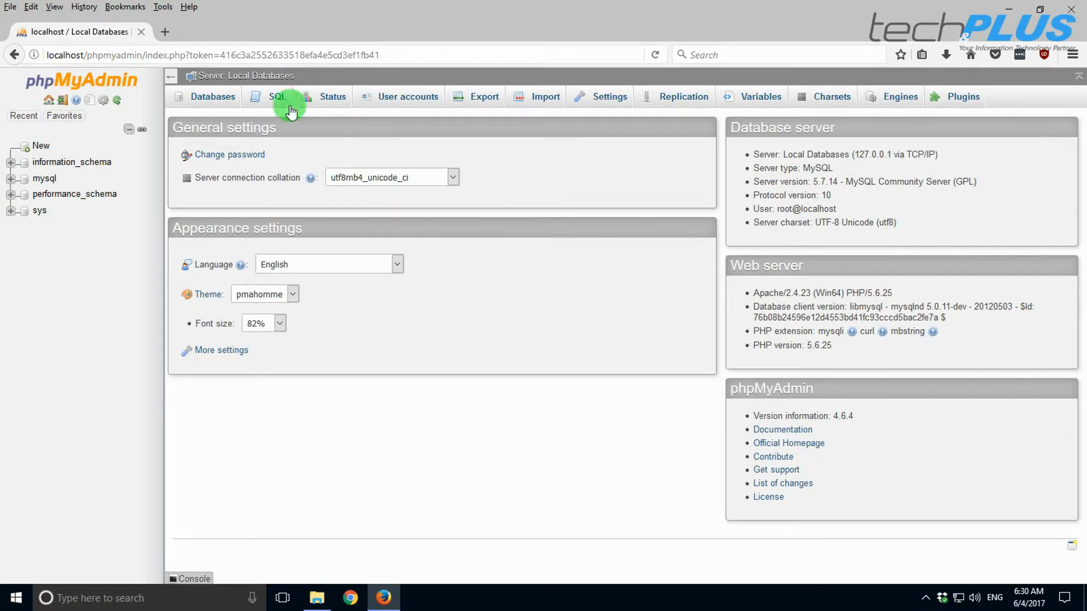
- Create an empty database named tpwpdb from the Databases tab
left_click(215, 100)
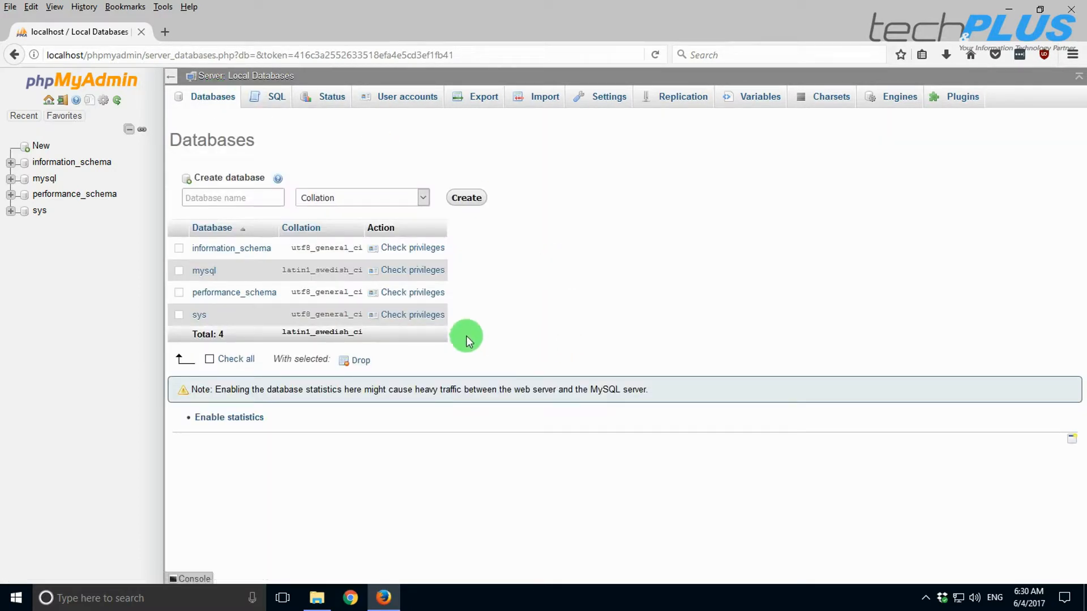
left_click(227, 198)
type("tpwpdb")
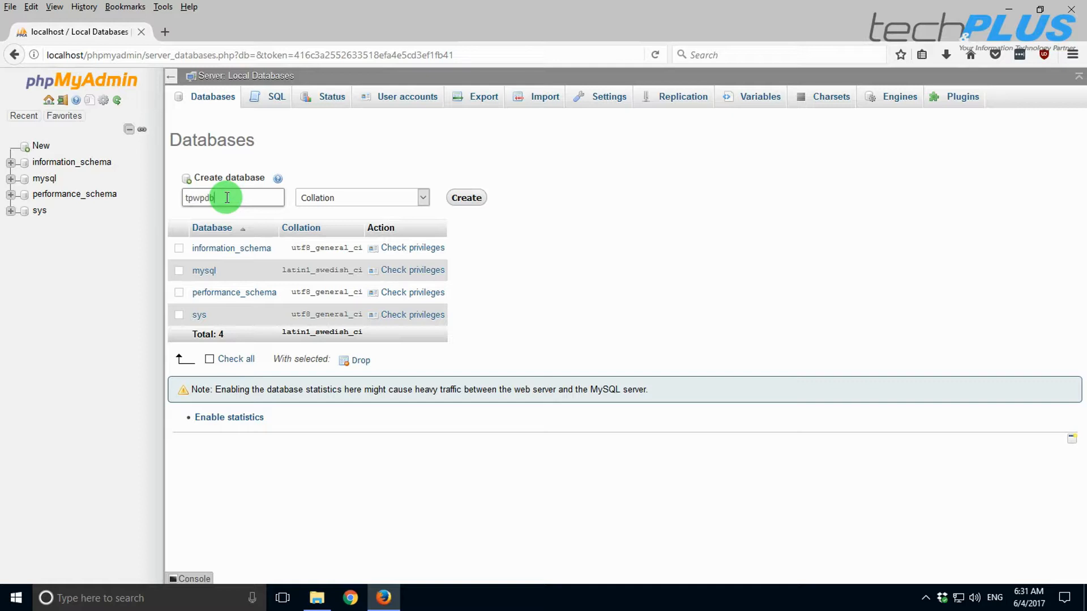
left_click(467, 200)
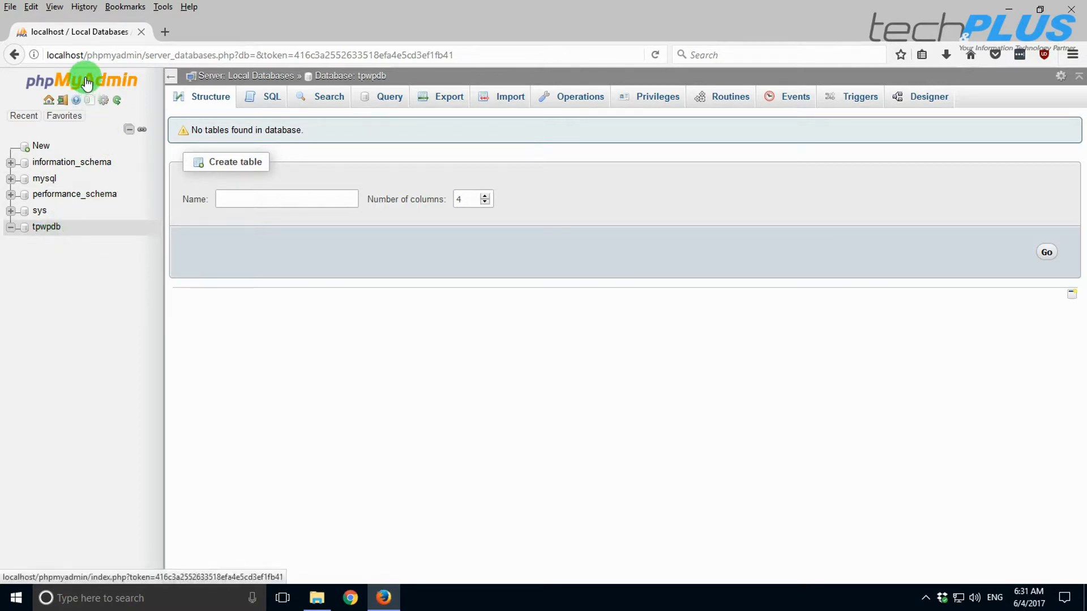
left_click(49, 102)
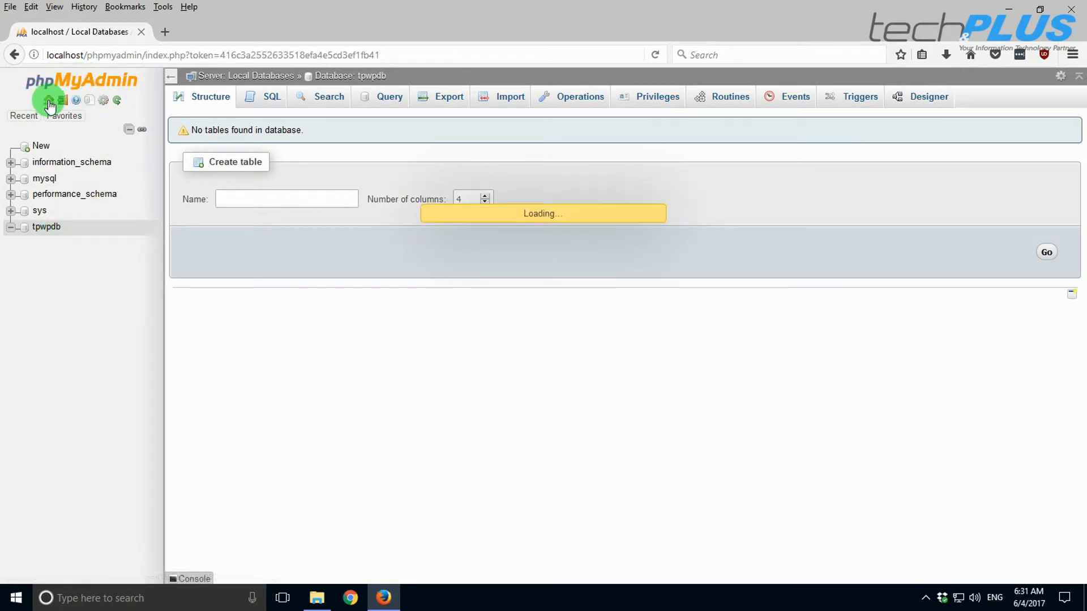
- Start a new user account with a user name, Host set to Local, and a password
left_click(408, 100)
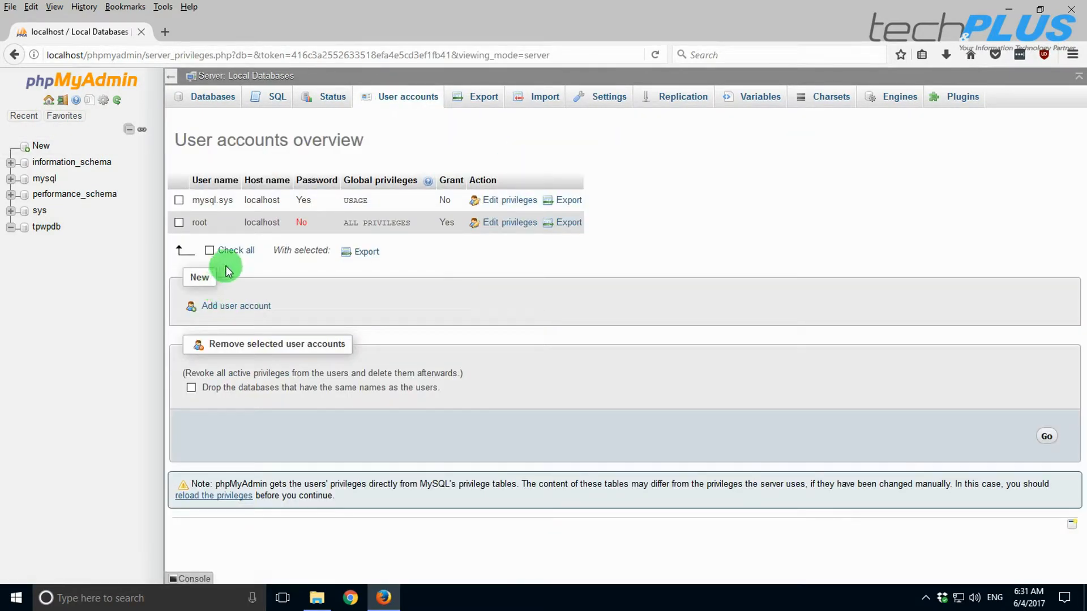
left_click(237, 311)
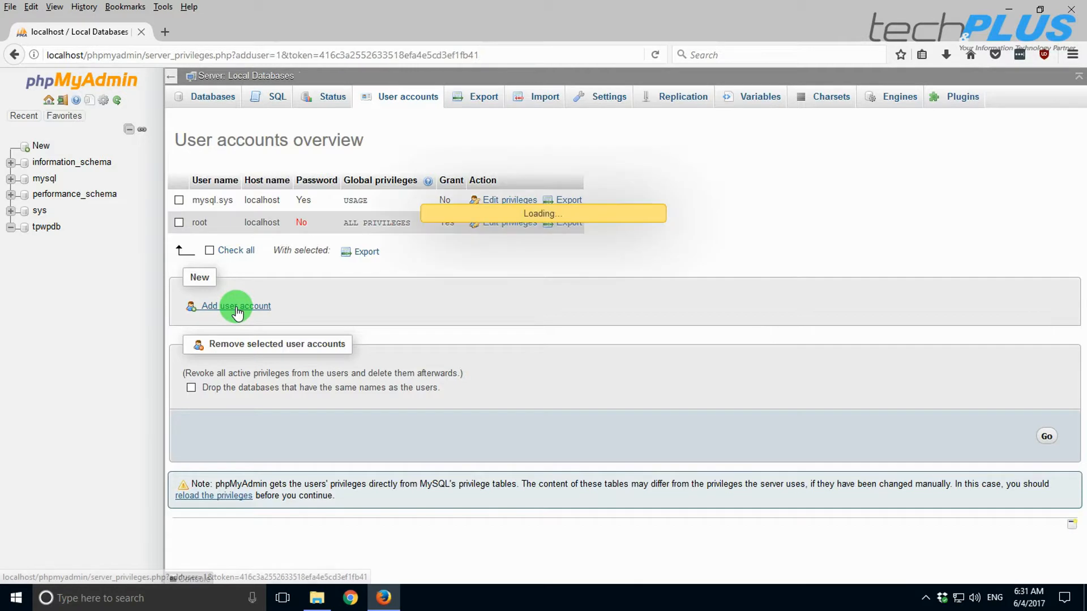
left_click(445, 214)
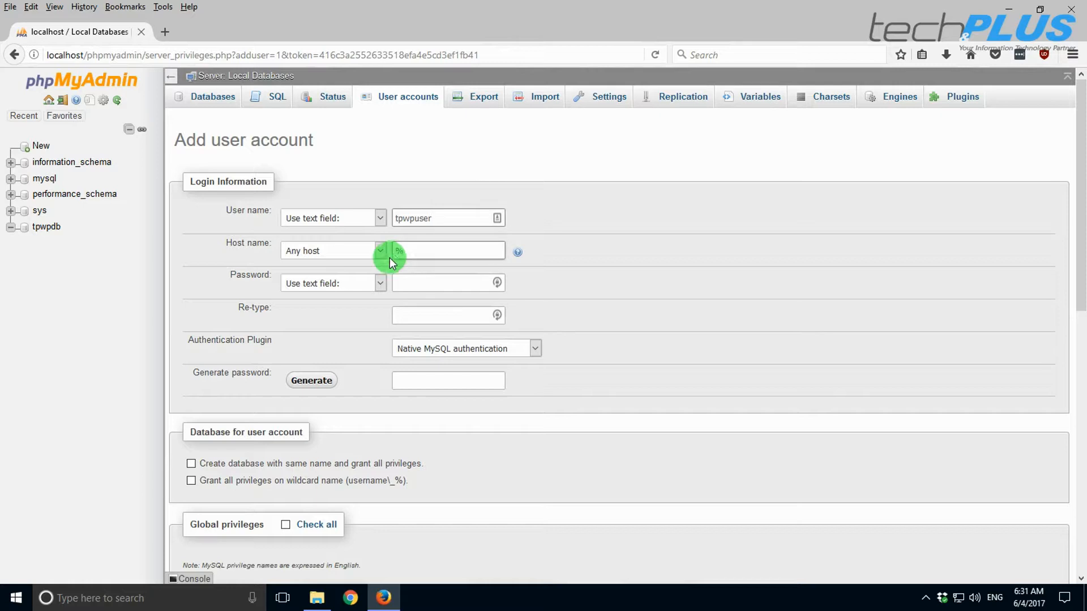
left_click_drag(410, 251, 394, 252)
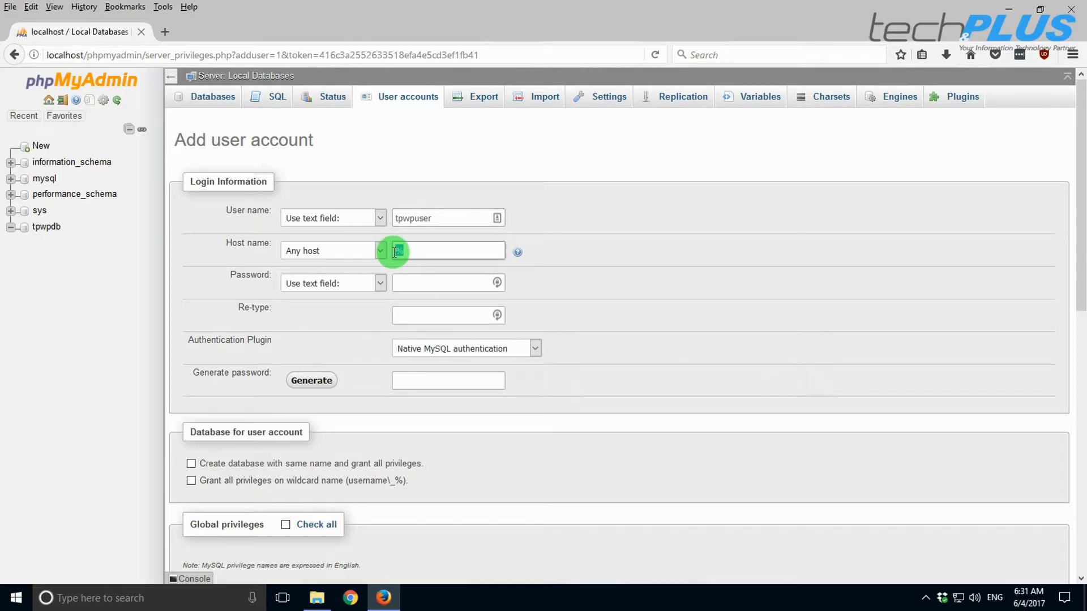
left_click(379, 251)
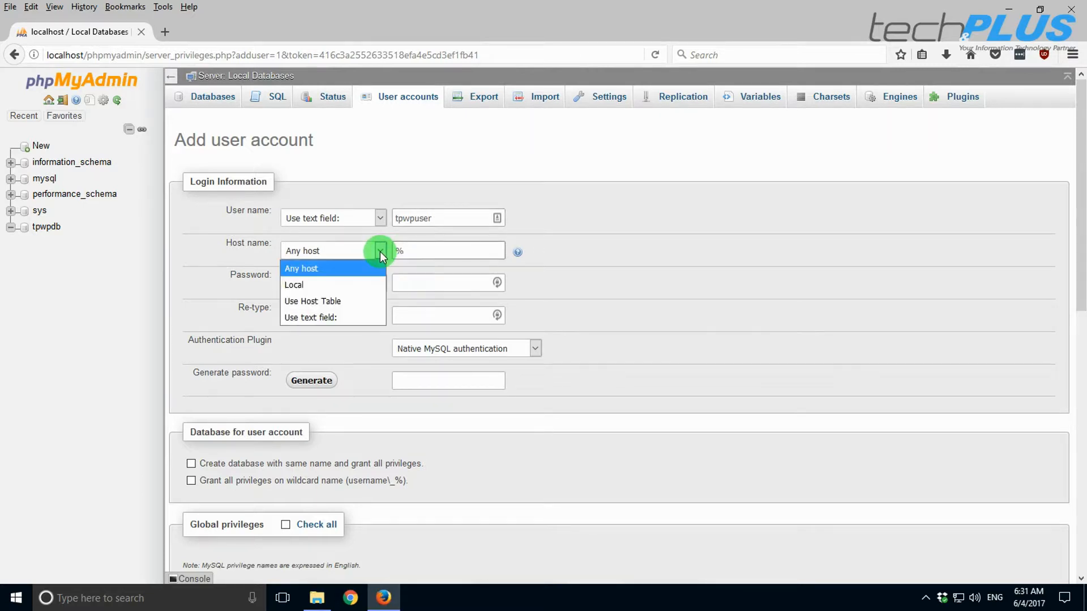
left_click(312, 285)
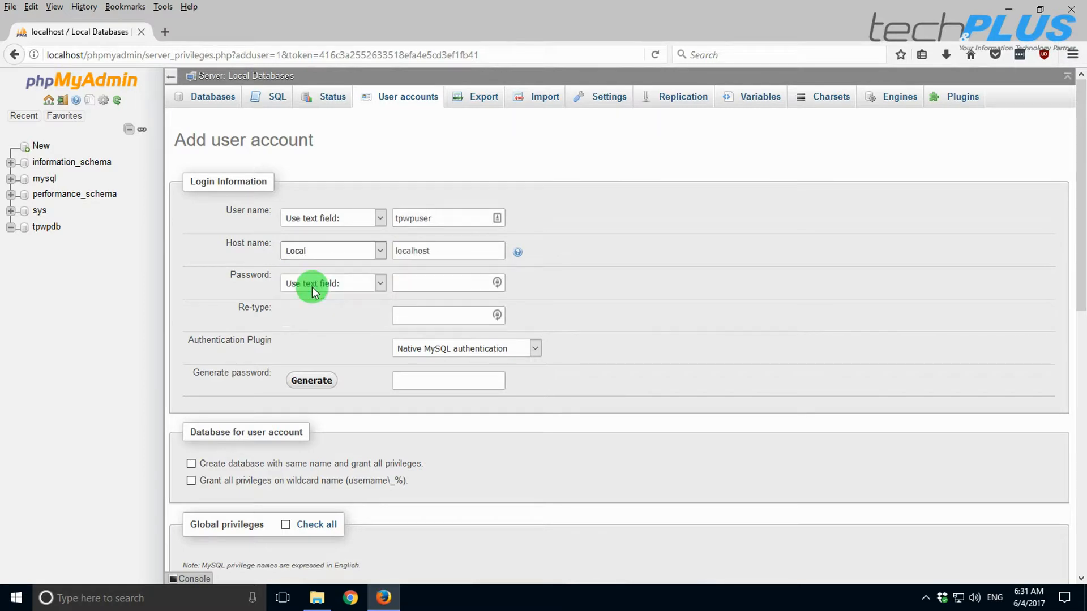
left_click(442, 283)
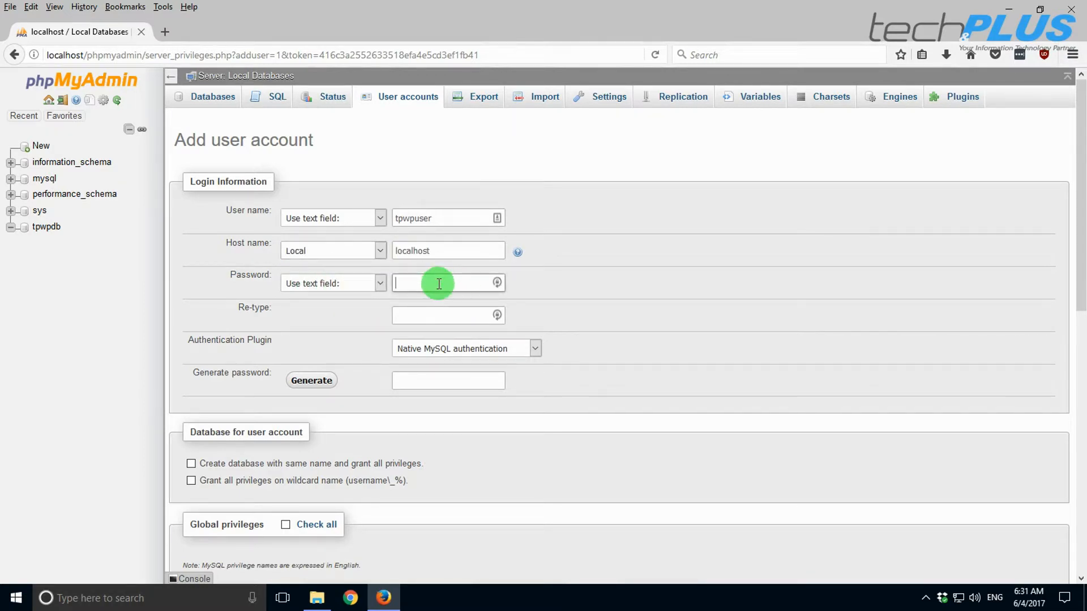
type("•••••")
left_click(420, 315)
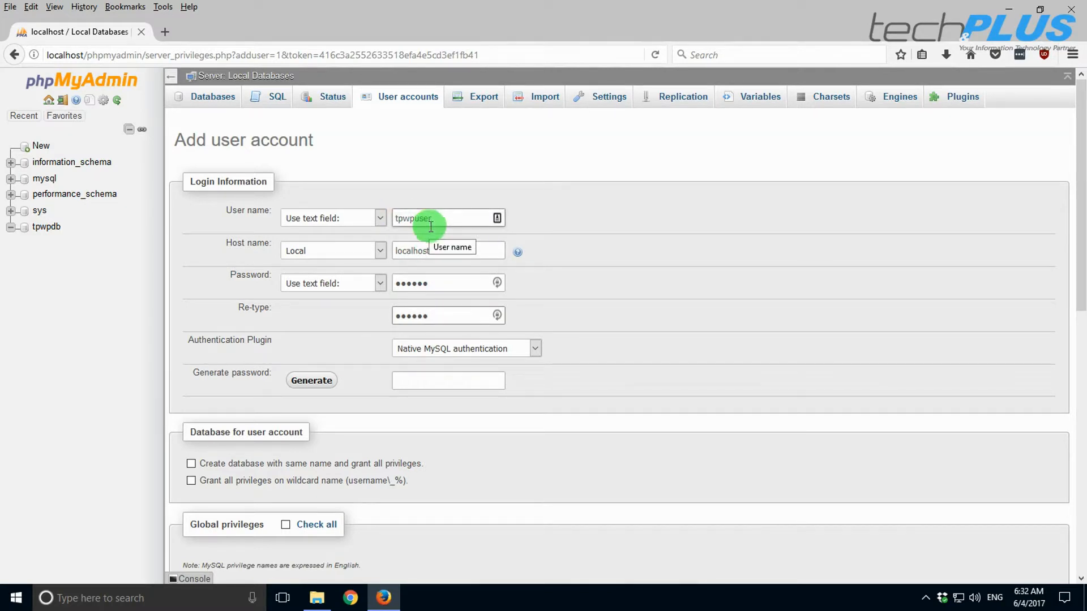
- Grant the new user all global privileges and create the account
scroll(431, 226, "down", 5)
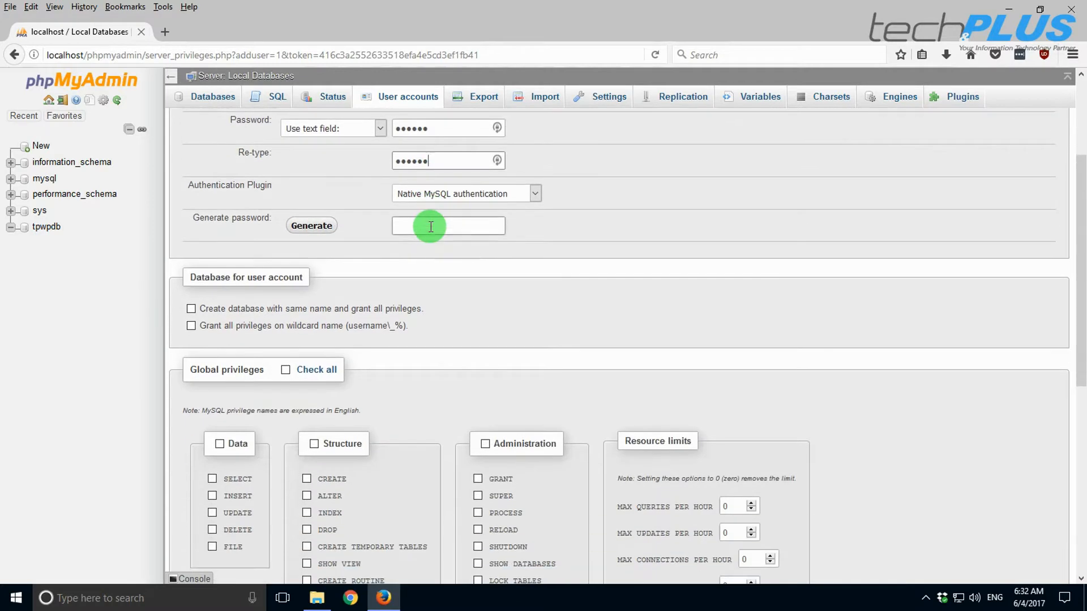
scroll(431, 226, "down", 7)
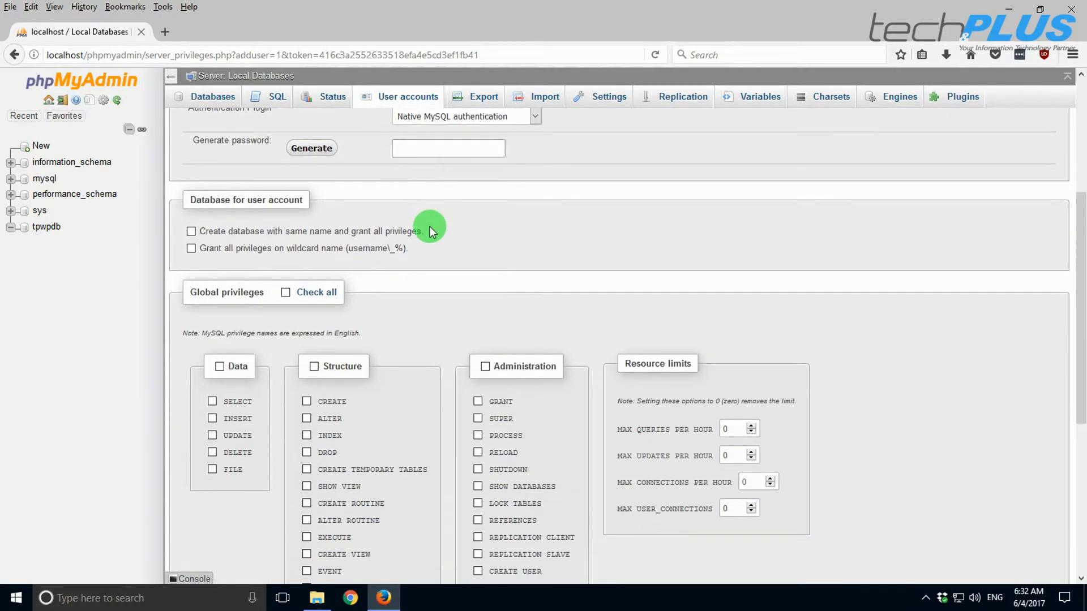
left_click(286, 138)
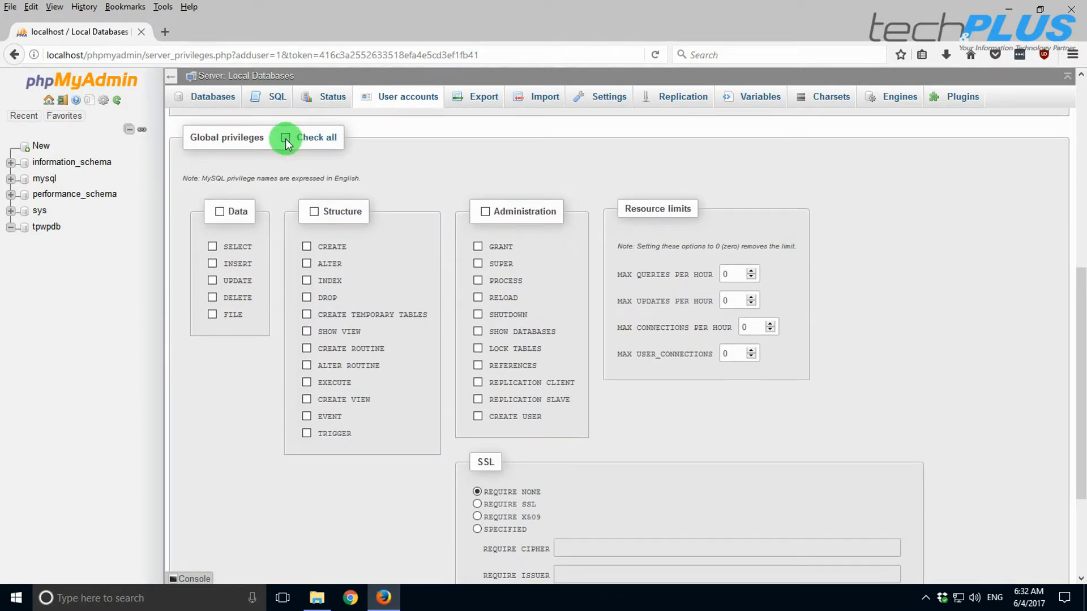
scroll(690, 352, "down", 5)
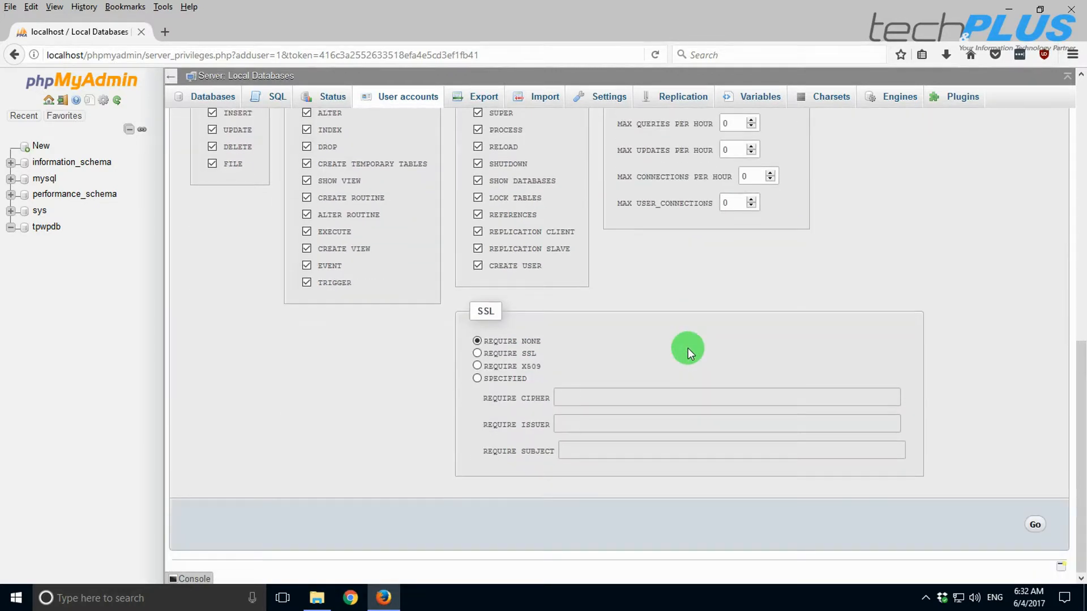
left_click(1035, 526)
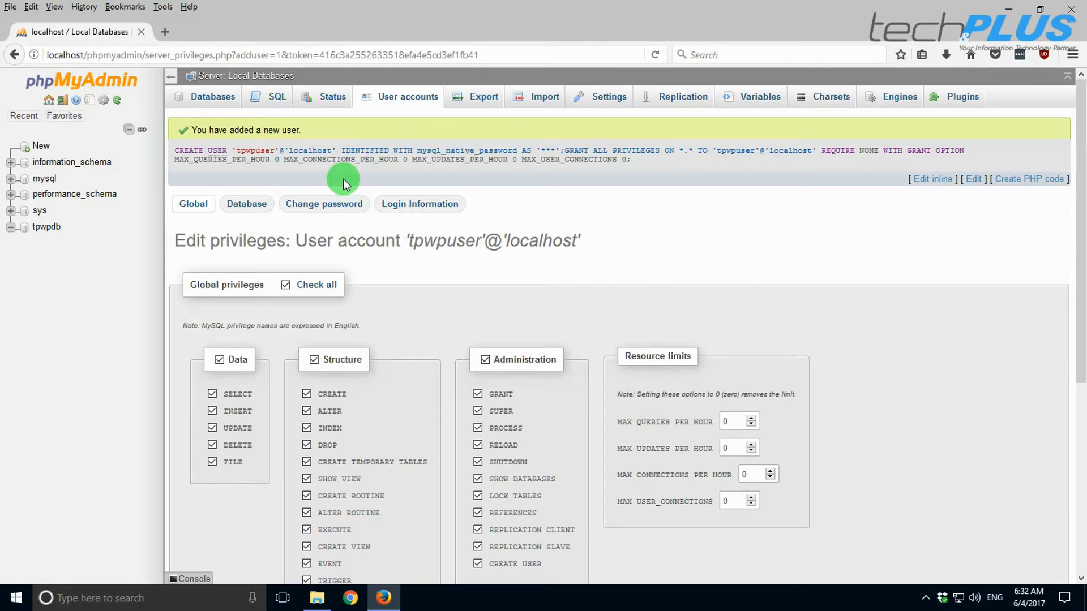
- Open the tutorial folder from the desktop and place it at the screen's top-right
left_click(1007, 8)
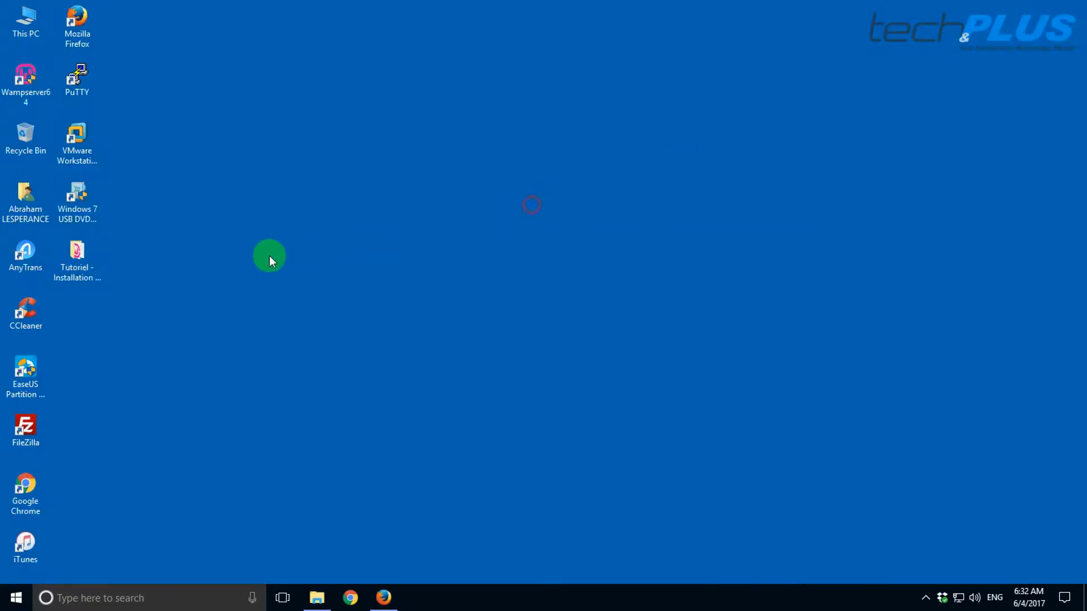
double_click(77, 257)
left_click_drag(583, 164, 828, 22)
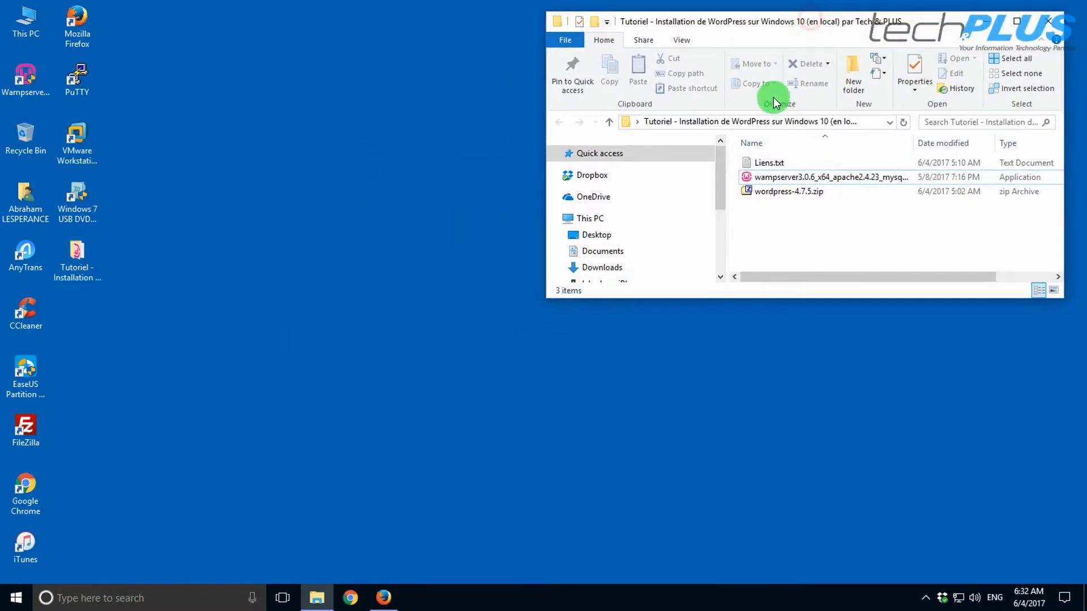
left_click(383, 598)
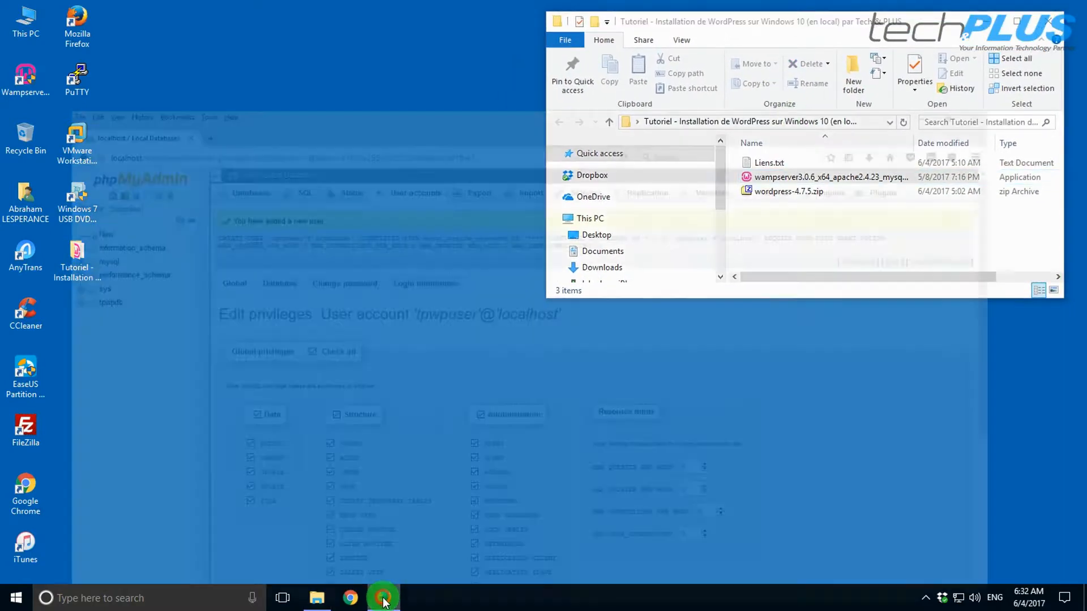
- Load the localhost WampServer homepage in a new Firefox tab
left_click(170, 32)
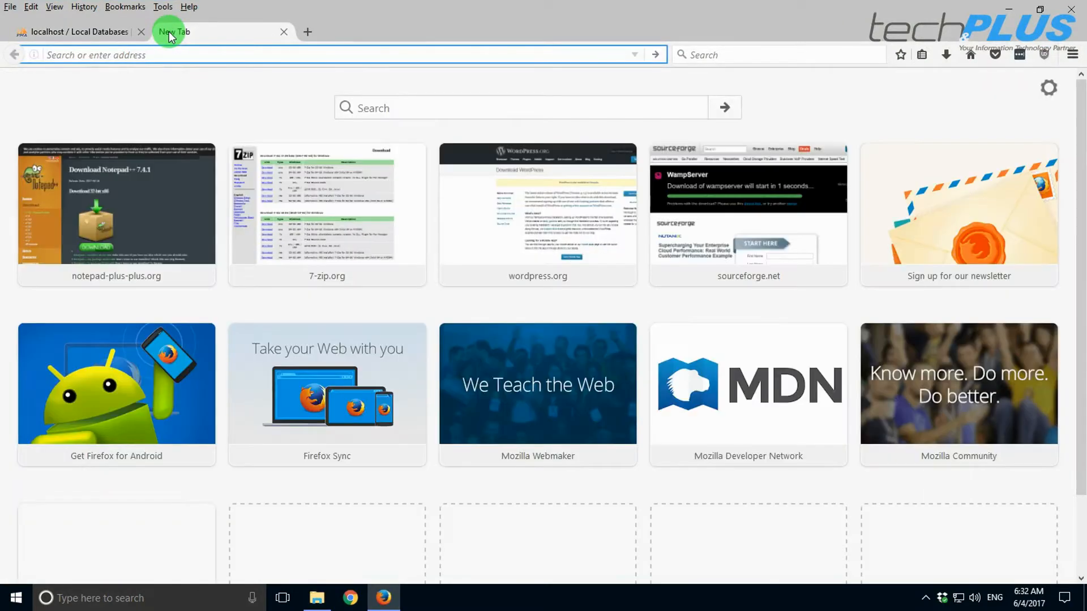
type("lo")
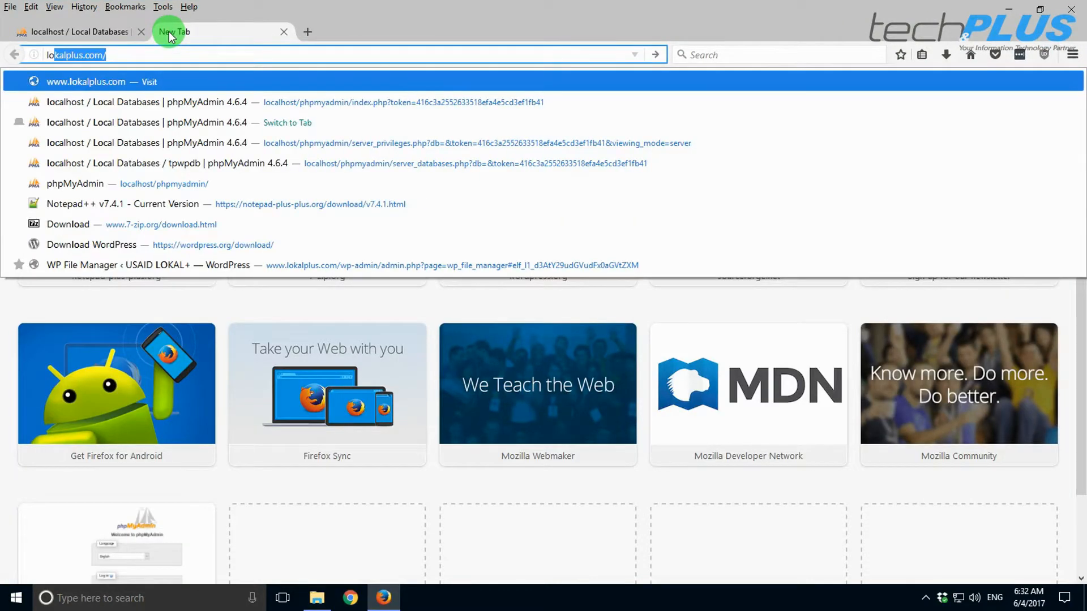
type("cal")
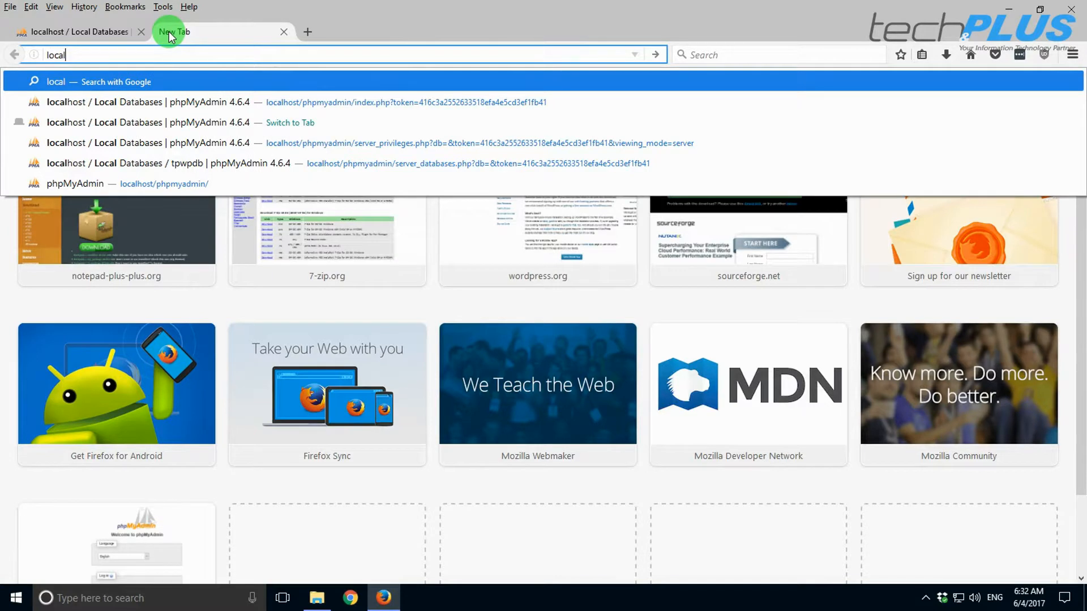
type("h")
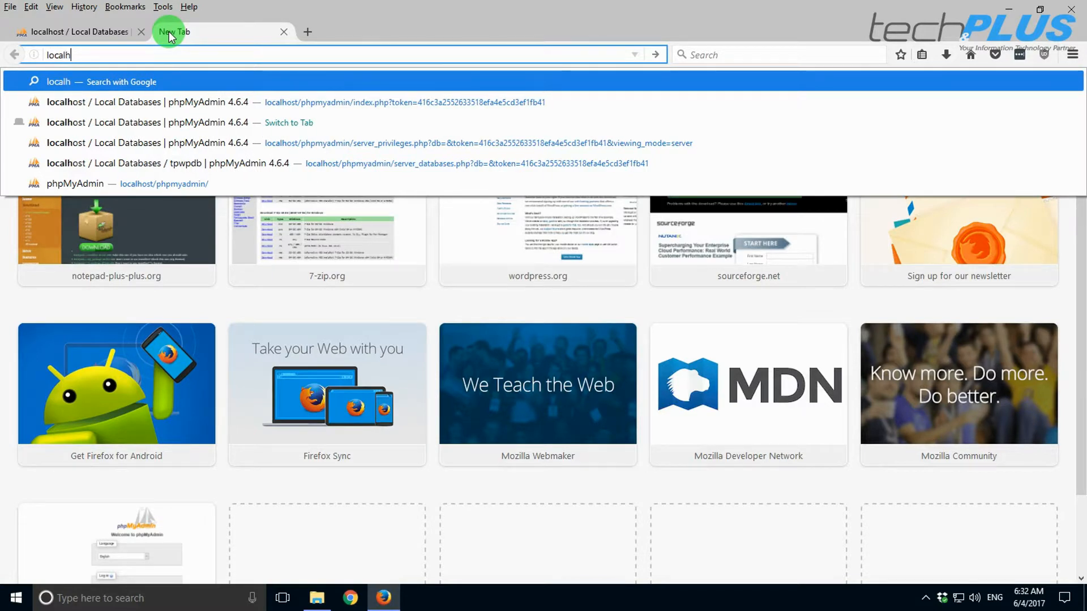
type("ost")
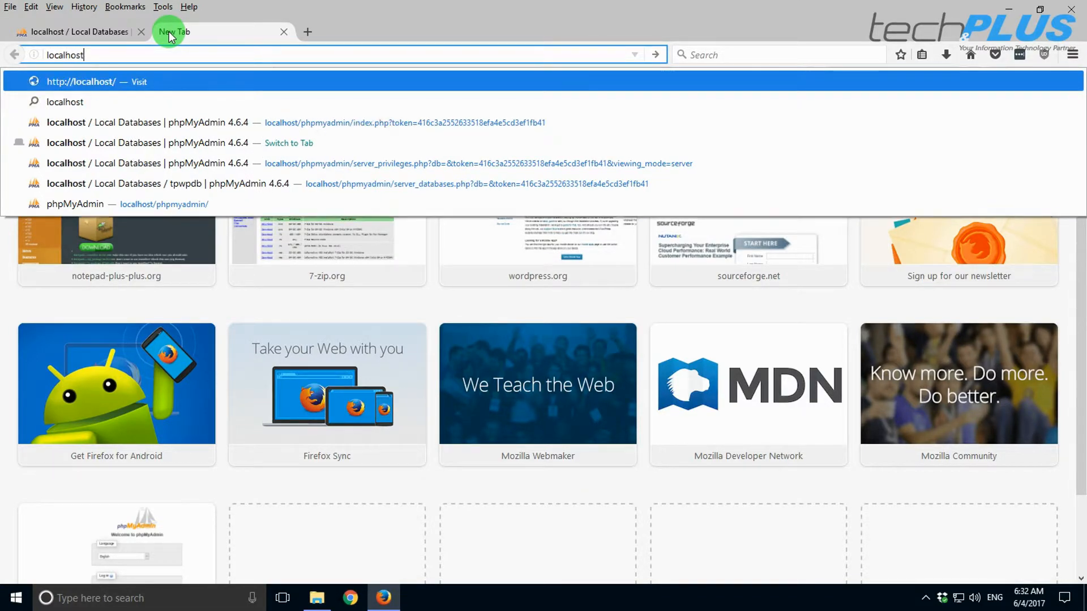
key("Return")
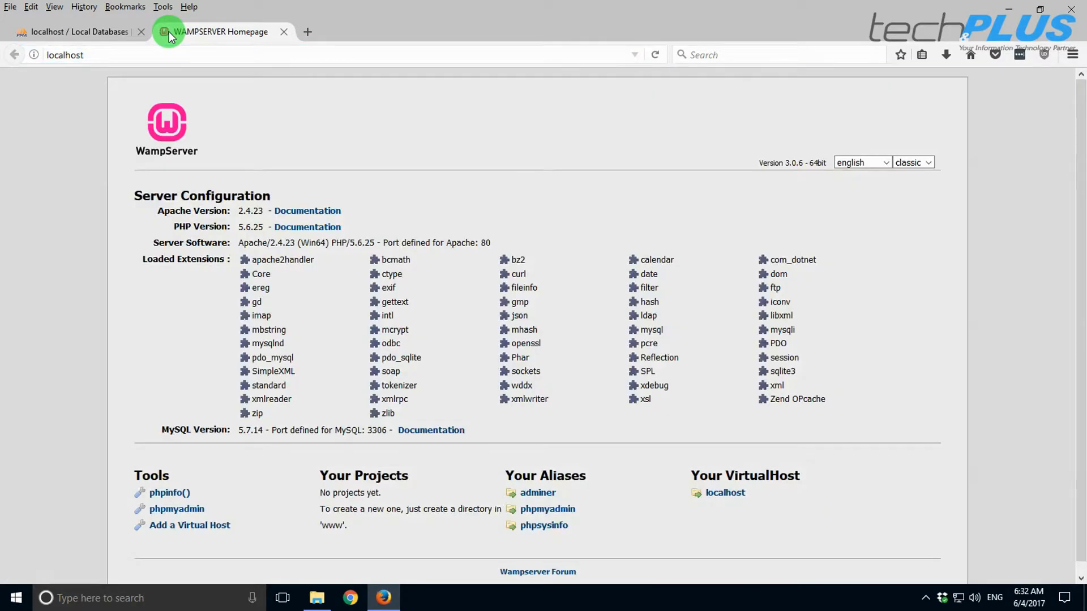
left_click(1007, 8)
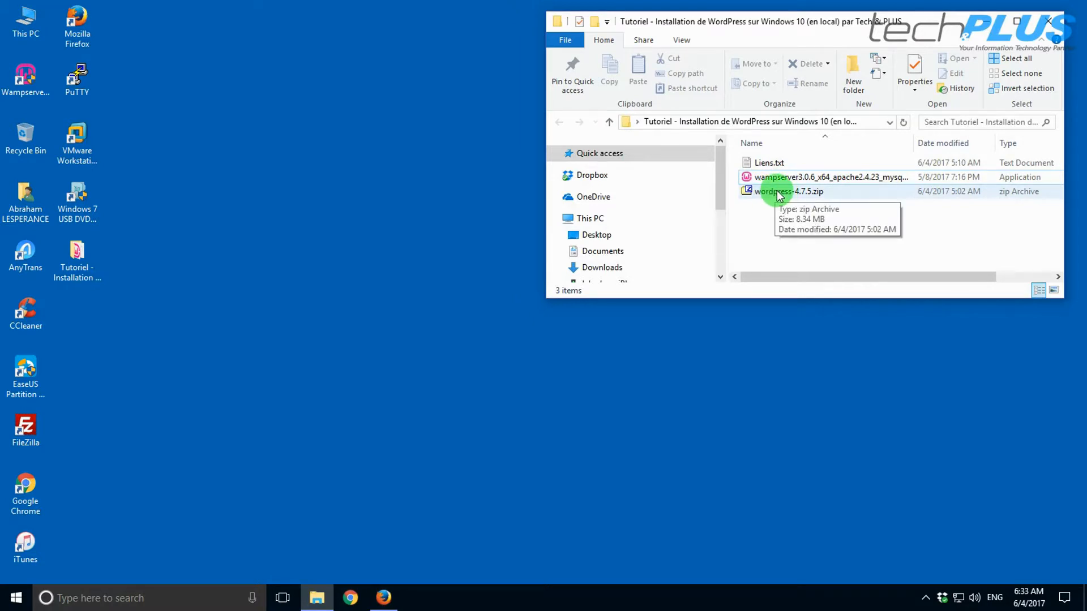
- Open wordpress-4.7.5.zip in 7-Zip and position its window on the right
right_click(780, 195)
mouse_move(816, 220)
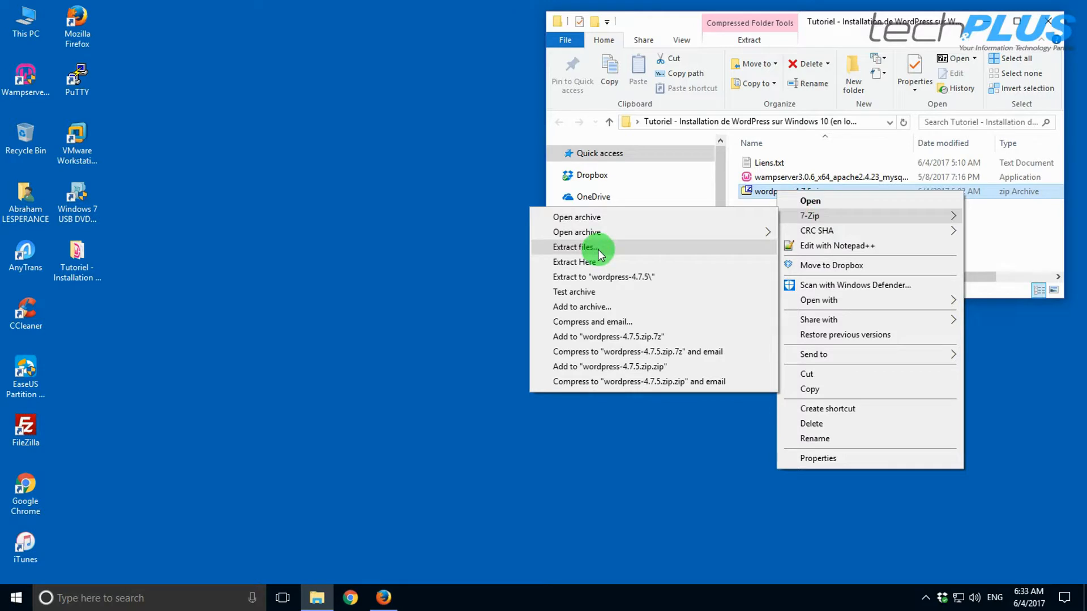
left_click(599, 429)
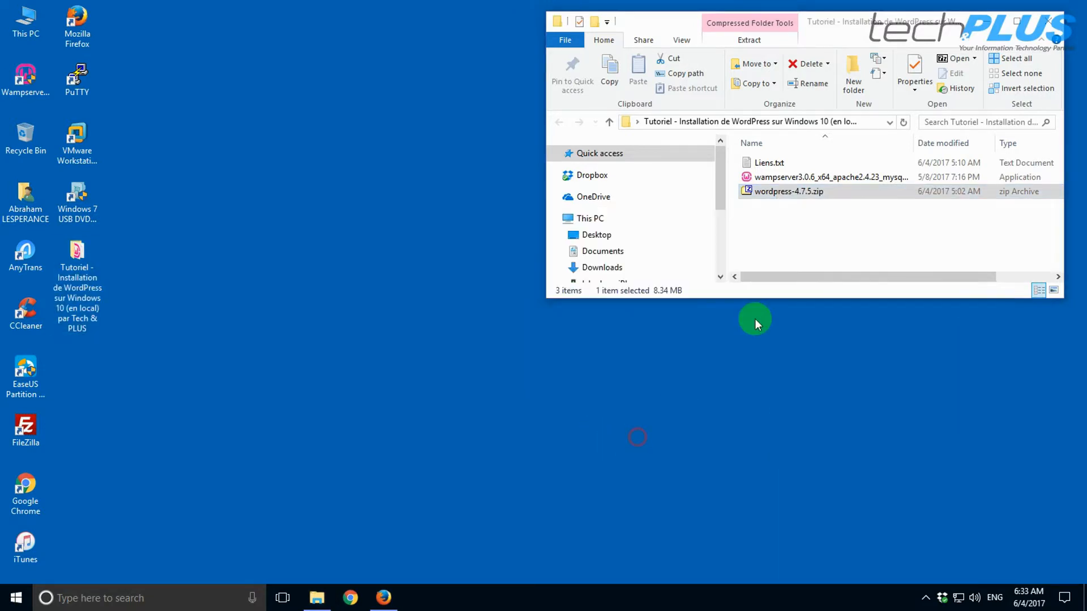
double_click(773, 192)
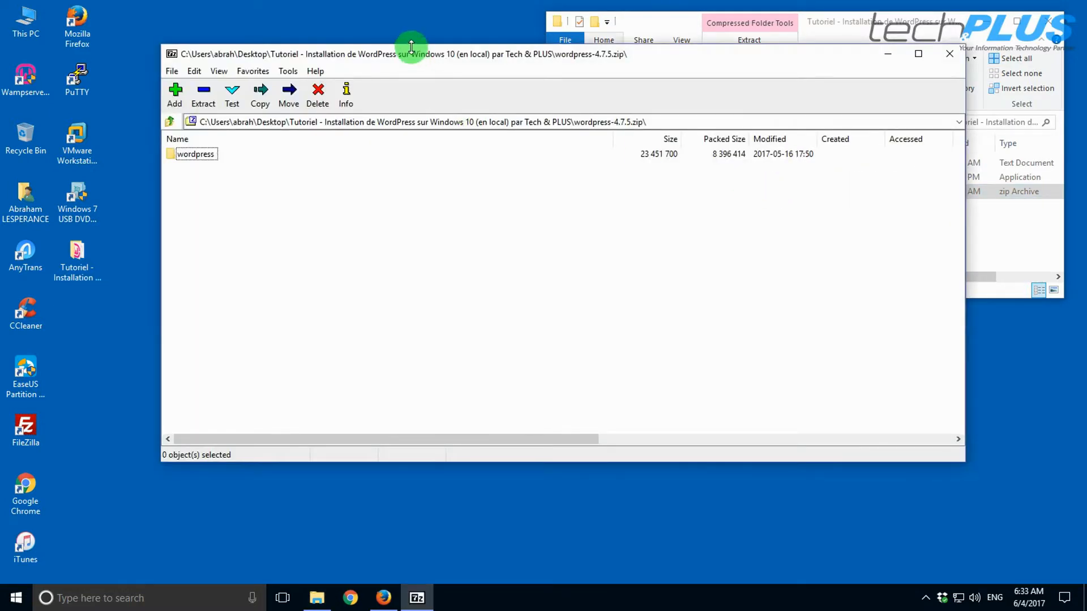
left_click_drag(398, 53, 572, 76)
left_click_drag(333, 204, 802, 215)
left_click_drag(1005, 73, 847, 53)
- Open This PC from the desktop in a file window
left_click(28, 71)
left_click(25, 22)
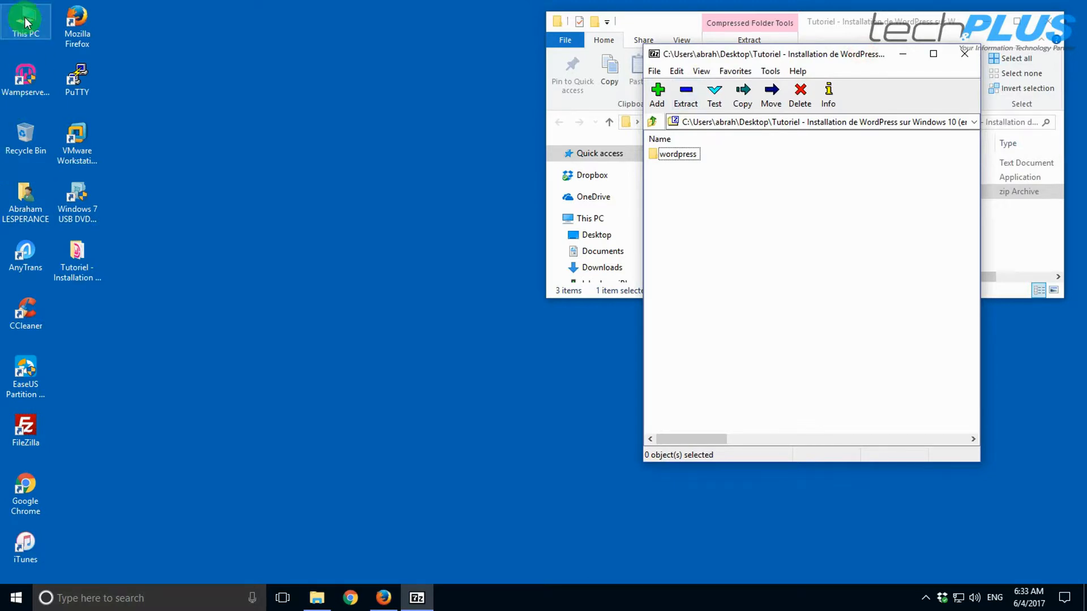
double_click(26, 21)
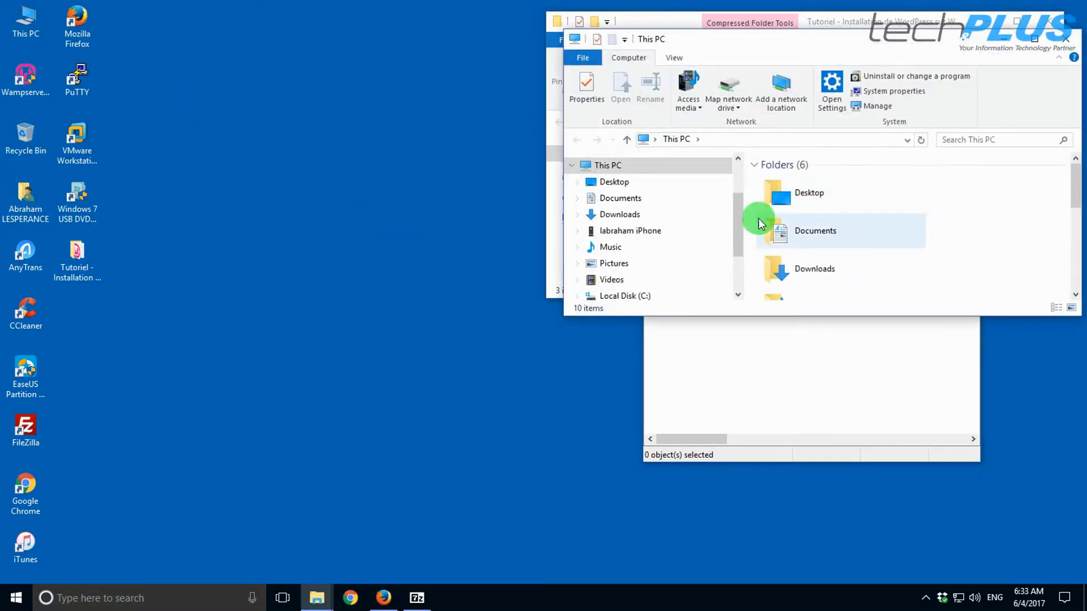
- Browse Local Disk (C:) to wamp64 and open its www folder in an enlarged window
left_click(613, 297)
scroll(784, 250, "down", 2)
scroll(814, 264, "up", 2)
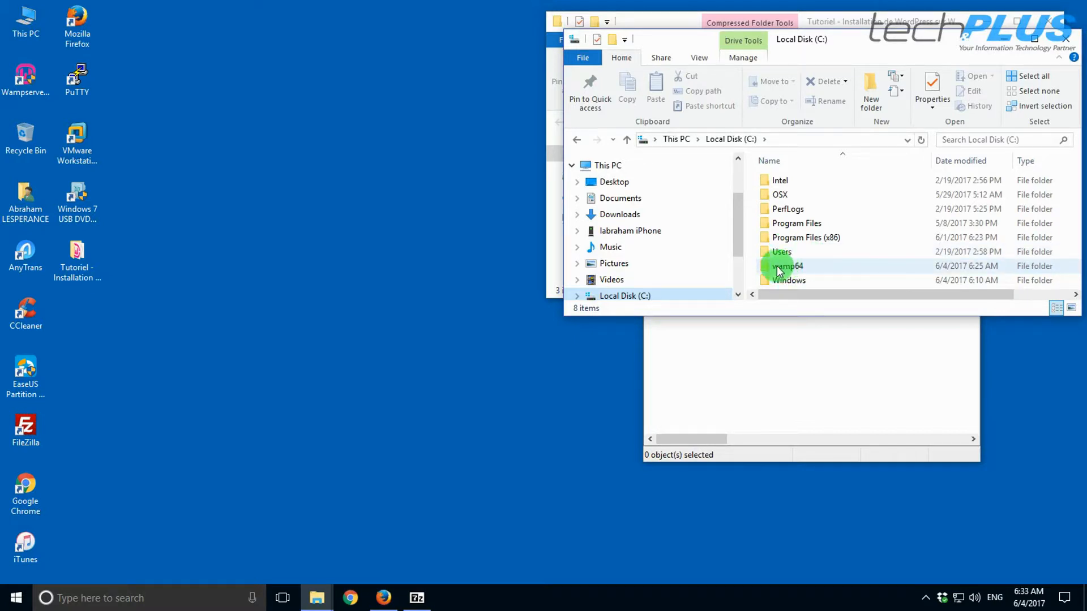
double_click(795, 269)
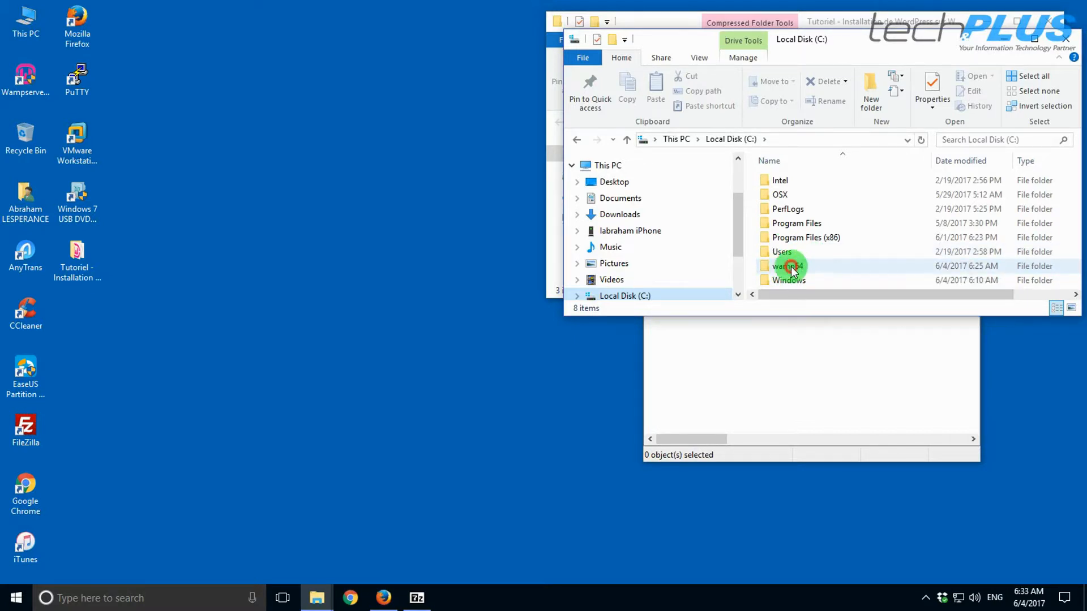
left_click_drag(906, 43, 366, 32)
left_click_drag(243, 304, 225, 523)
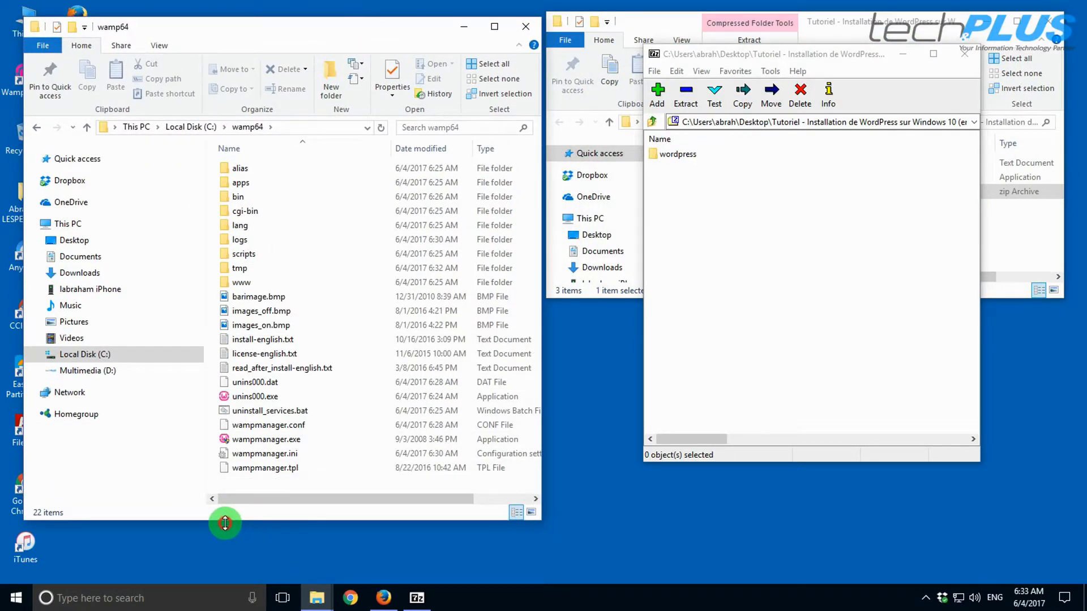
double_click(241, 282)
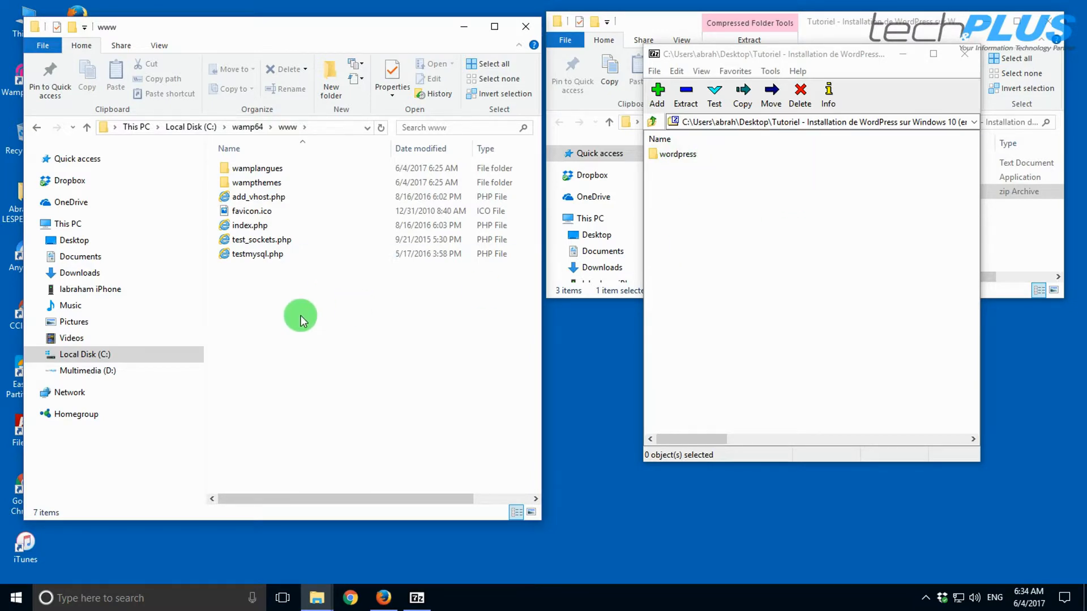
left_click(280, 341)
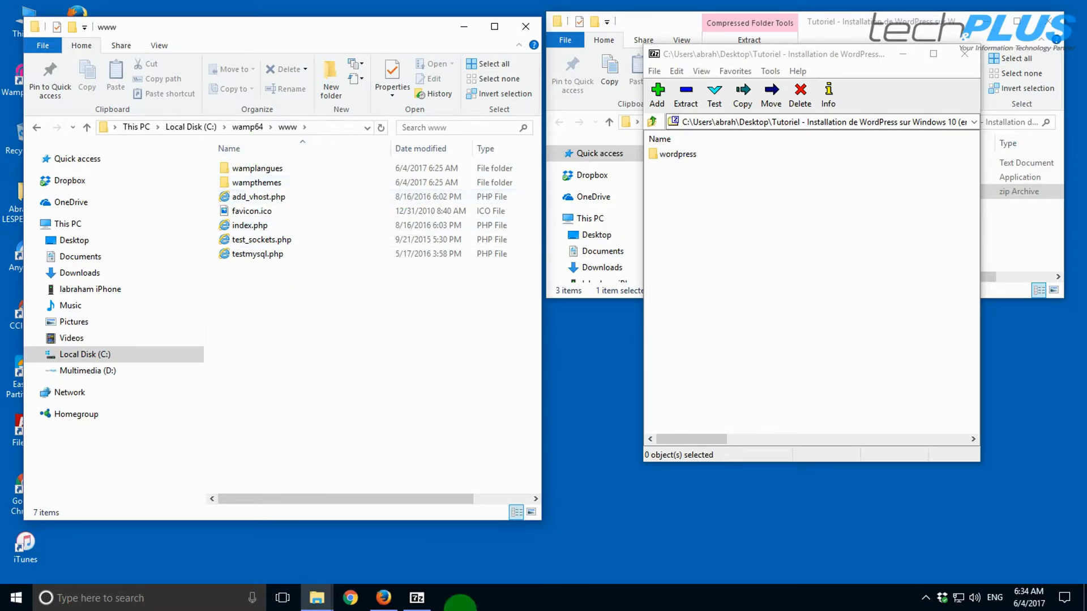
left_click(383, 597)
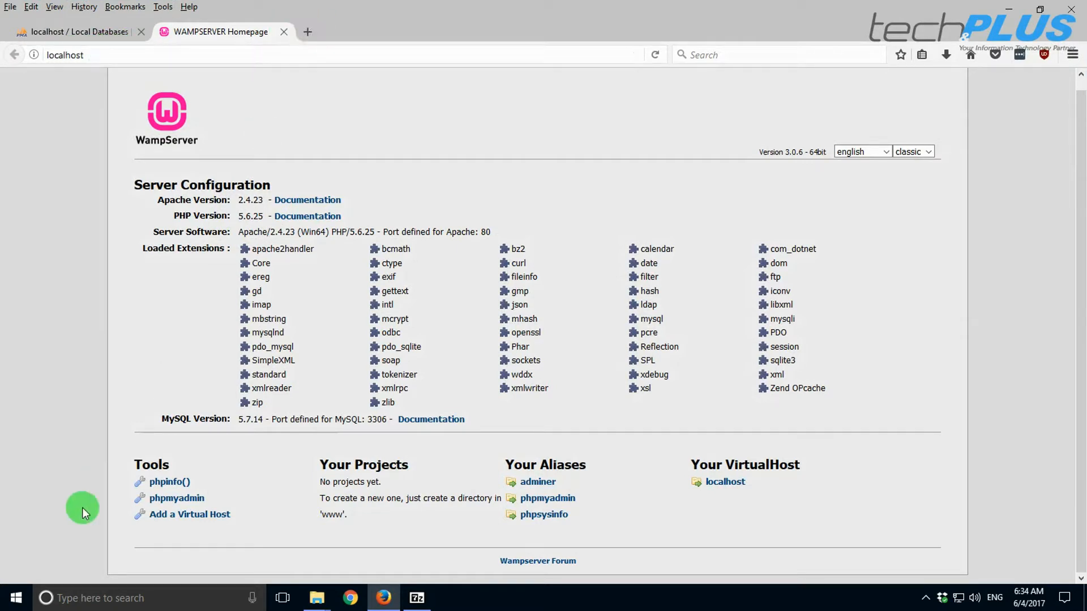
- Run ipconfig in cmd and read the Ethernet 2 IPv4 address 192.168.18.130
key("super+r")
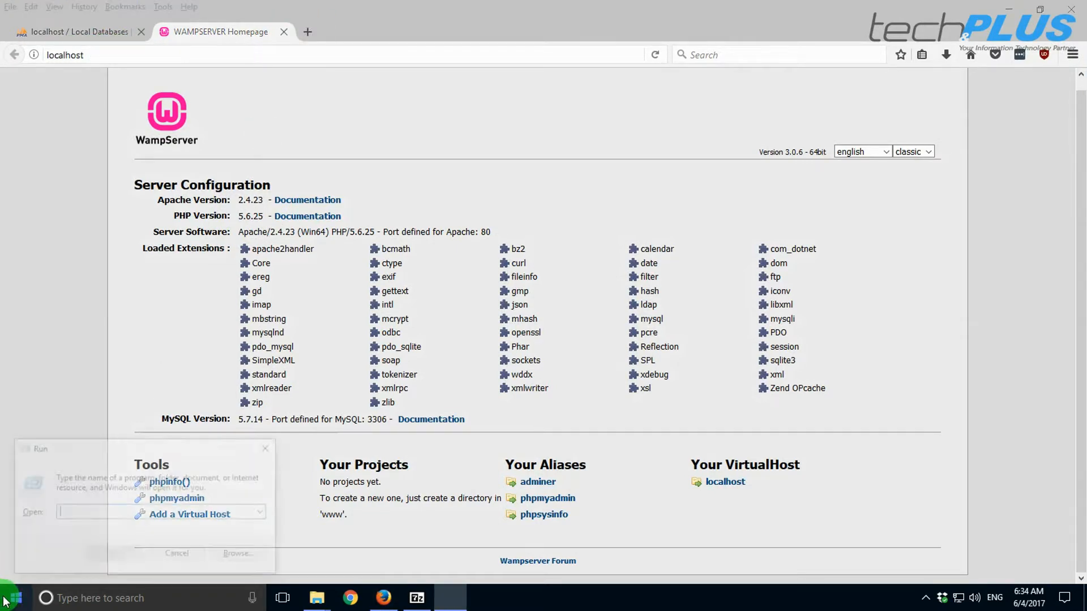
type("cmd")
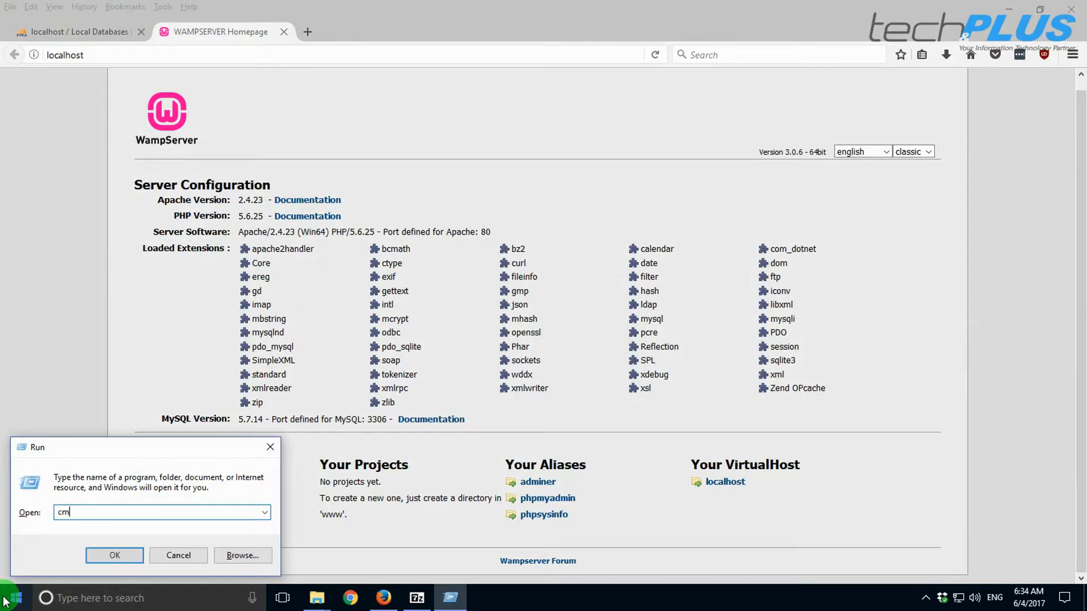
key("Return")
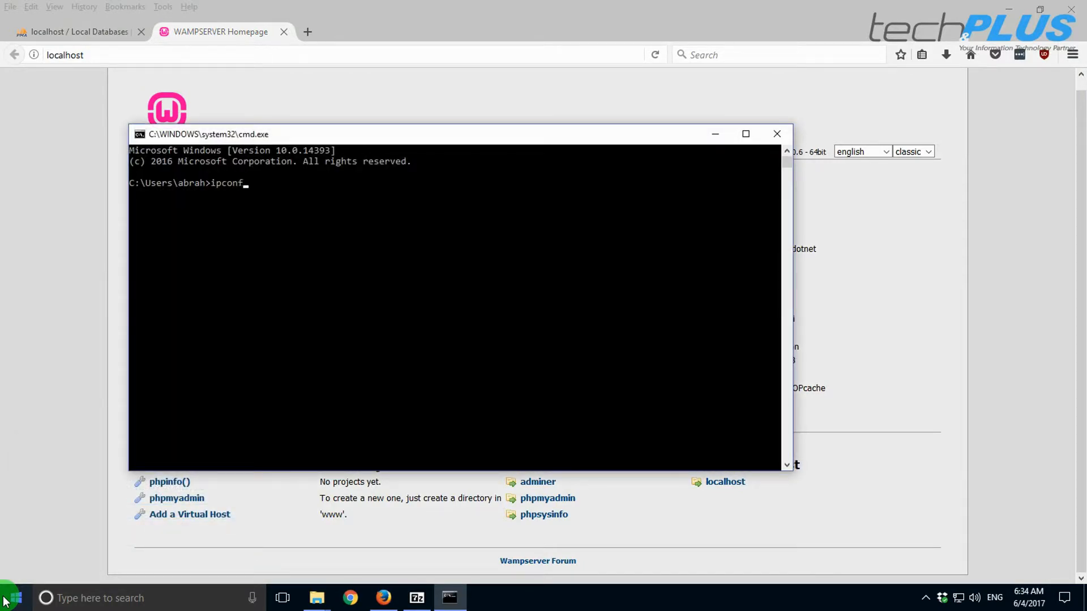
type("ipconfig")
key("Return")
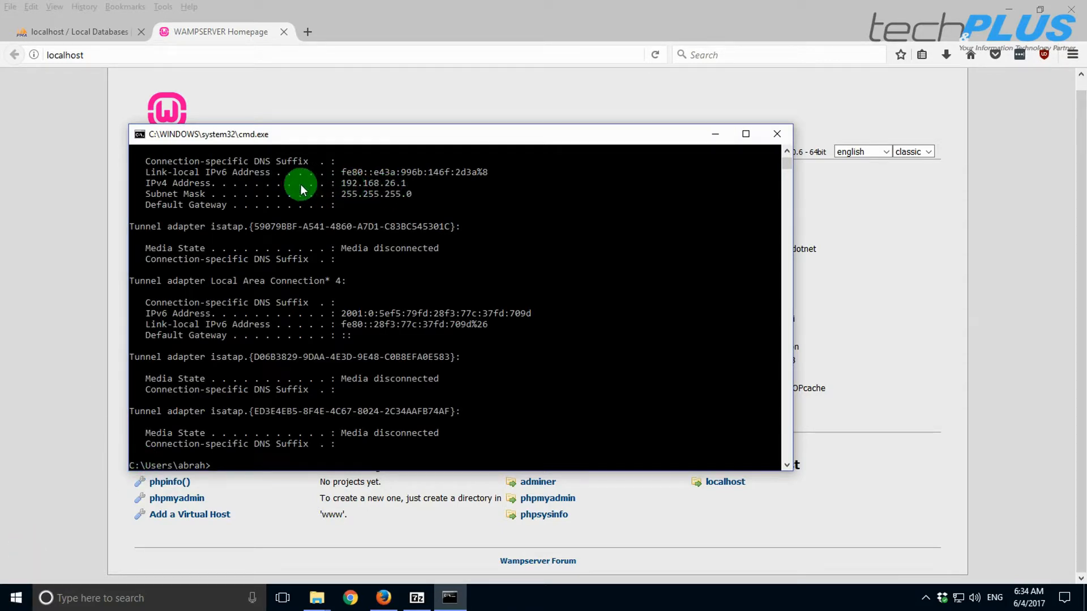
scroll(349, 186, "up", 6)
scroll(357, 206, "up", 3)
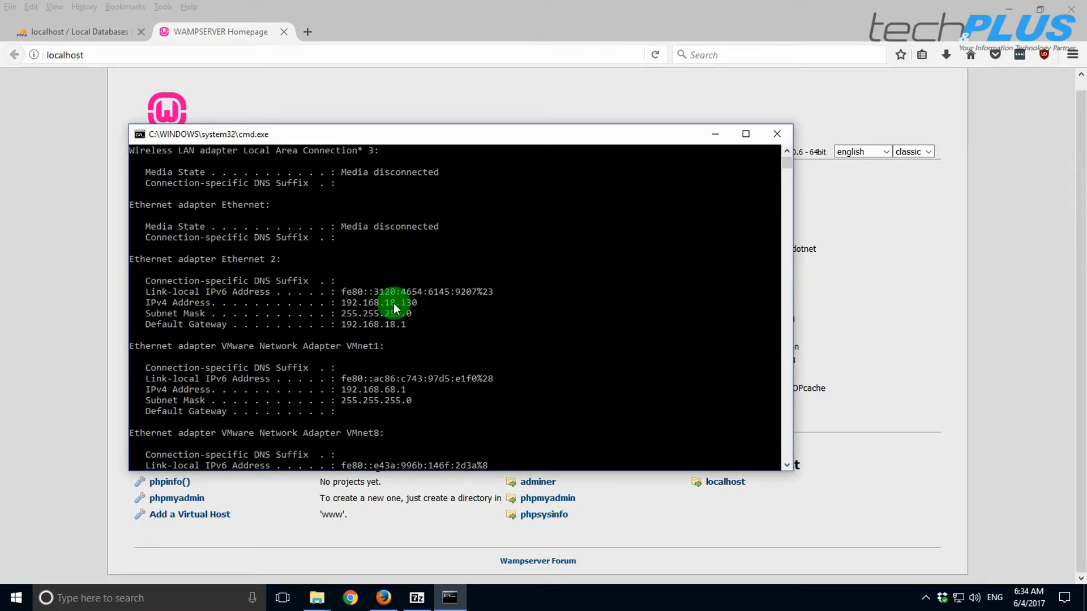
left_click(258, 52)
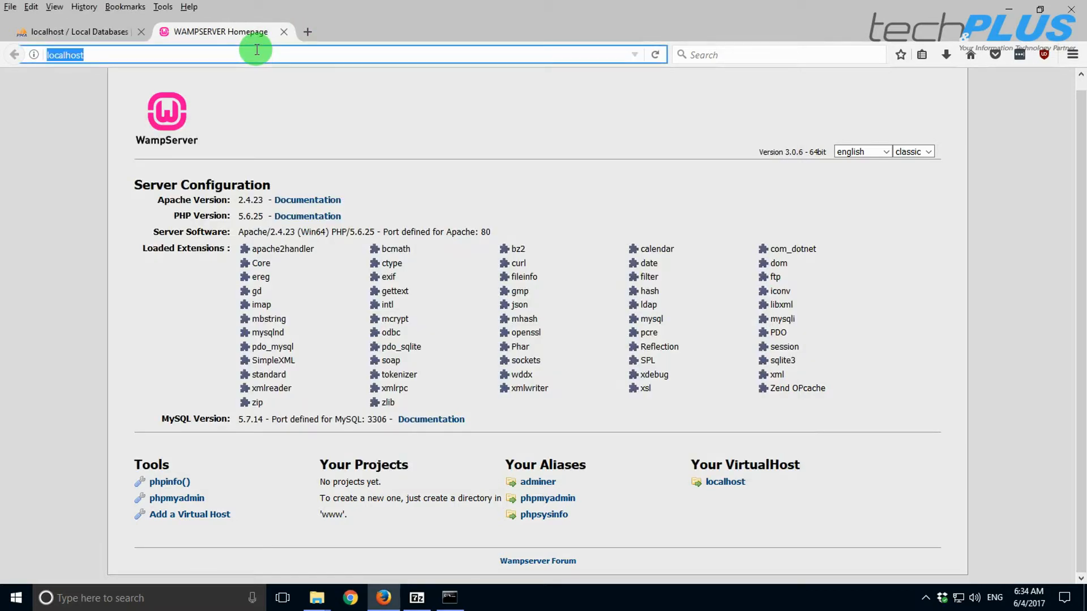
- Load the WampServer homepage at 192.168.18.130 in a new tab and compare it with localhost
left_click(306, 34)
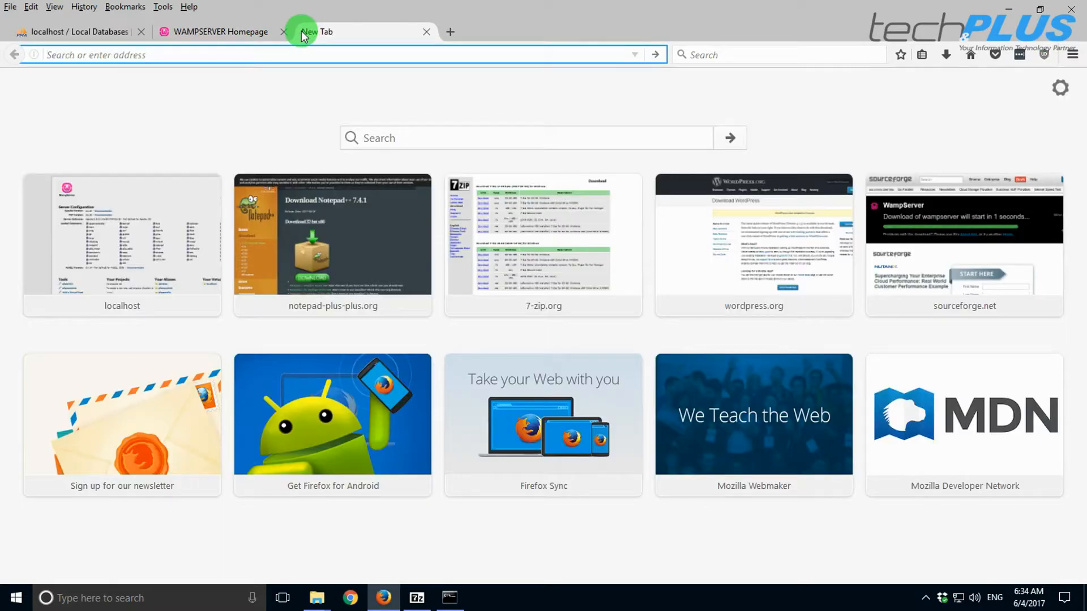
left_click(426, 31)
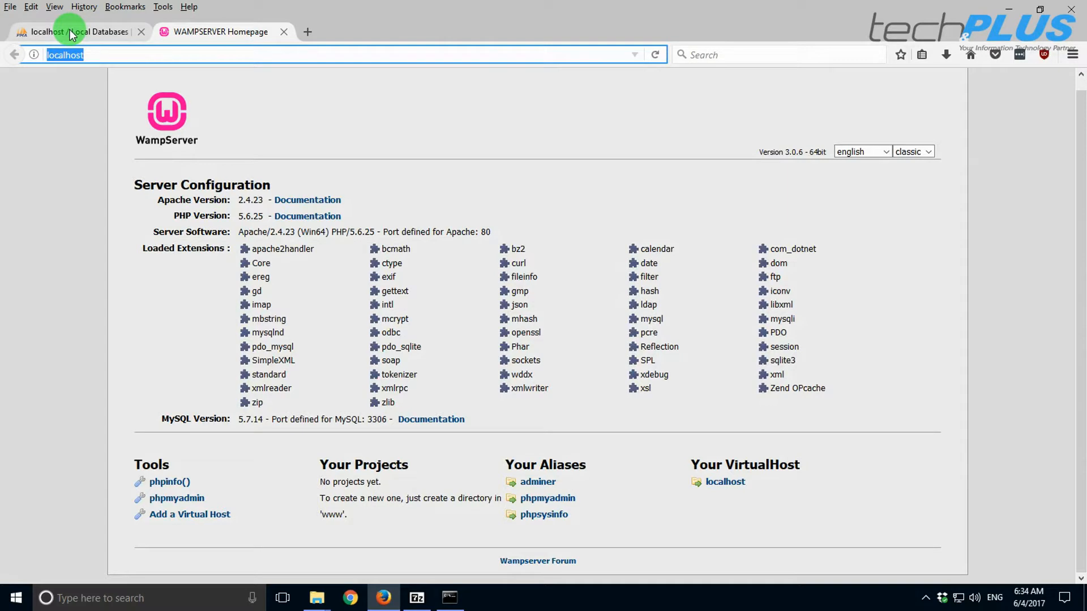
left_click(308, 33)
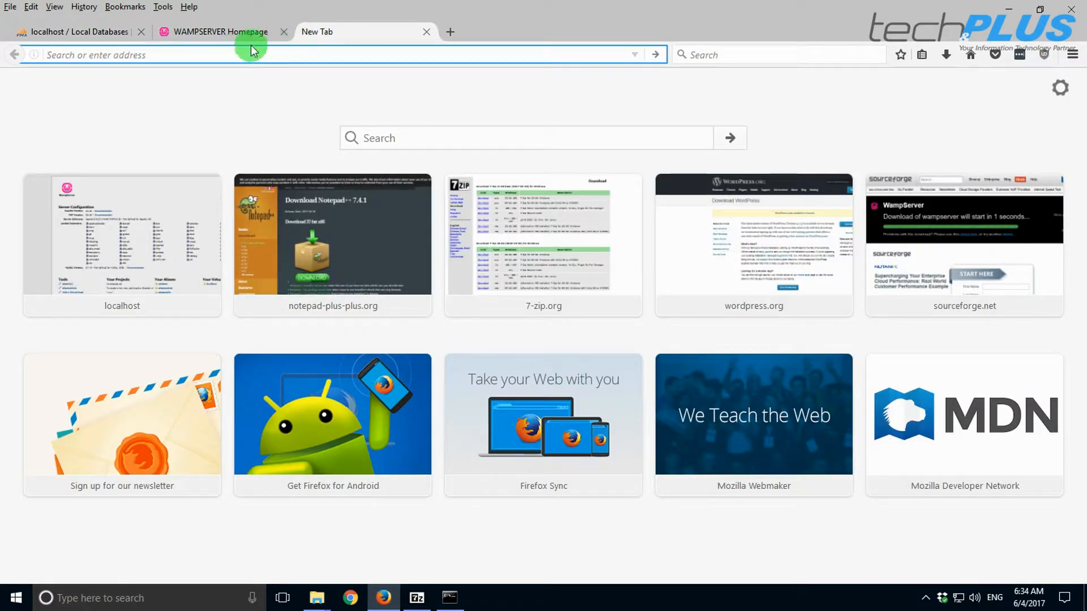
type("192.16")
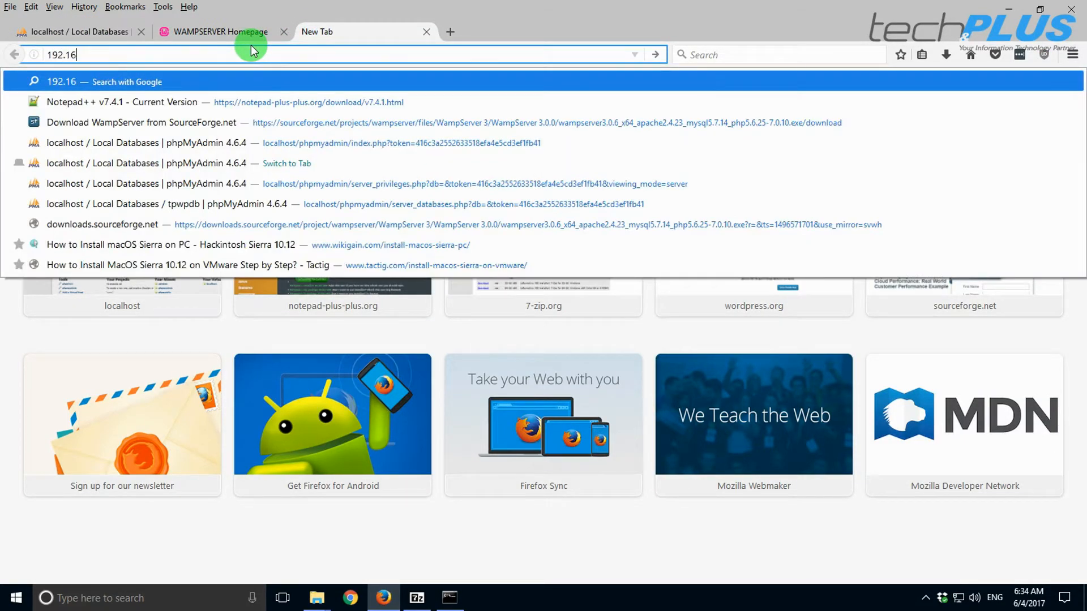
type("8.1")
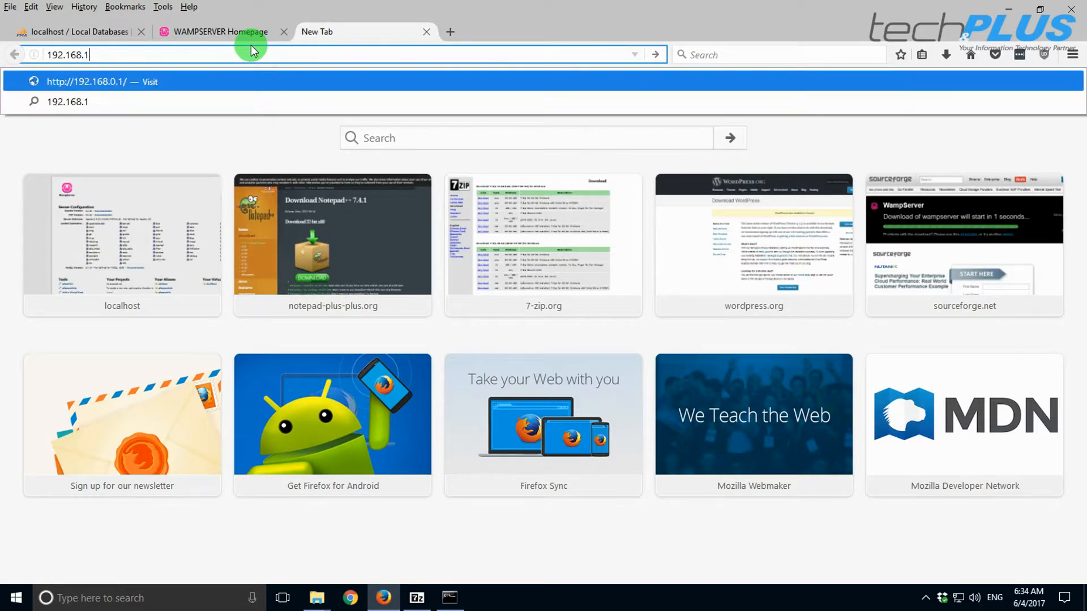
type("8.130")
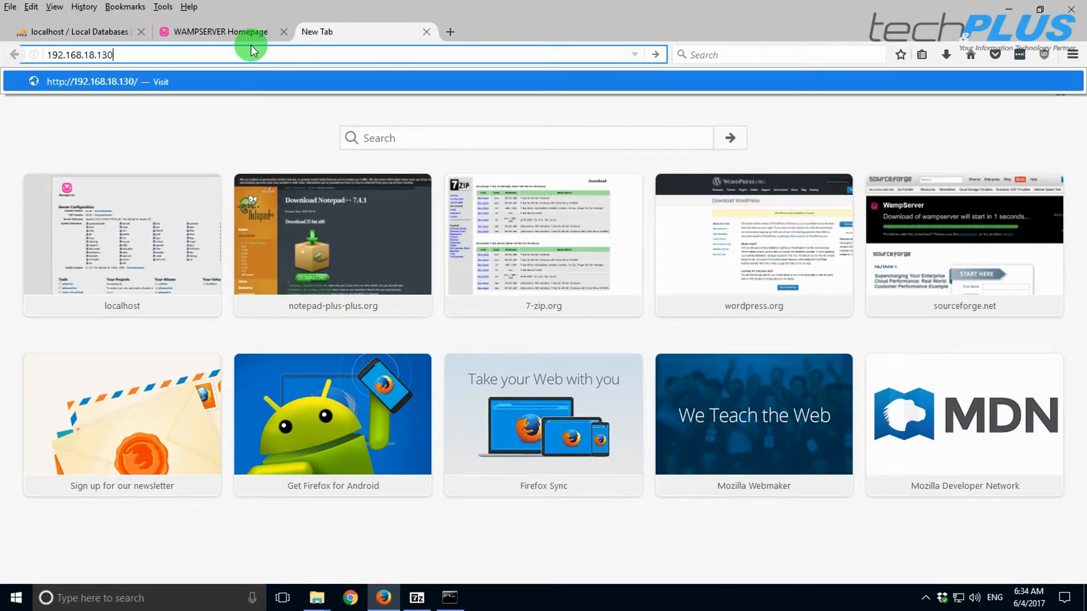
key("Return")
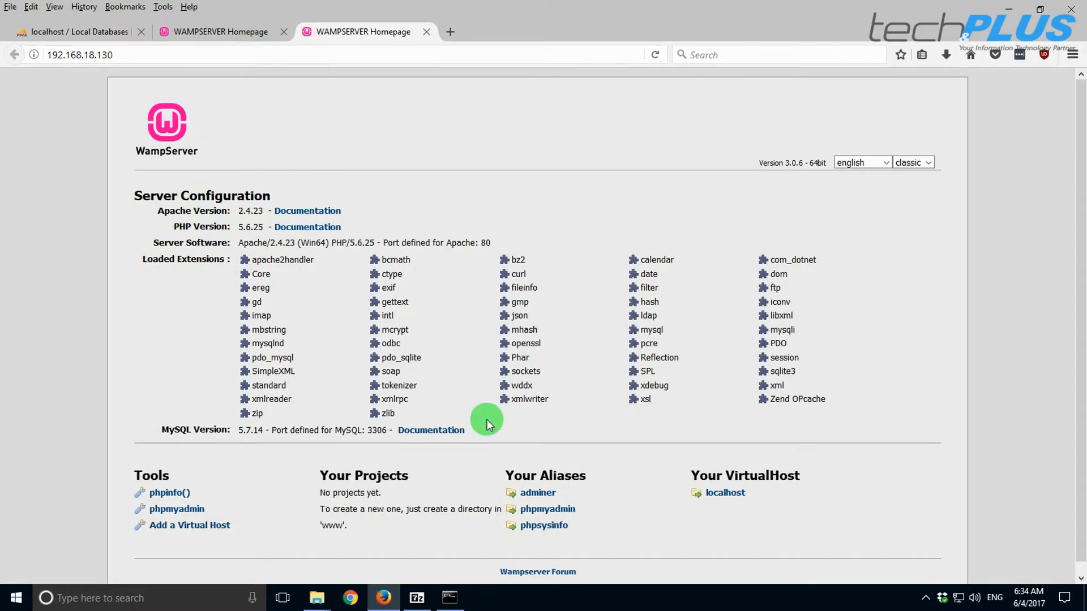
left_click(212, 28)
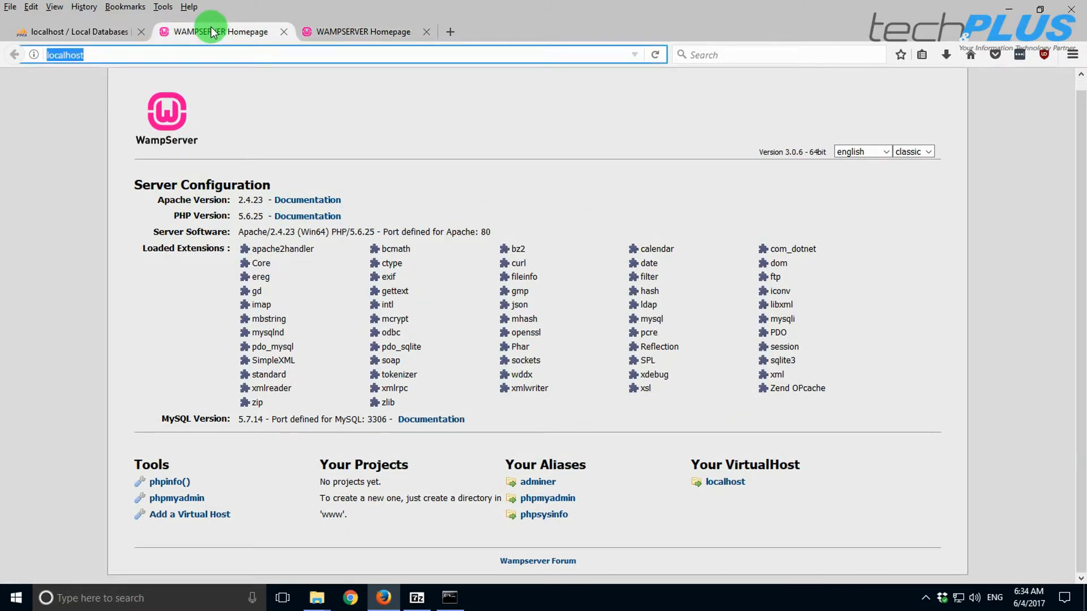
left_click(371, 29)
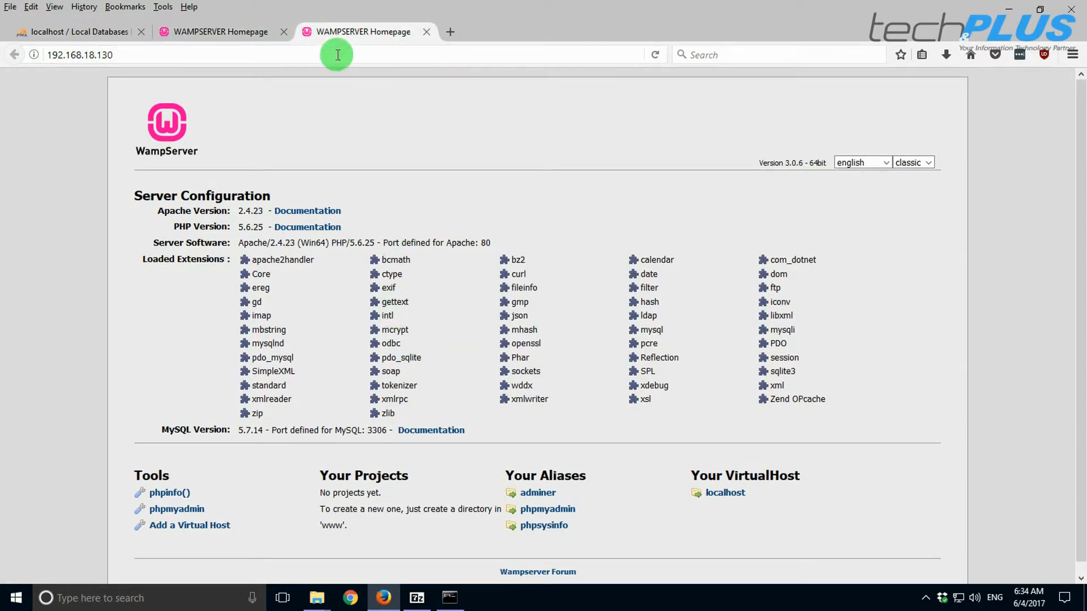
left_click(1009, 9)
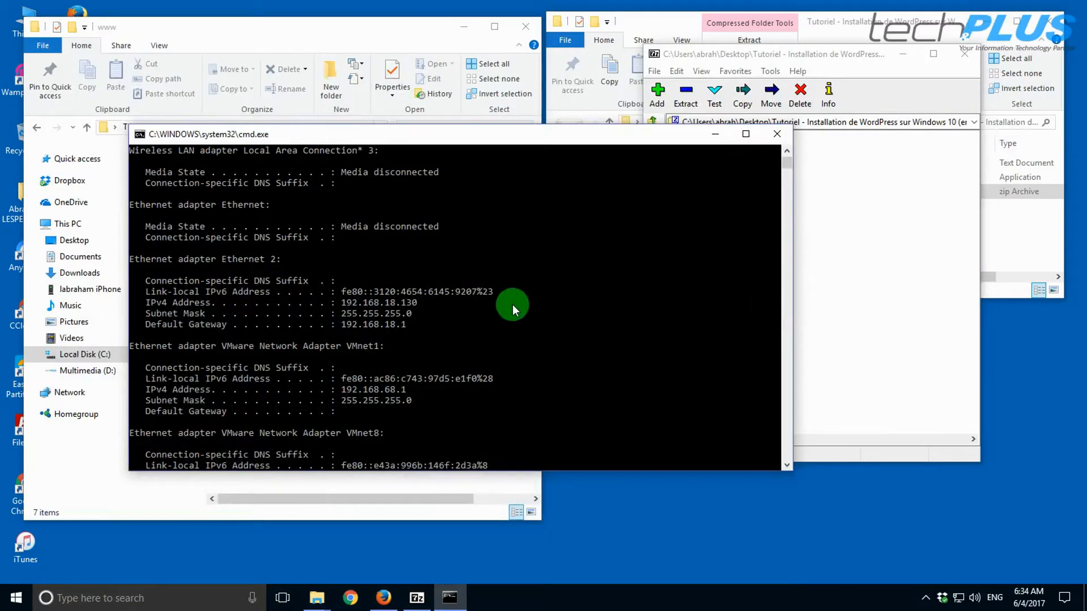
- Copy the wordpress folder from 7-Zip into C:\wamp64\www, then close cmd and 7-Zip
left_click(776, 133)
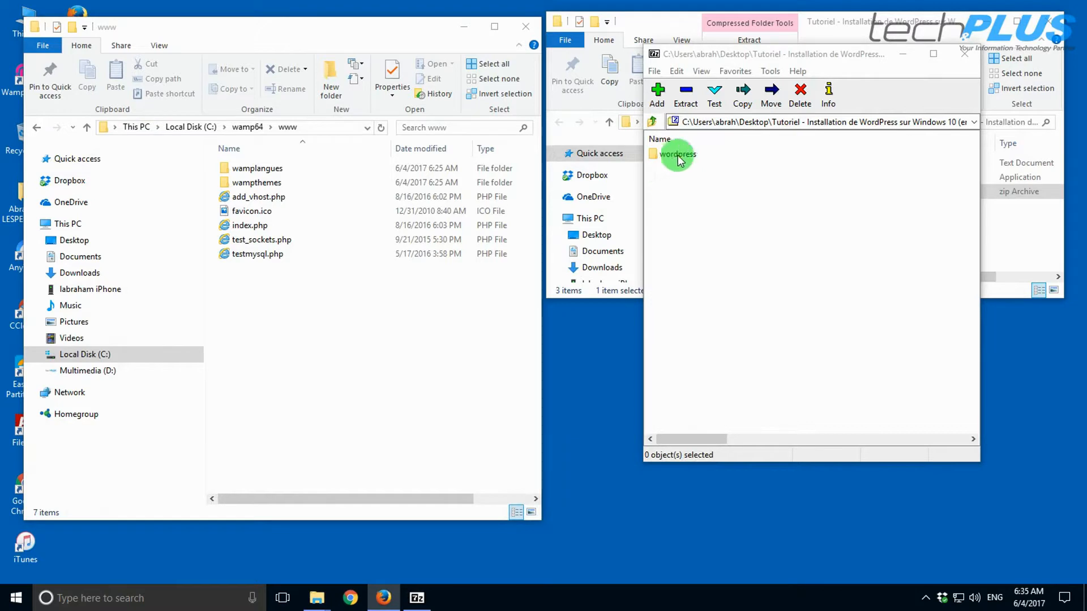
left_click_drag(682, 158, 277, 313)
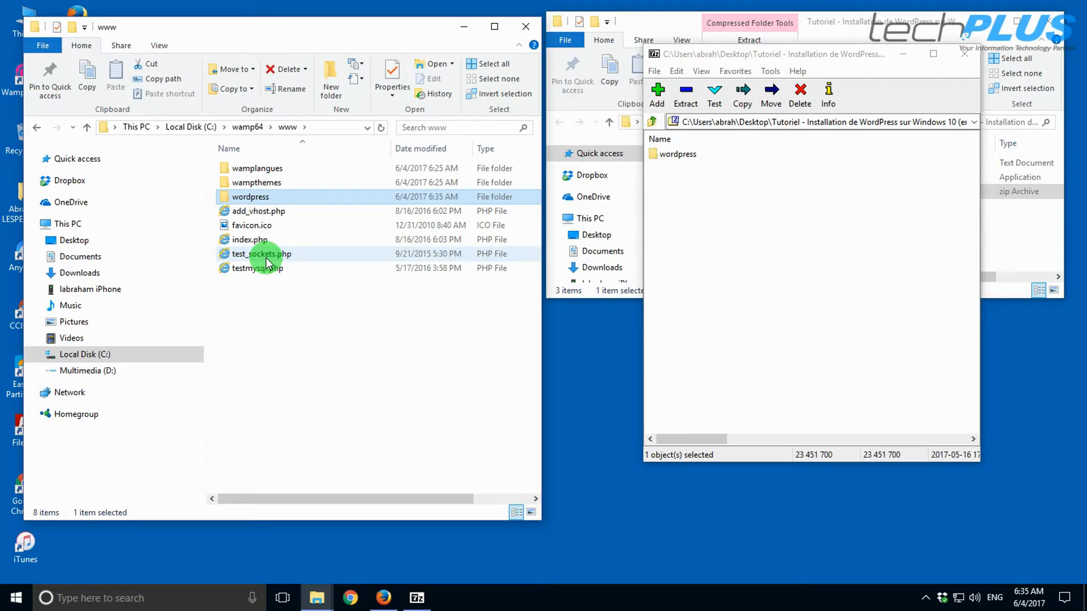
left_click(966, 57)
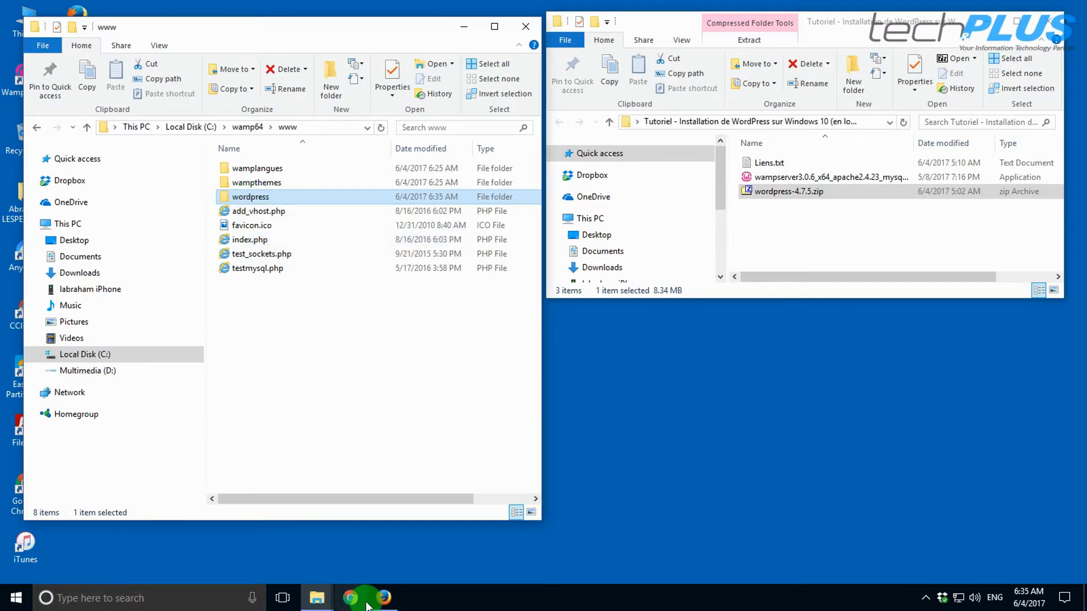
- Append /wordpress to the 192.168.18.130 address in Firefox's third tab
left_click(384, 597)
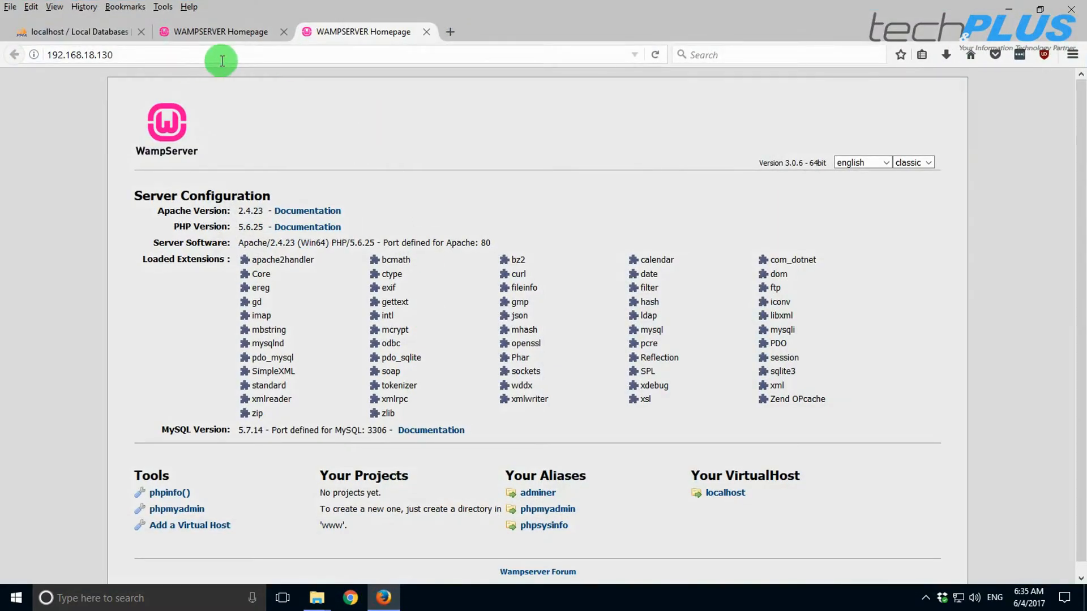
left_click(169, 54)
left_click(174, 54)
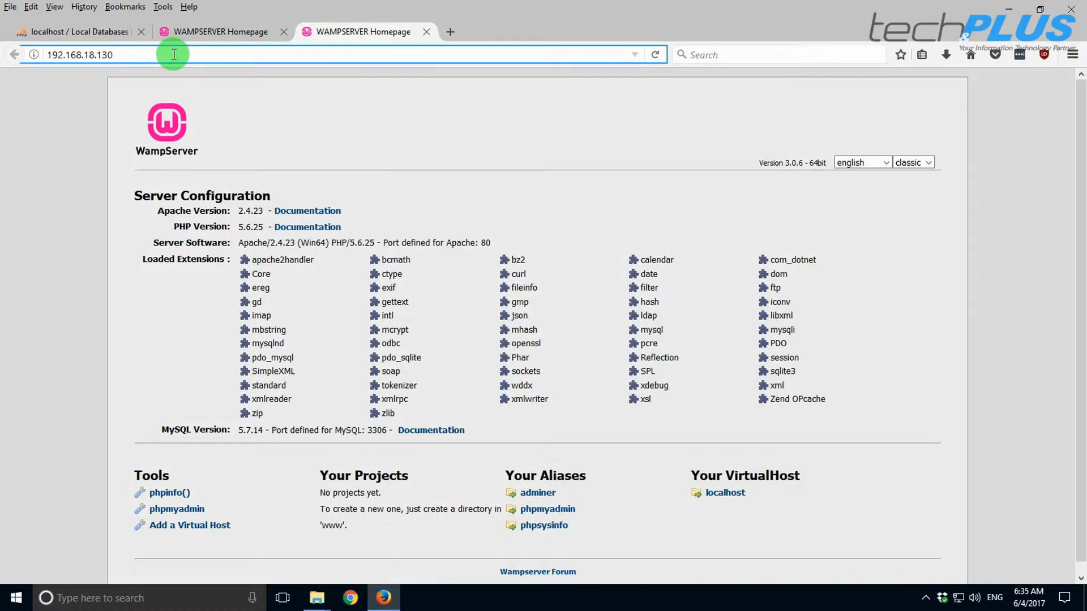
type("/wor")
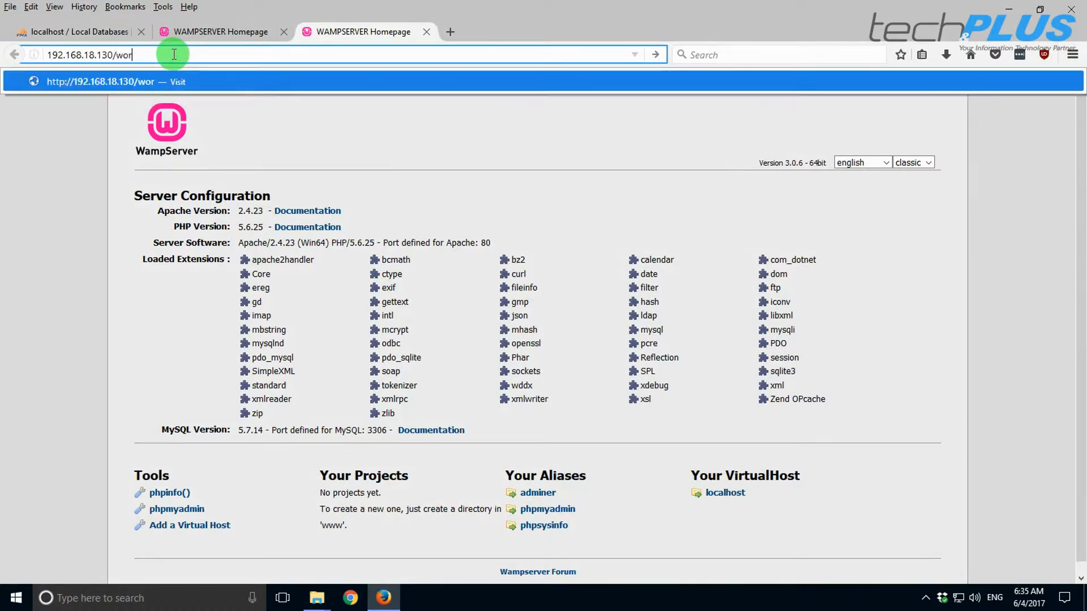
type("dpress")
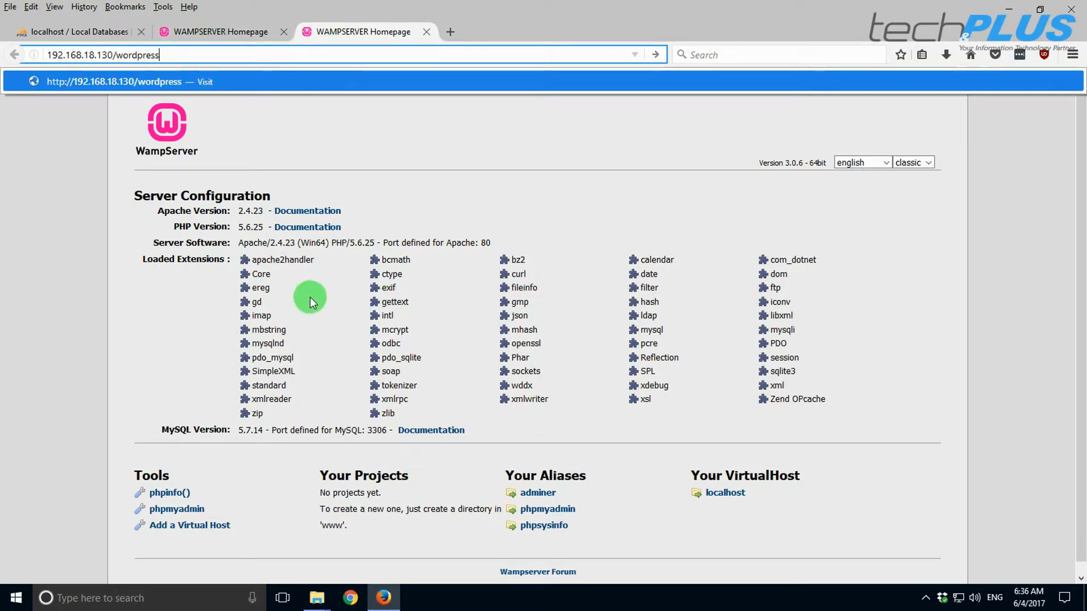
left_click(314, 600)
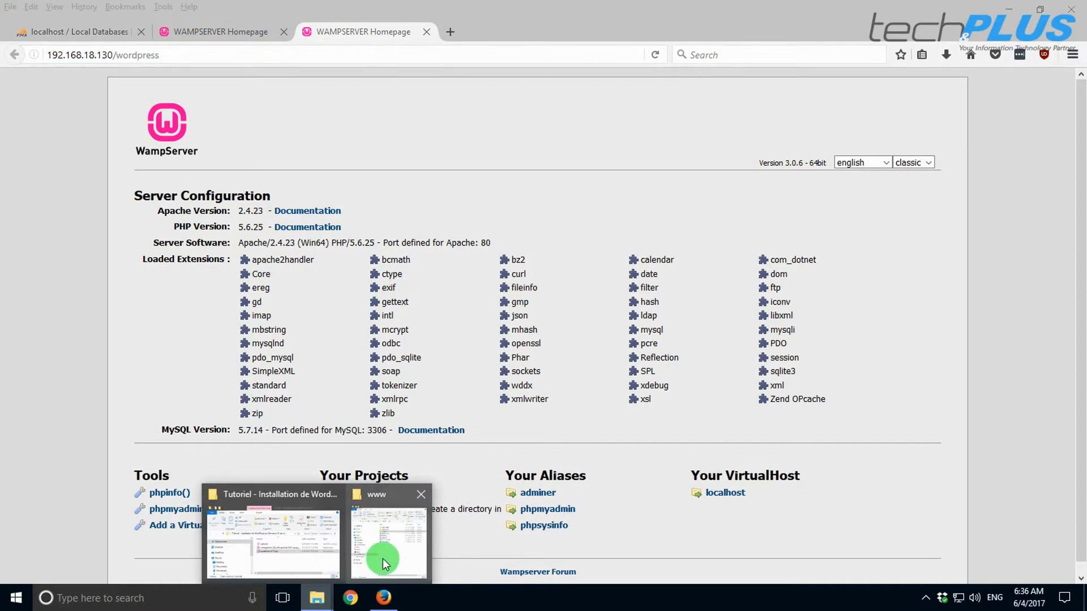
- Open the wordpress folder inside www and select wp-config-sample.php
left_click(376, 509)
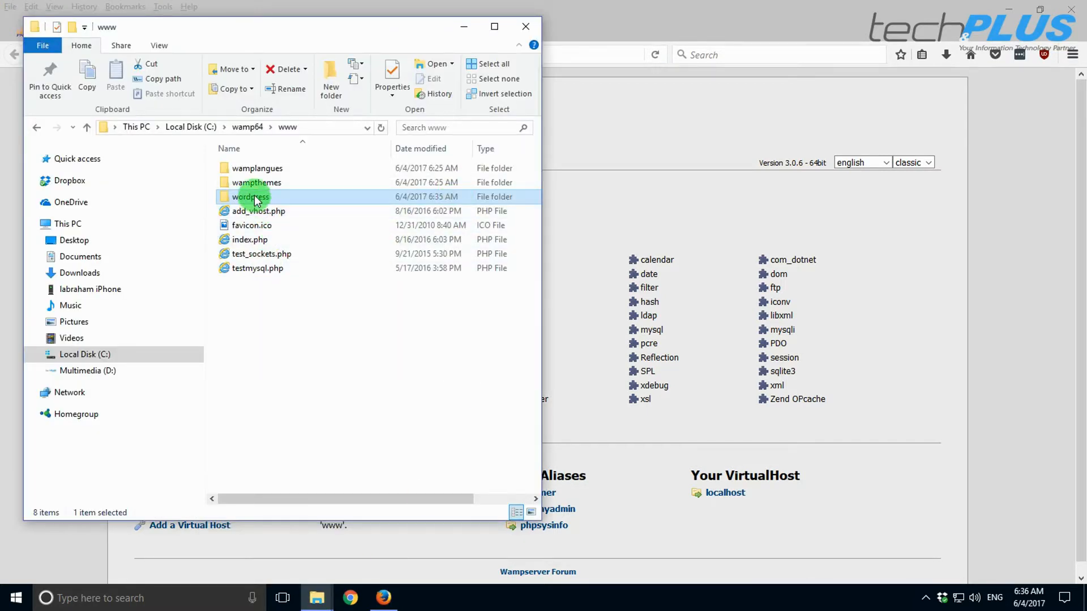
double_click(253, 198)
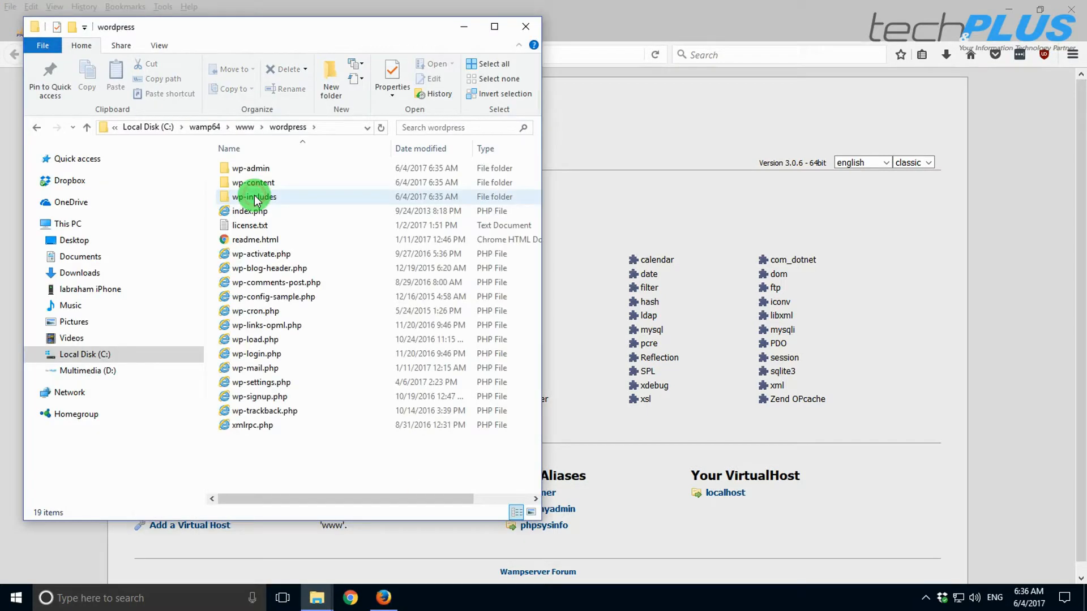
left_click(248, 299)
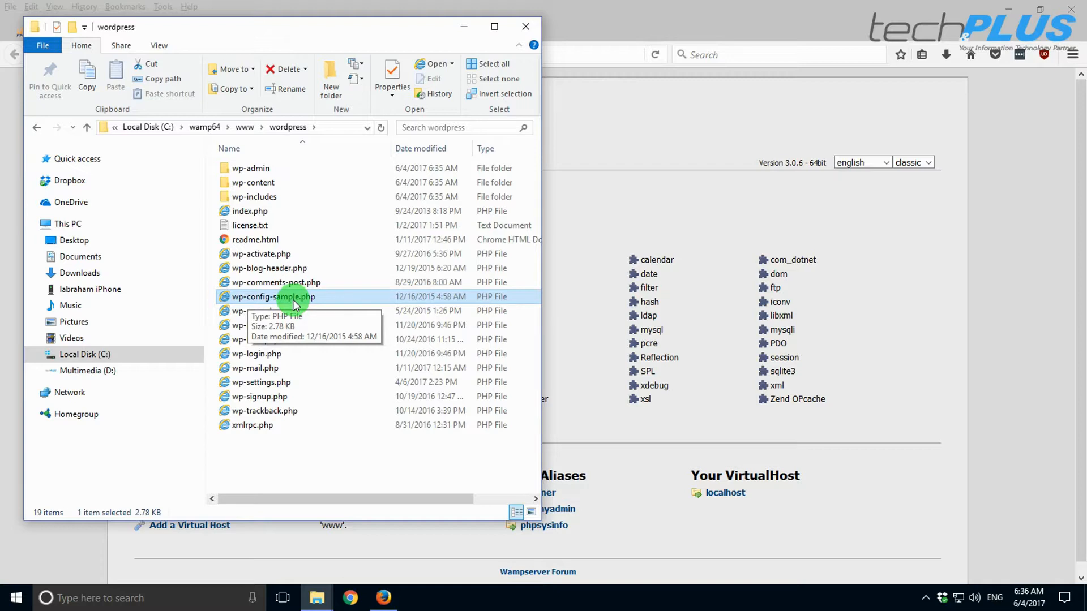
- Open wp-config-sample.php with Edit with Notepad++ after dismissing the Open with app chooser
right_click(261, 302)
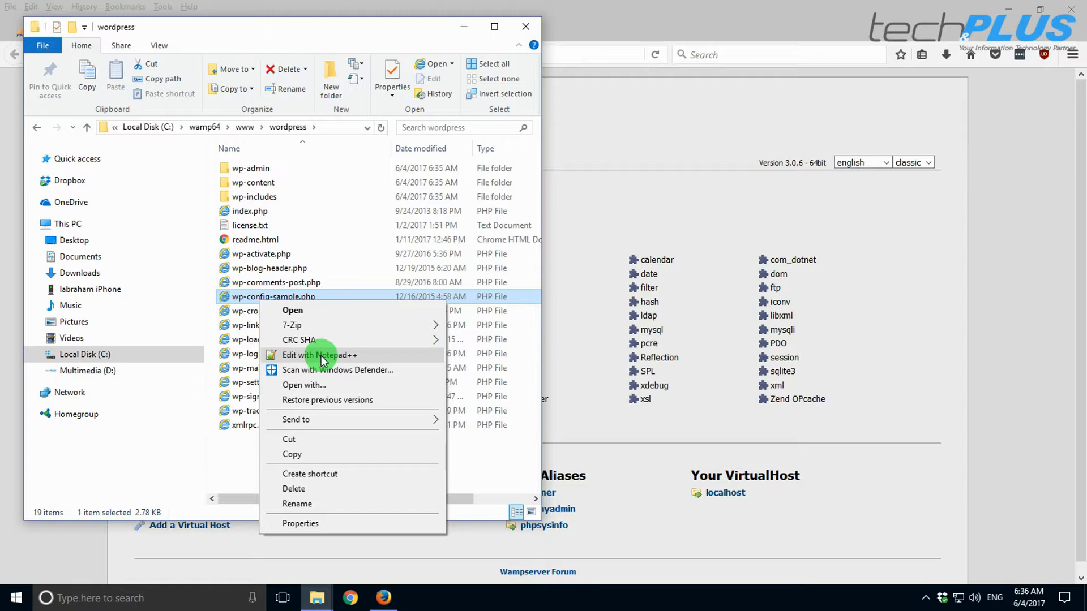
left_click(309, 386)
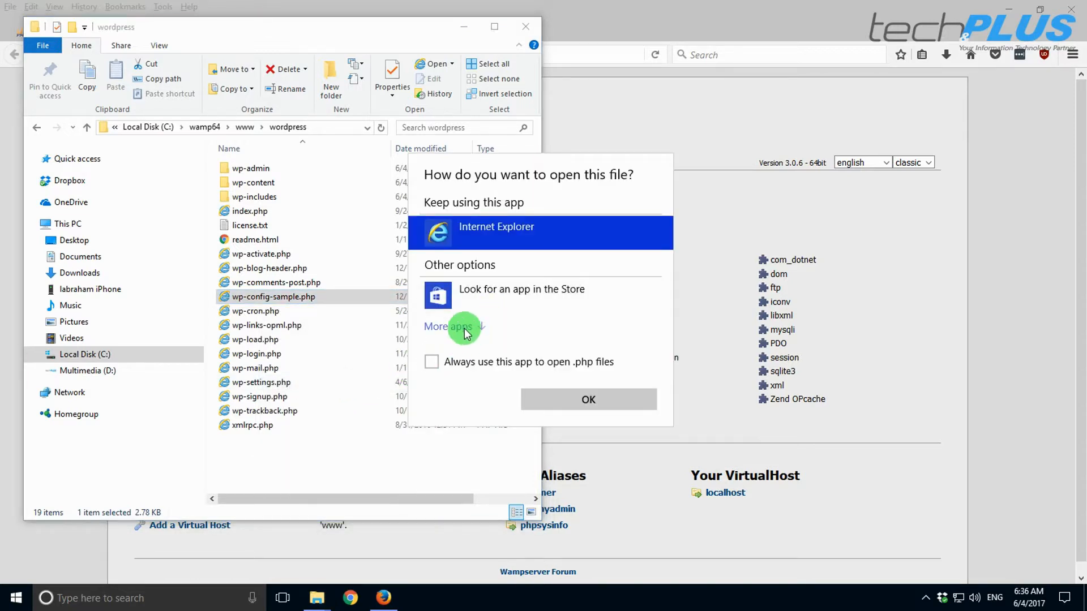
left_click(462, 327)
scroll(476, 340, "down", 3)
left_click(480, 264)
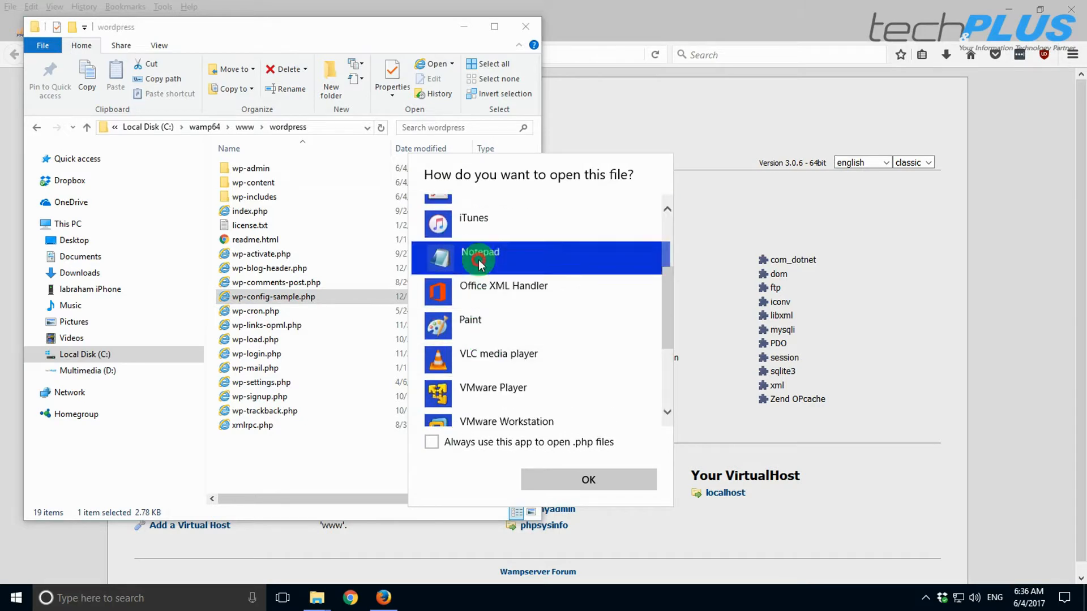
left_click(784, 223)
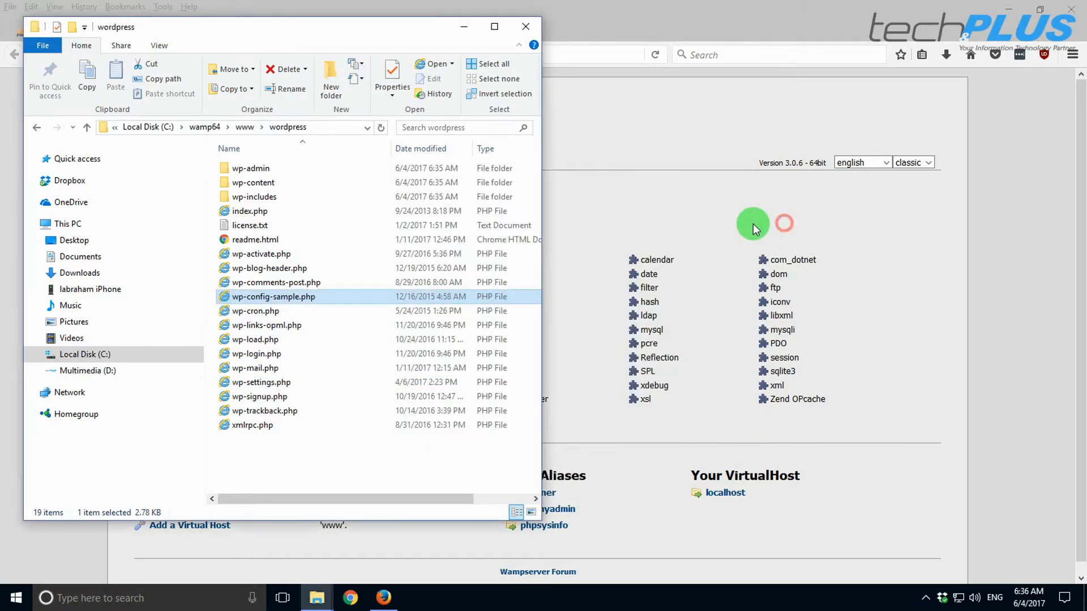
right_click(278, 298)
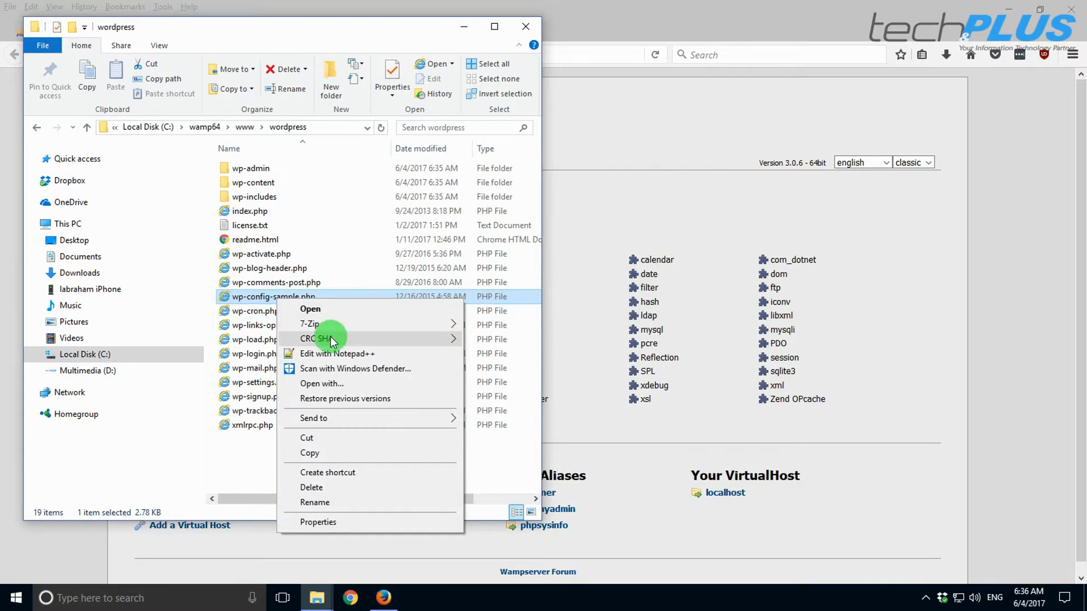
left_click(336, 354)
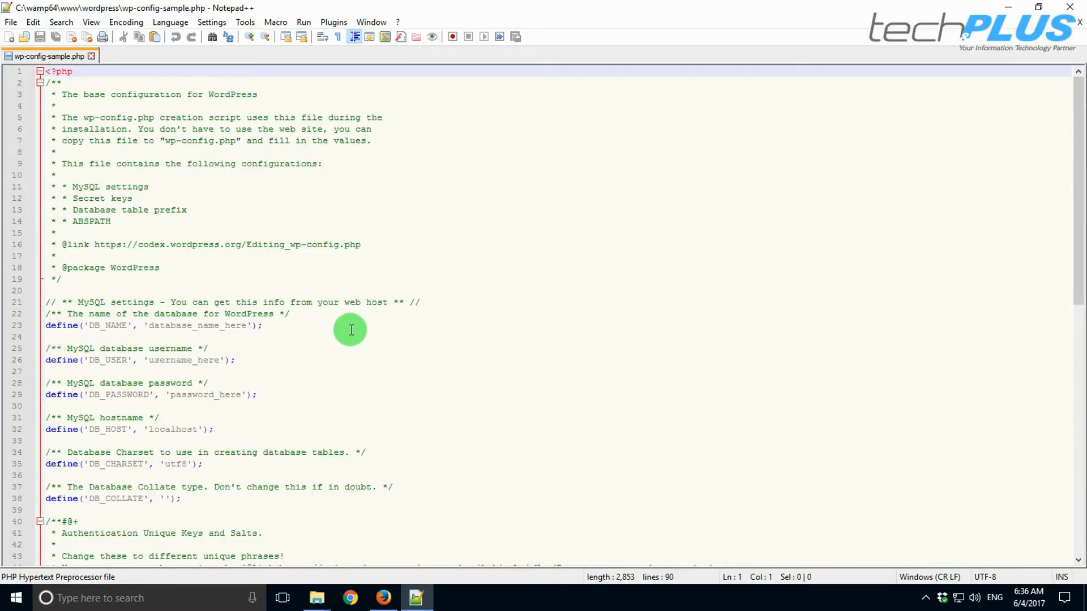
- Set DB_NAME to 'tpwpdb' and enter the database user name and password on lines 23–29
scroll(147, 279, "down", 3)
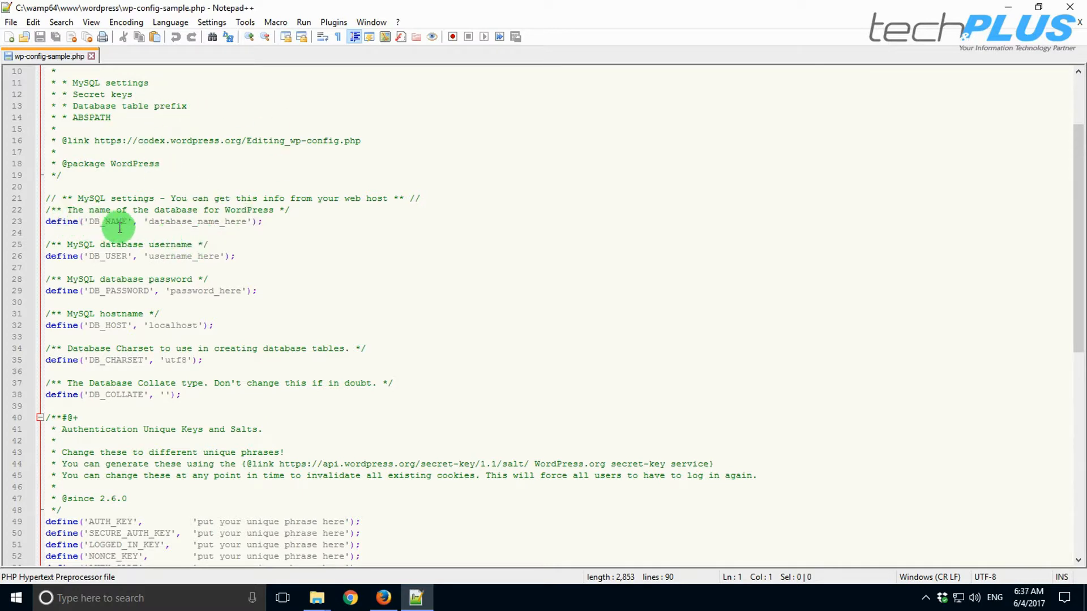
left_click_drag(149, 222, 249, 222)
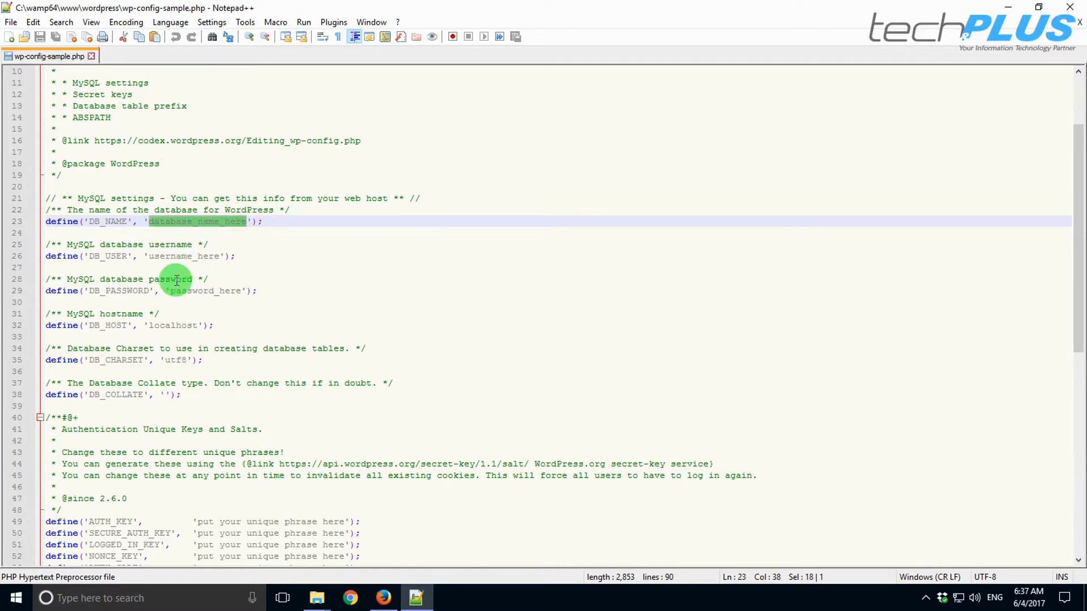
type("tpwp")
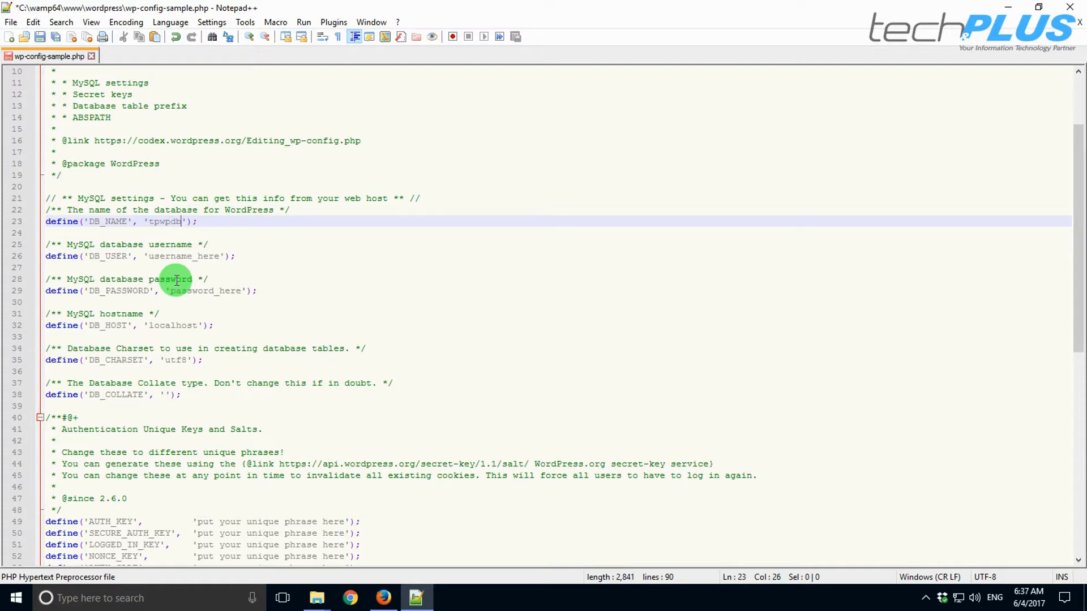
left_click_drag(149, 256, 217, 256)
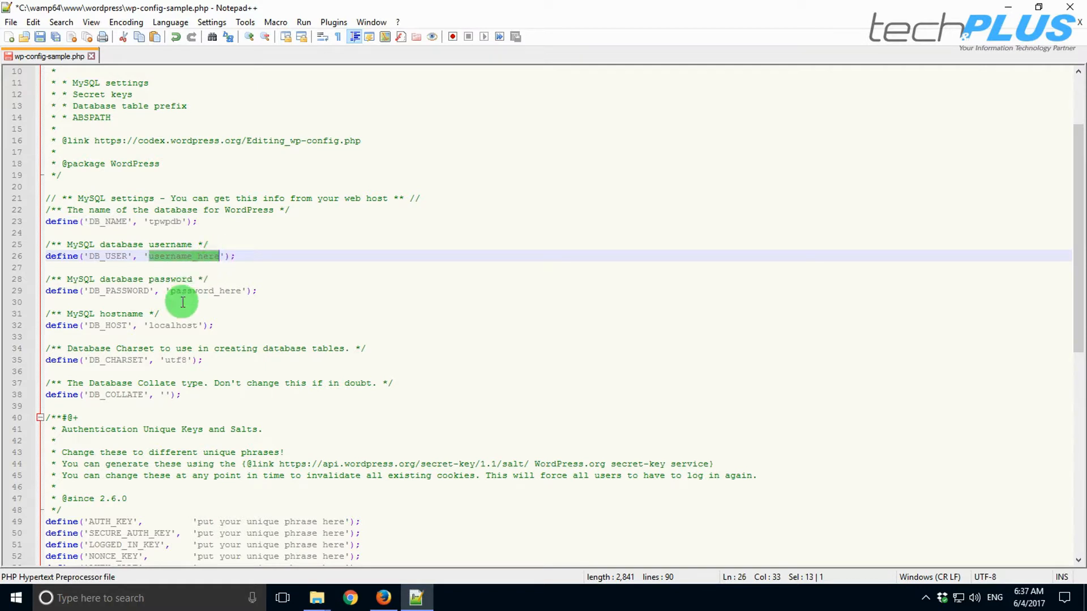
type("tp")
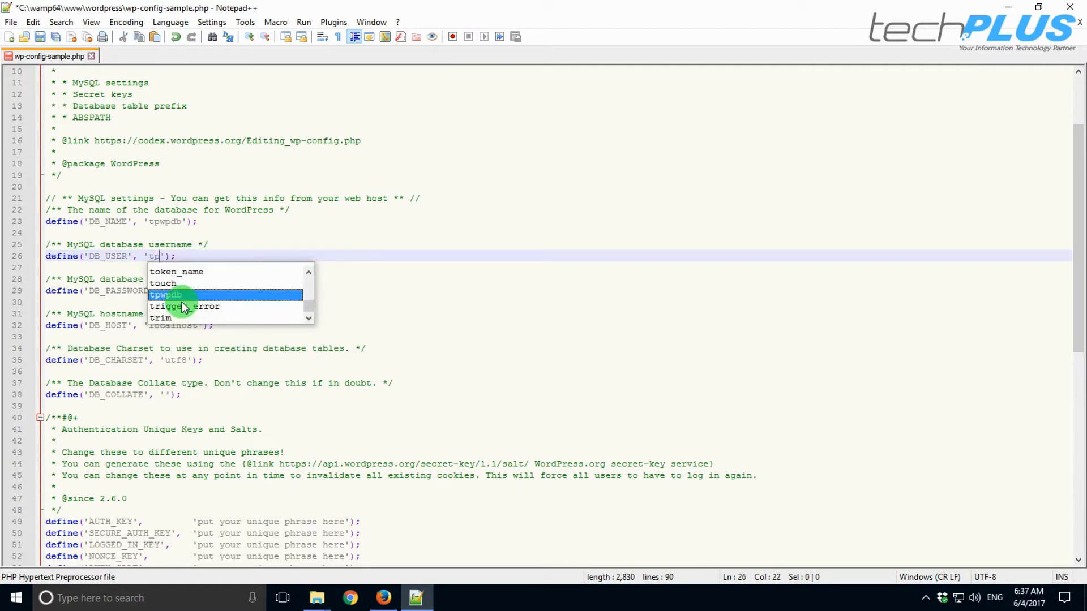
type("user")
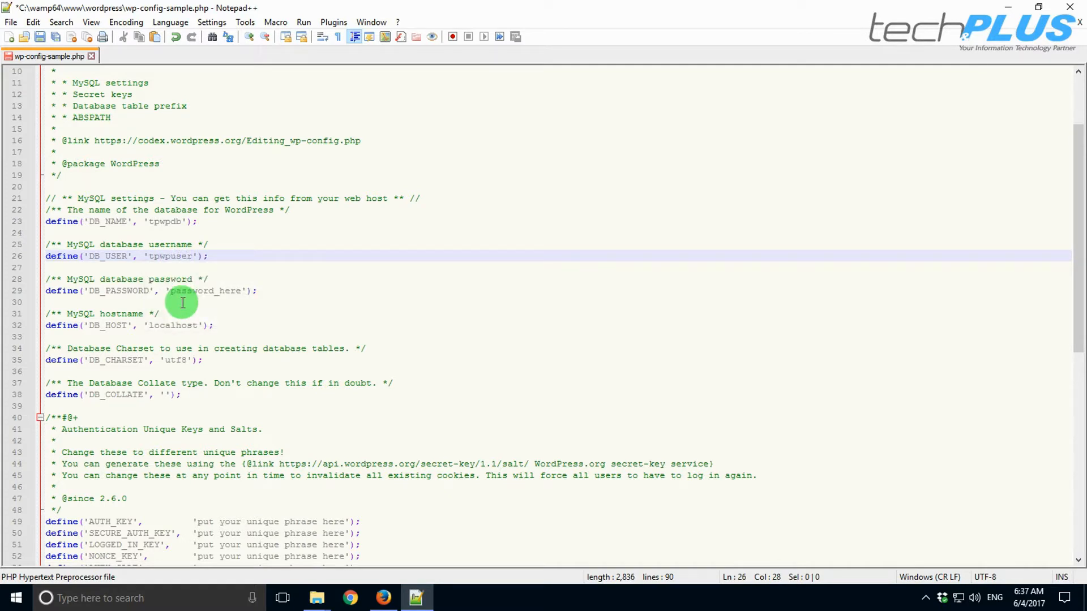
left_click_drag(171, 290, 239, 291)
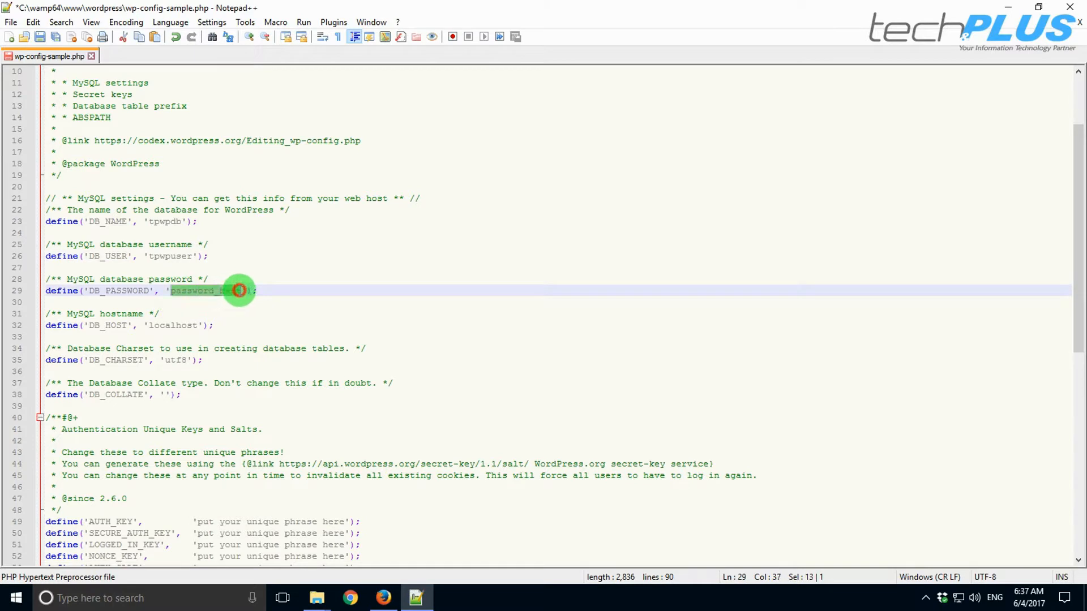
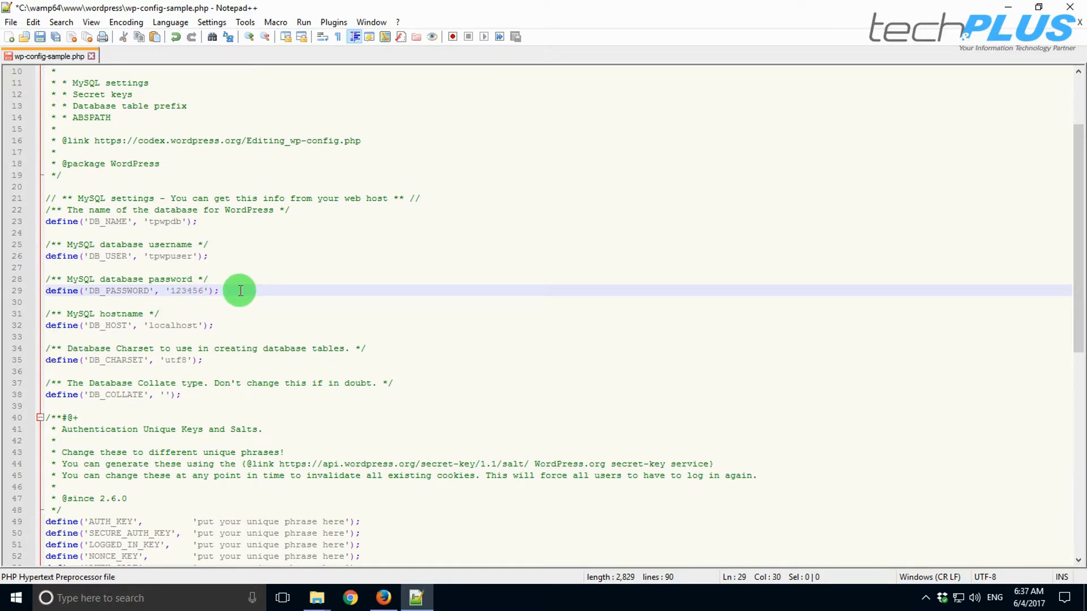
scroll(240, 291, "down", 6)
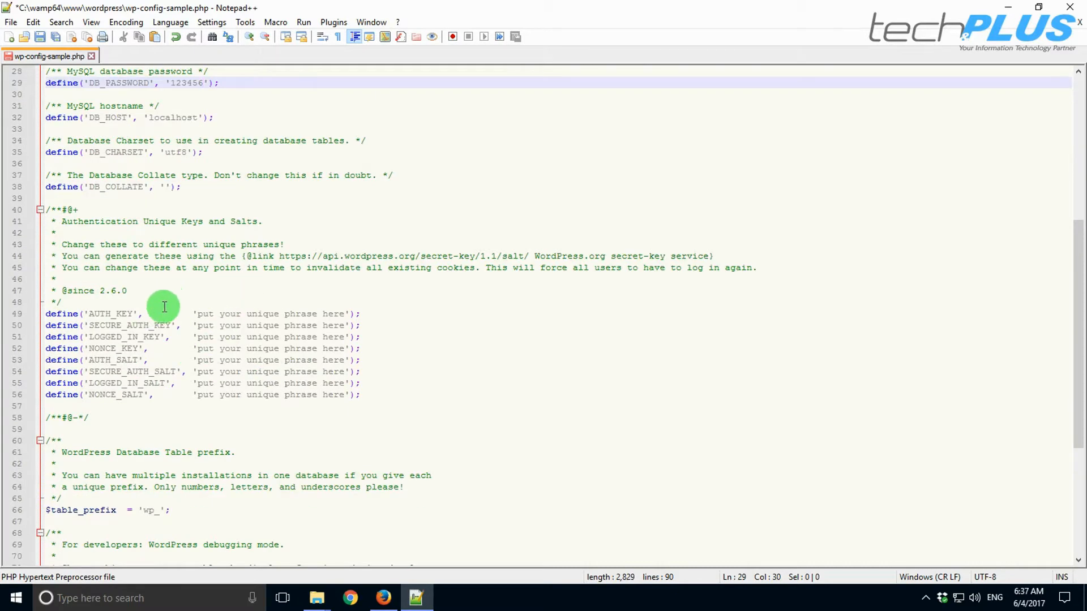
left_click_drag(200, 313, 343, 316)
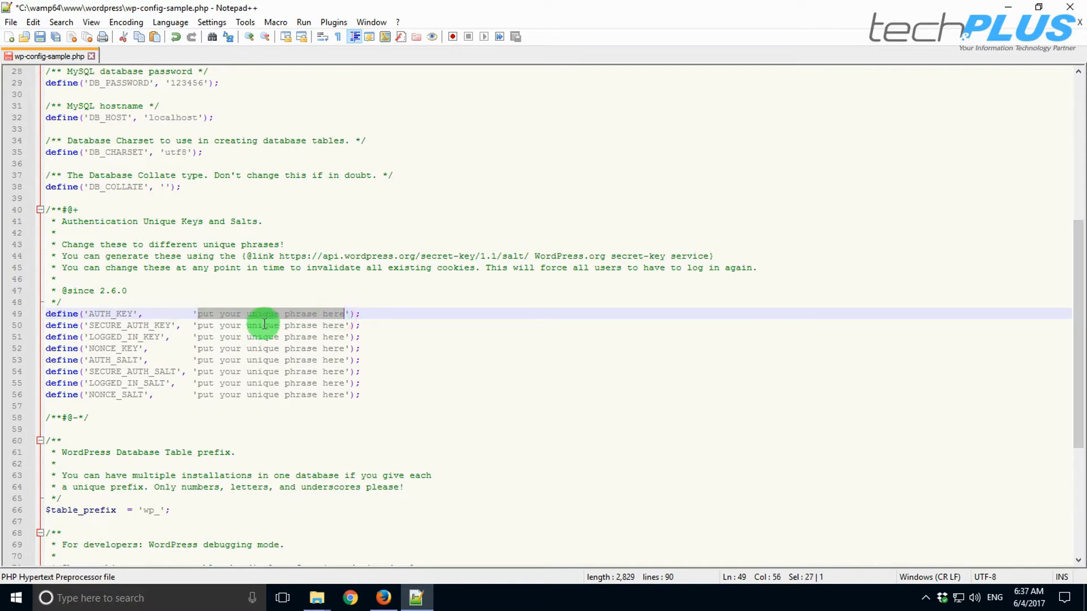
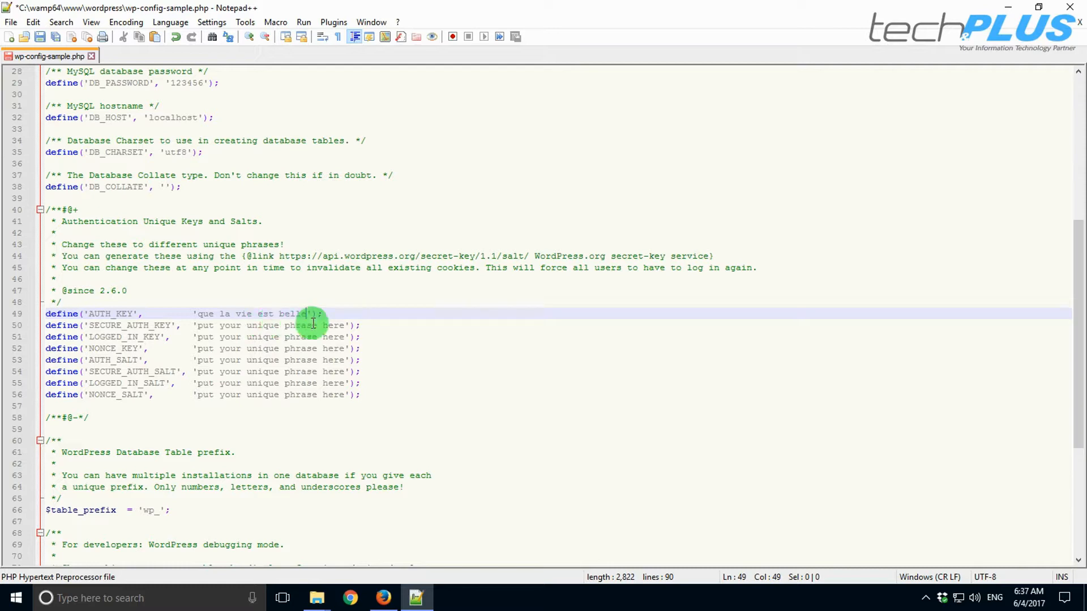
left_click_drag(306, 313, 343, 327)
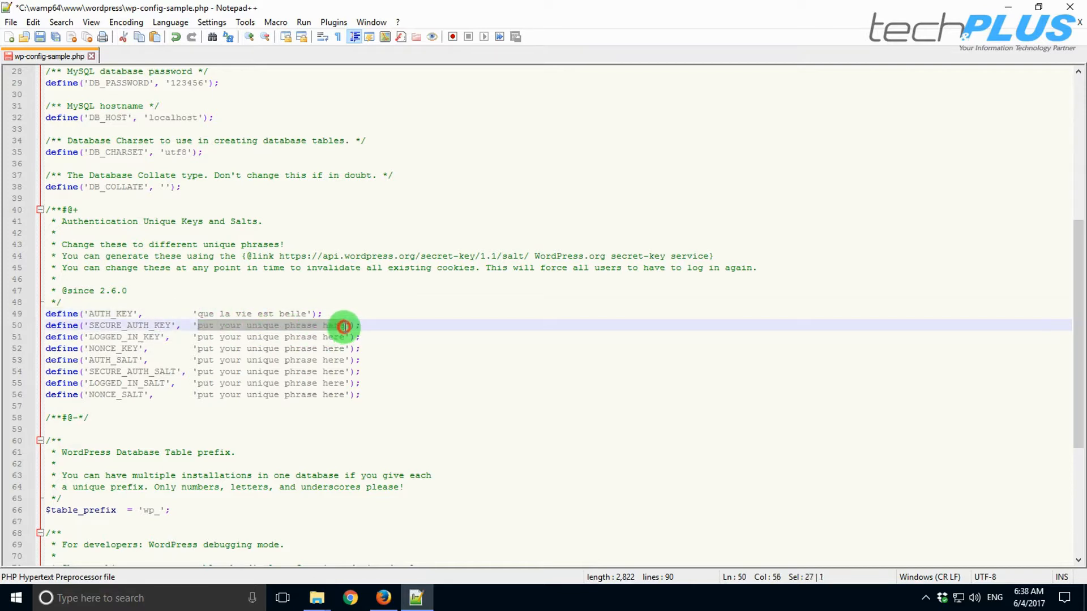
left_click_drag(198, 338, 339, 342)
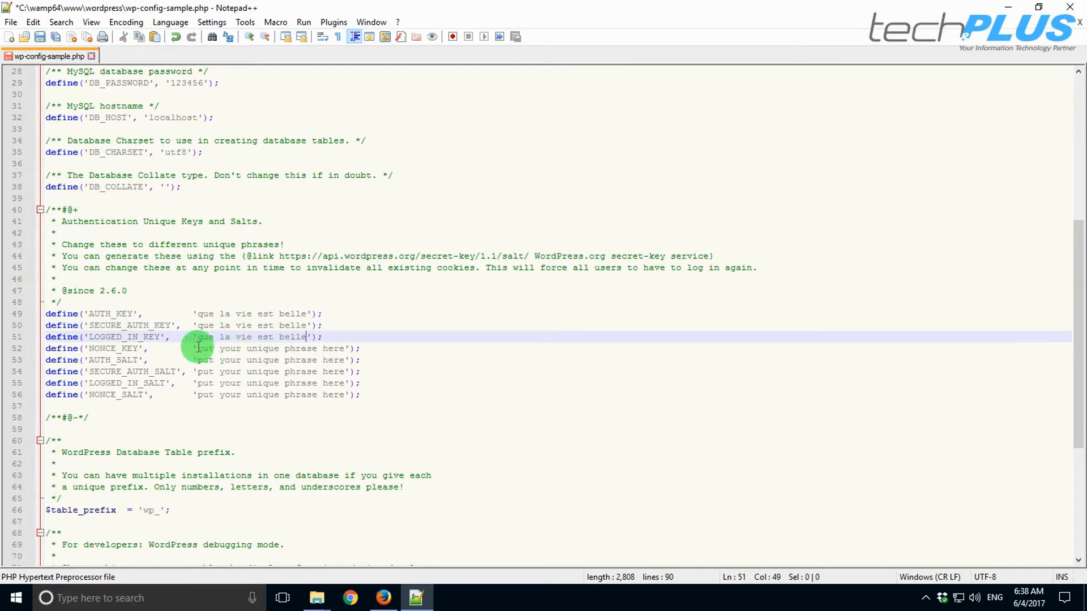
left_click_drag(198, 348, 338, 352)
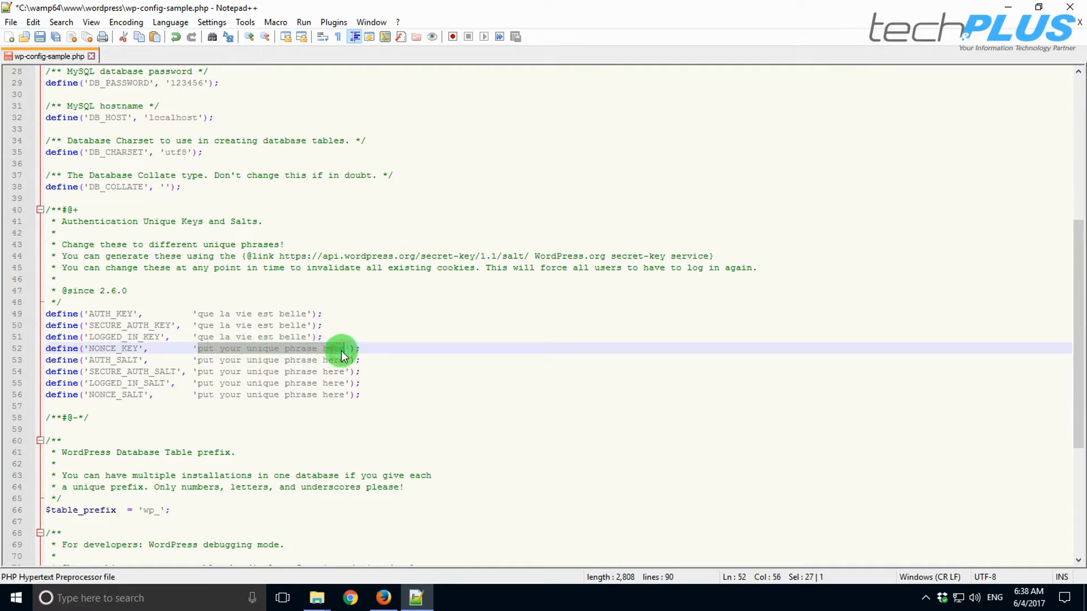
left_click_drag(201, 362, 338, 363)
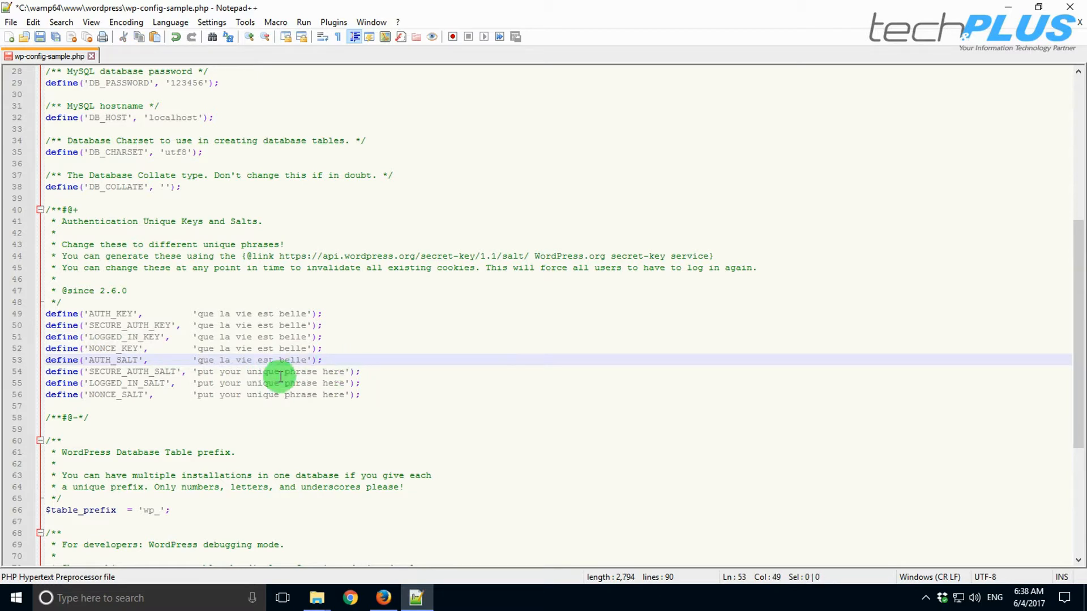
left_click_drag(198, 373, 339, 371)
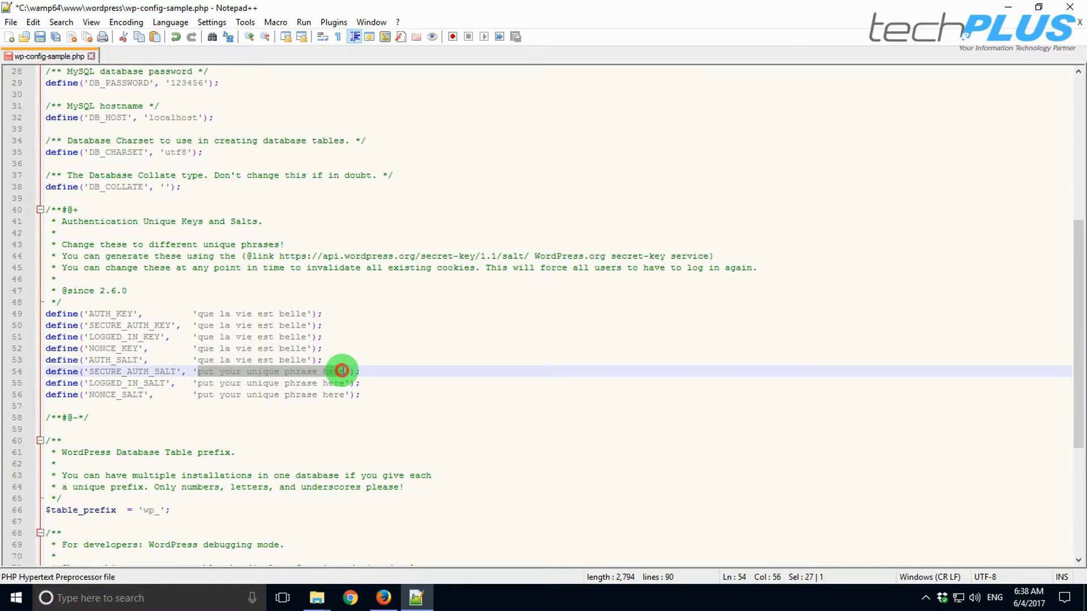
left_click_drag(199, 383, 338, 390)
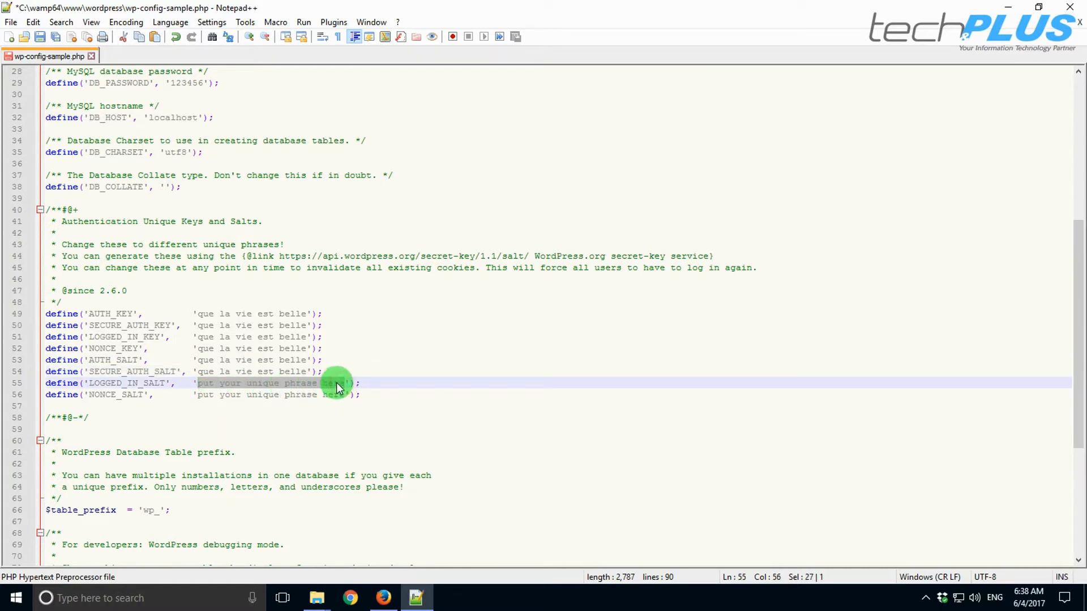
left_click_drag(198, 394, 341, 396)
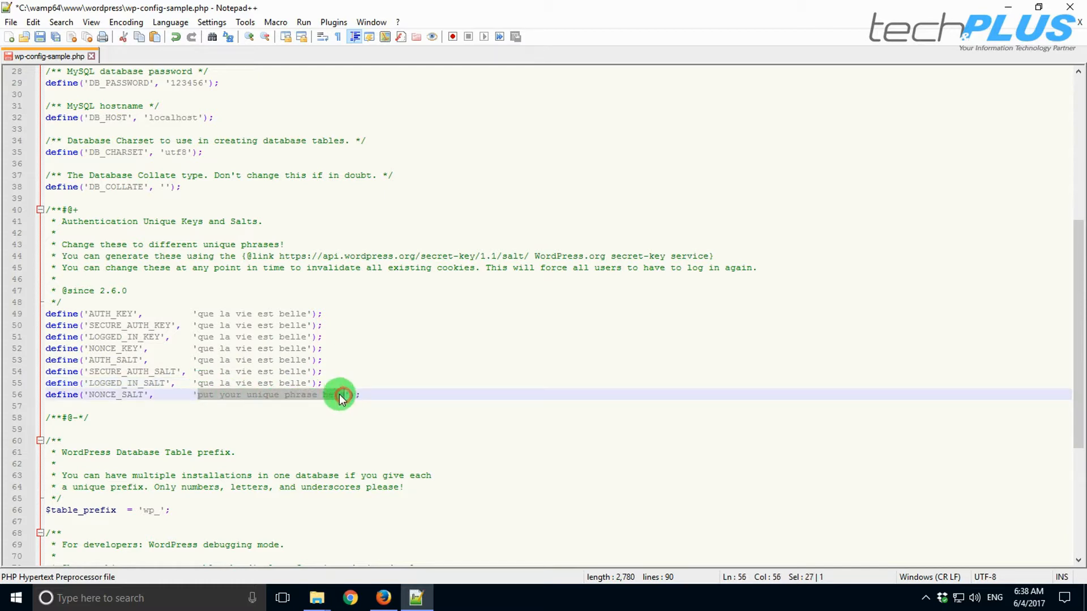
scroll(340, 394, "down", 7)
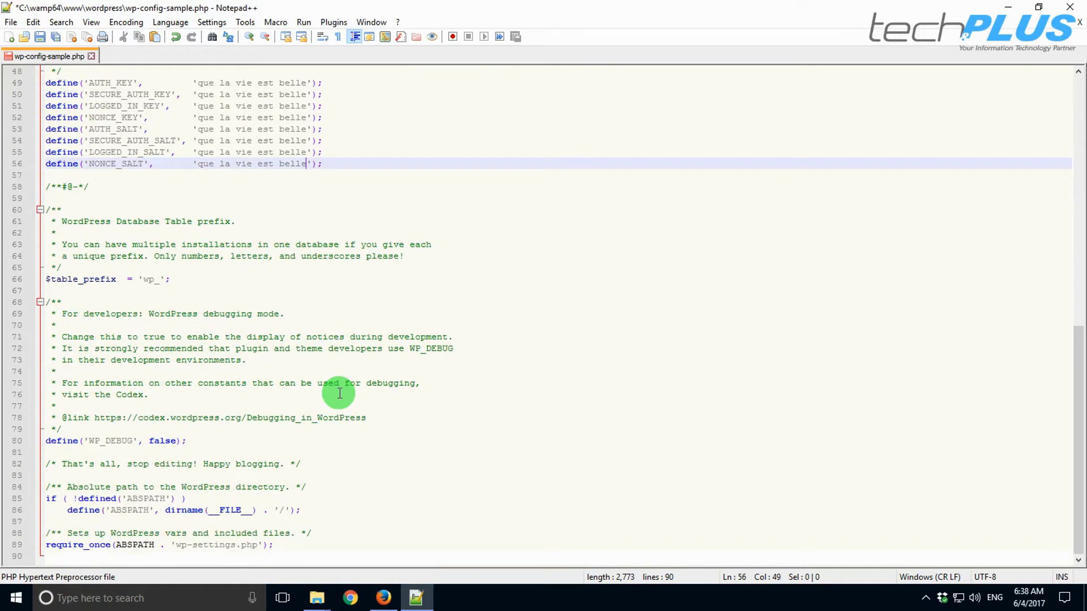
scroll(340, 394, "up", 14)
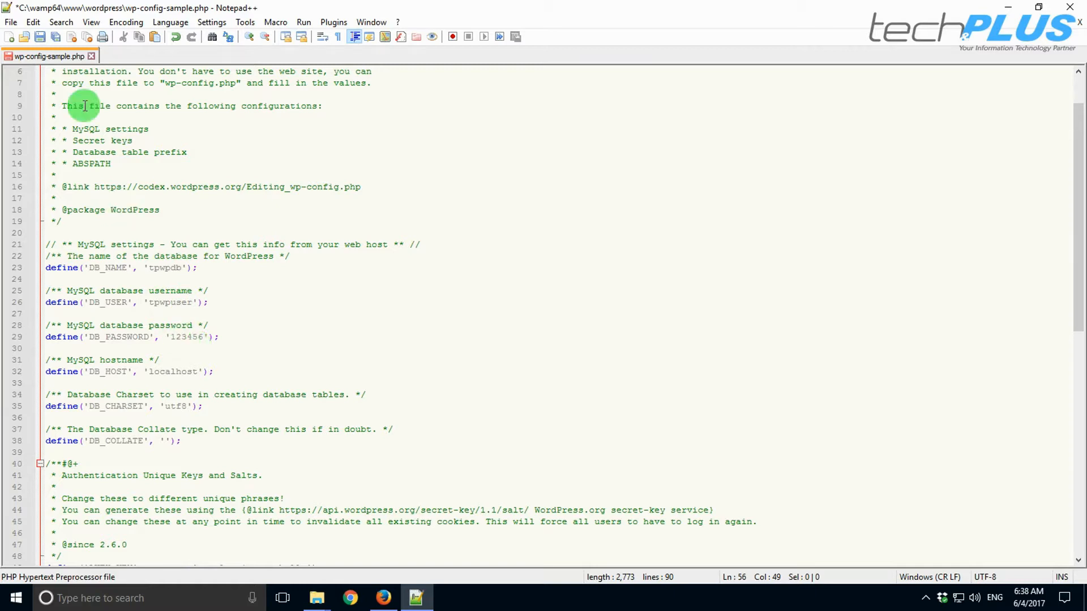
- Save the config as wp-config.php with Save As, then exit Notepad++
left_click(11, 25)
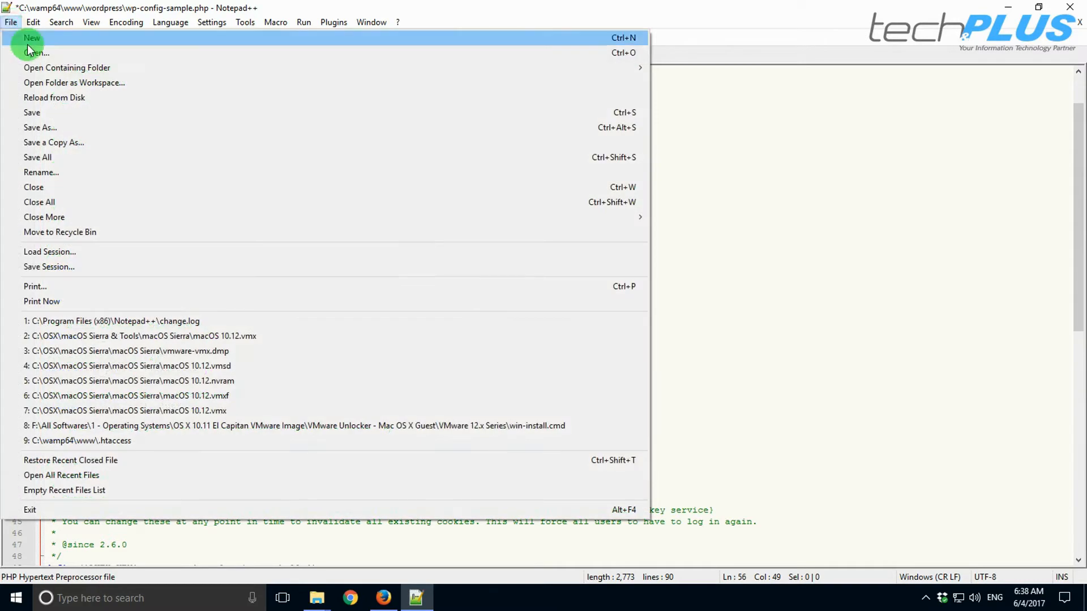
left_click(41, 128)
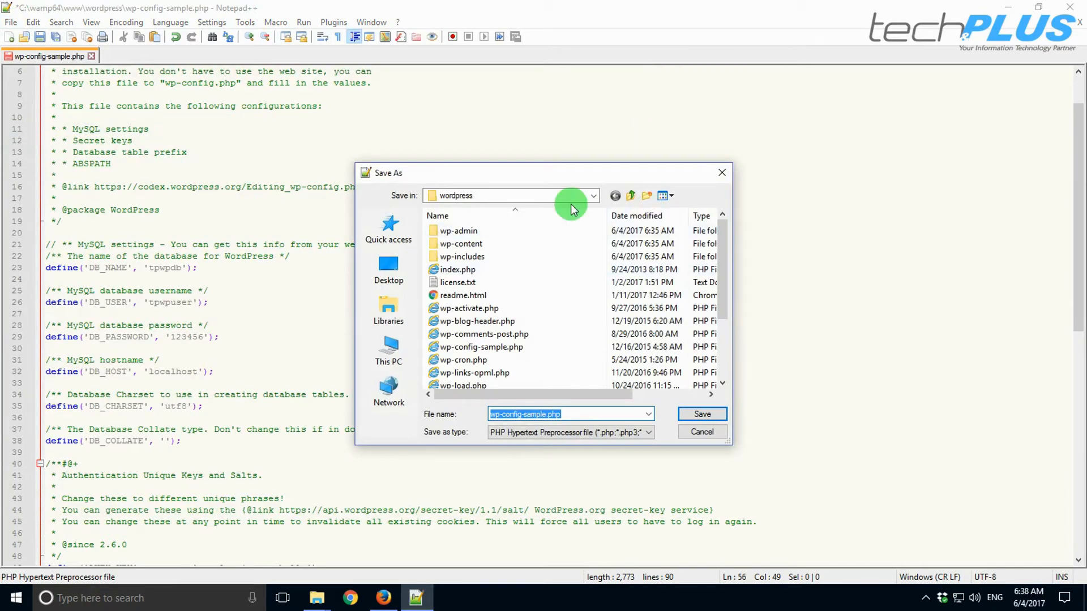
left_click(520, 418)
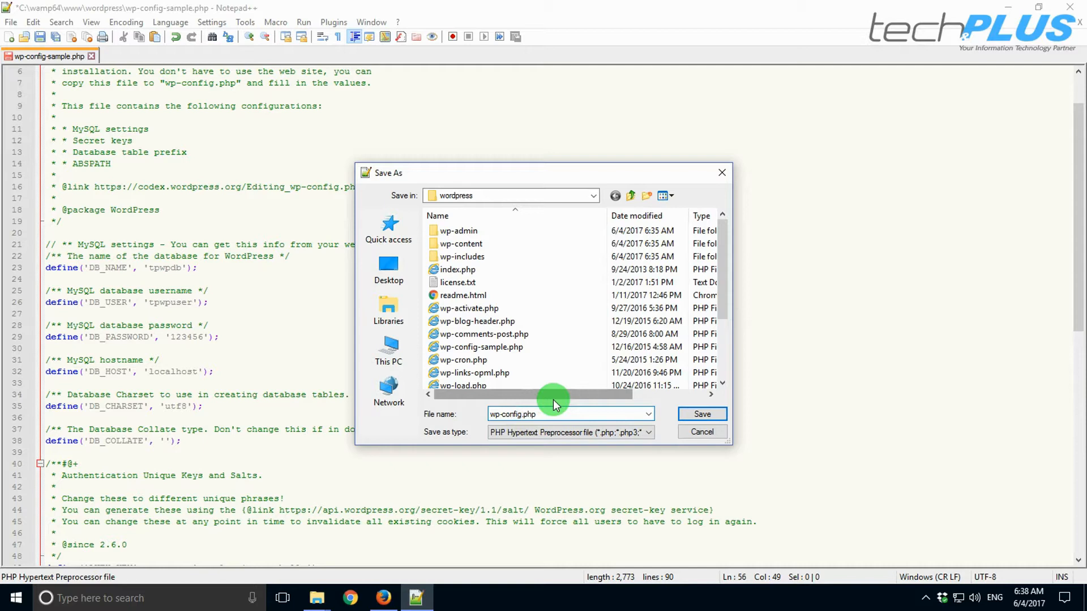
type(".")
left_click(712, 418)
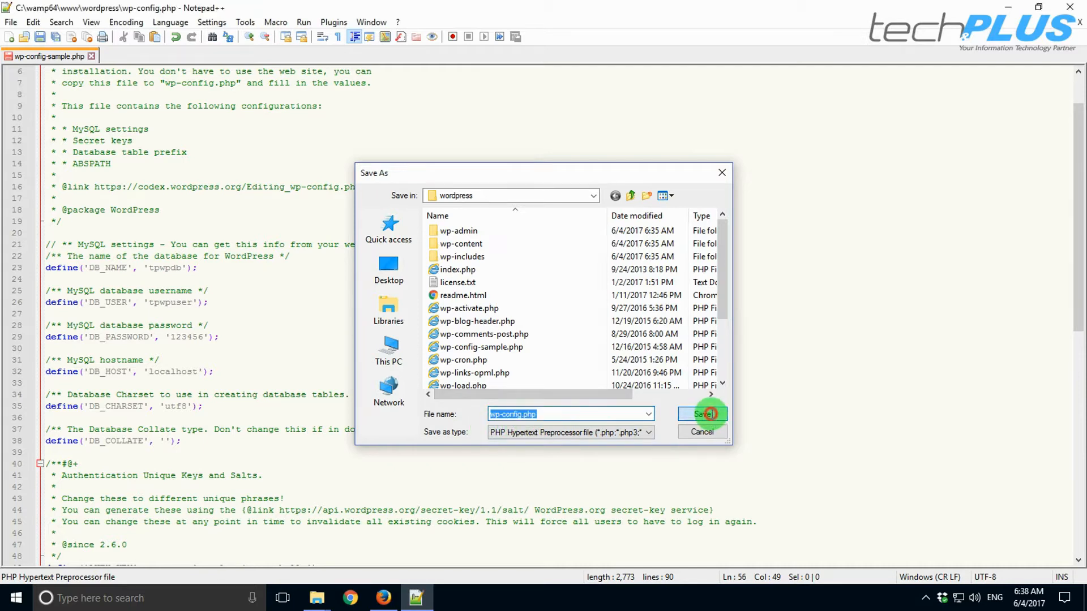
left_click(1069, 8)
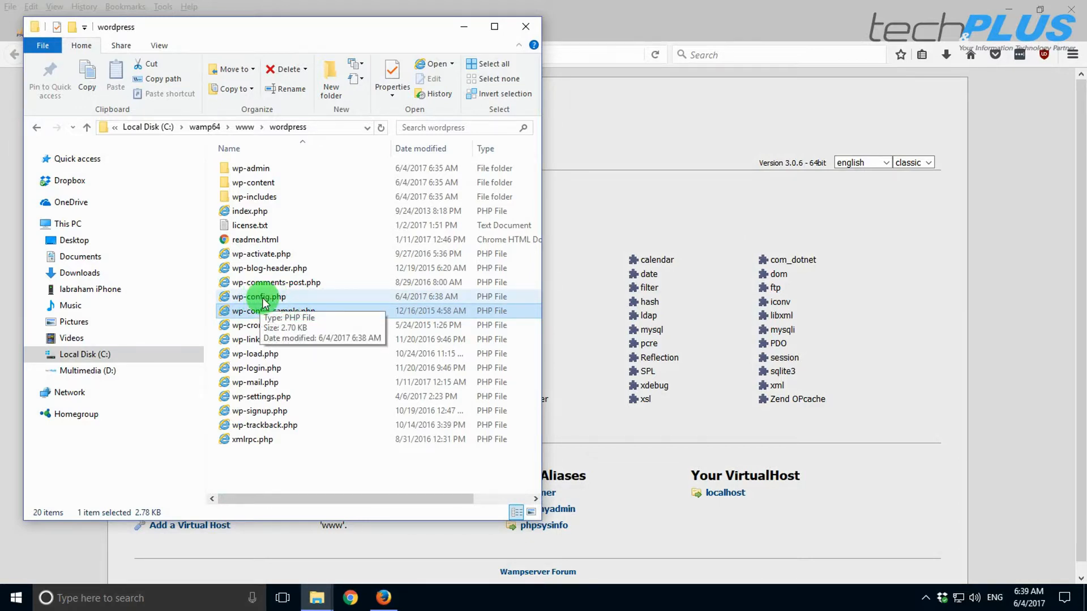
- Close File Explorer and load 192.168.18.130/wordpress in Firefox
left_click(525, 27)
left_click(138, 55)
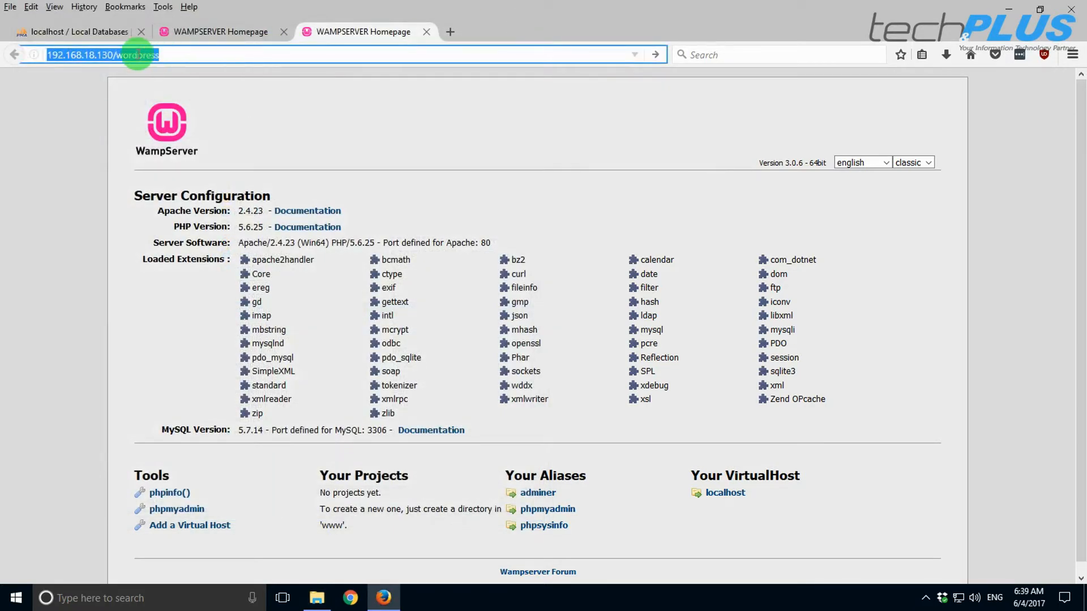
left_click(184, 55)
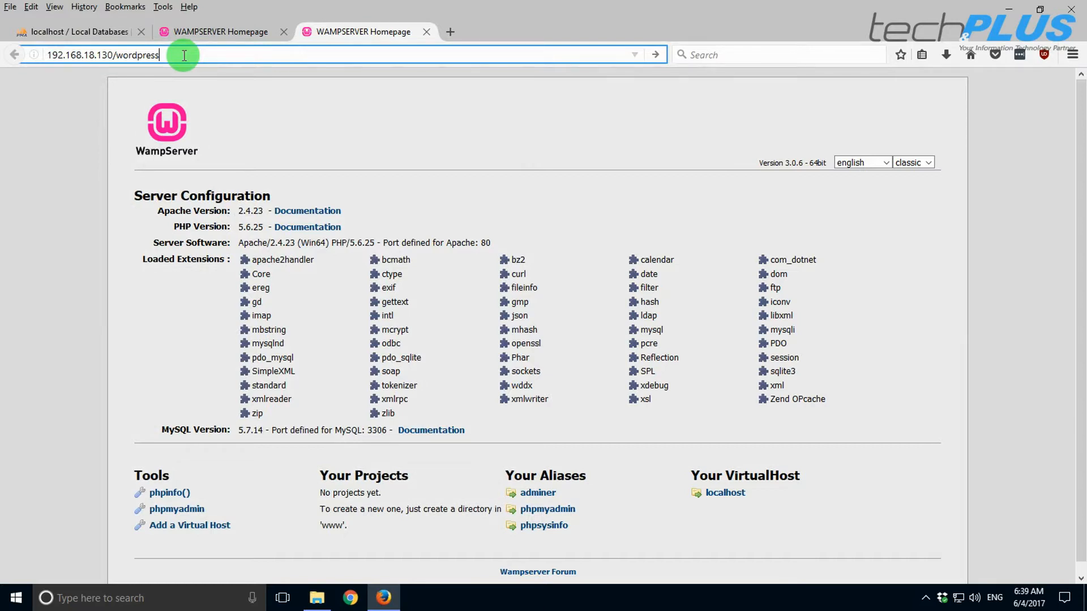
key("Return")
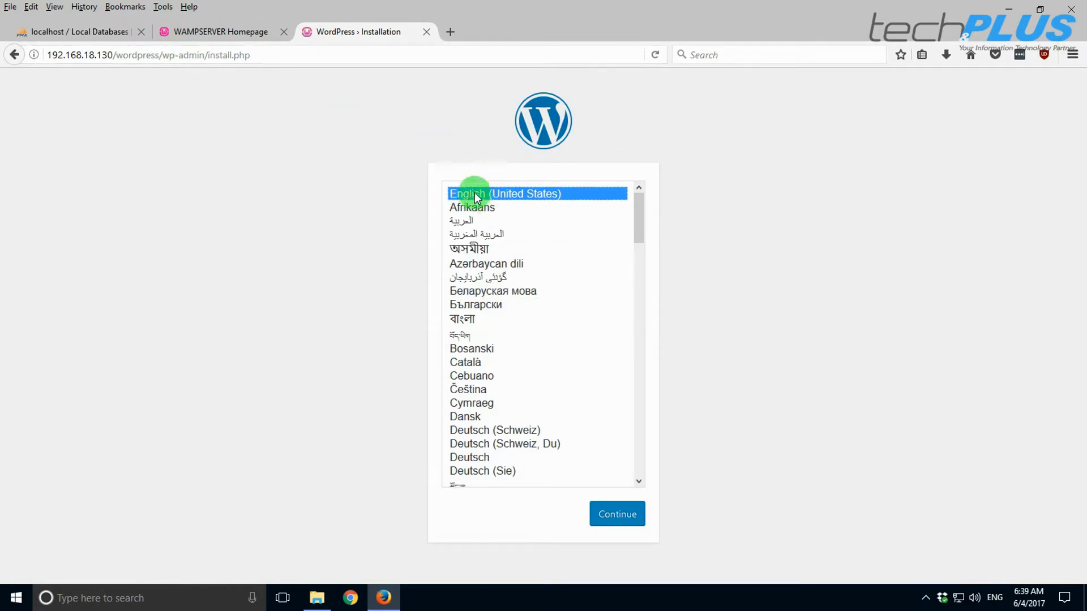
- Load localhost/wordpress in the WAMPSERVER Homepage tab and compare both installer tabs
left_click(212, 33)
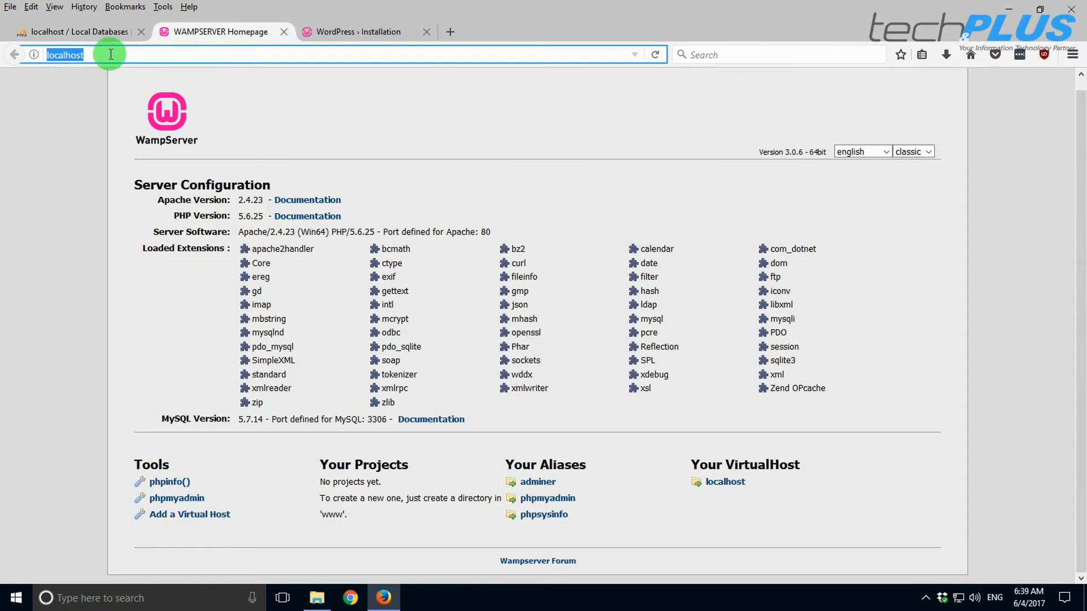
type("/wordpress")
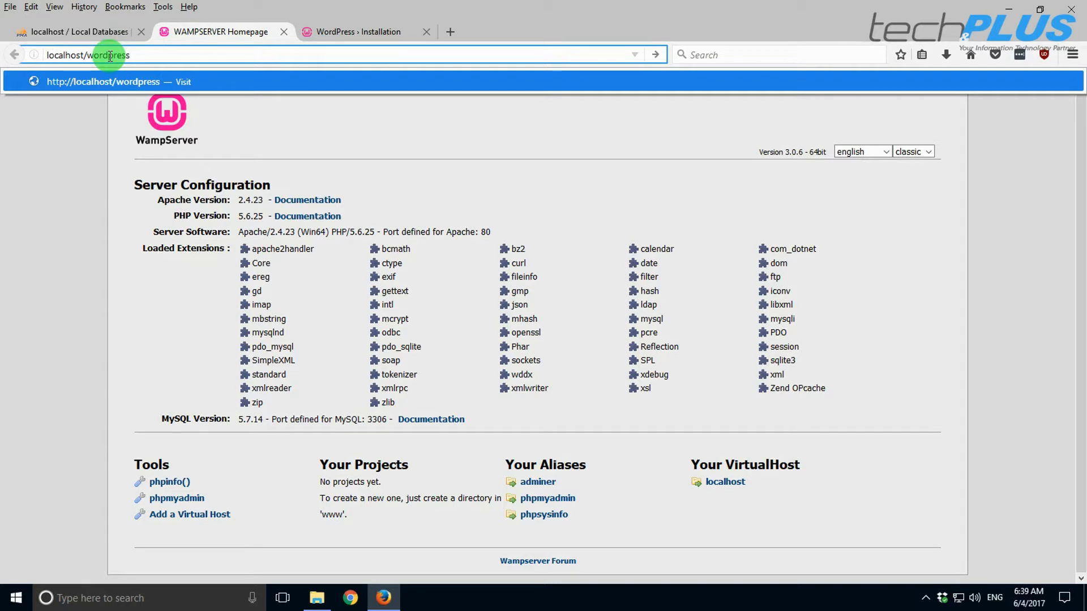
key("Return")
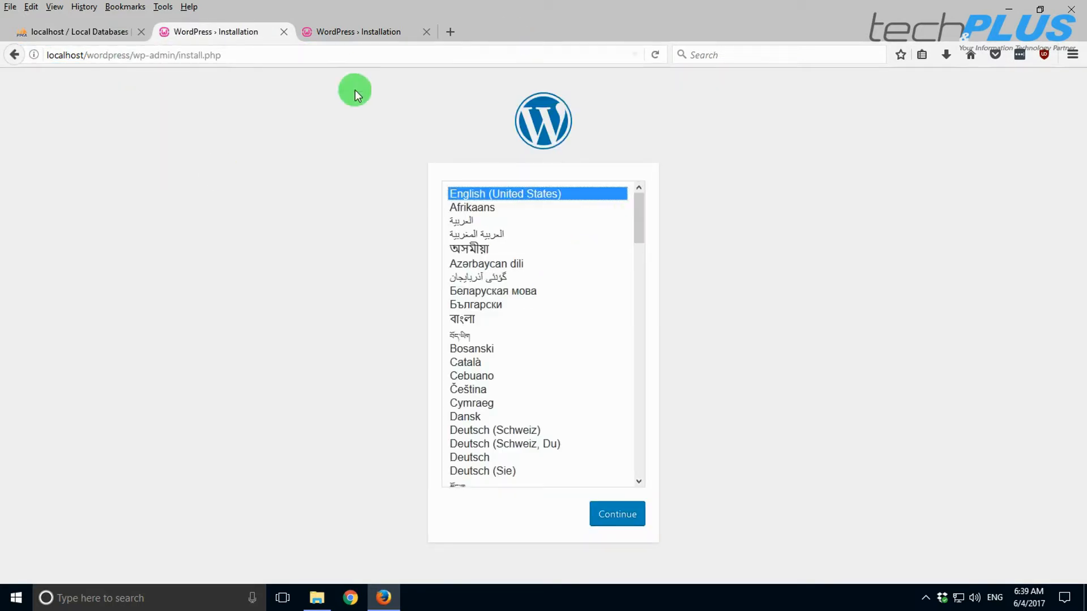
left_click(346, 32)
left_click(249, 31)
left_click(338, 35)
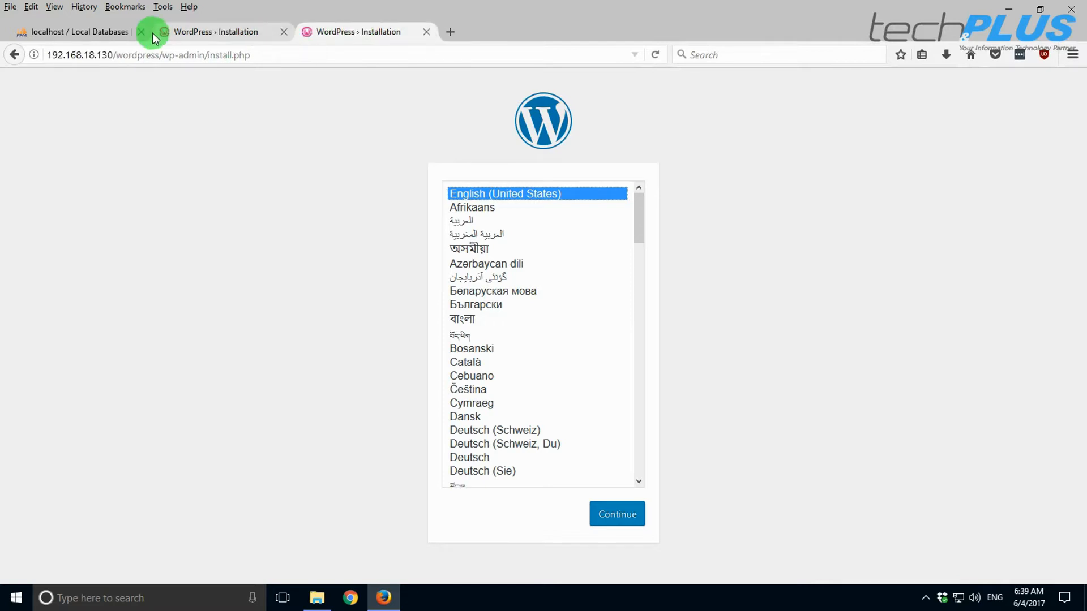
left_click(330, 605)
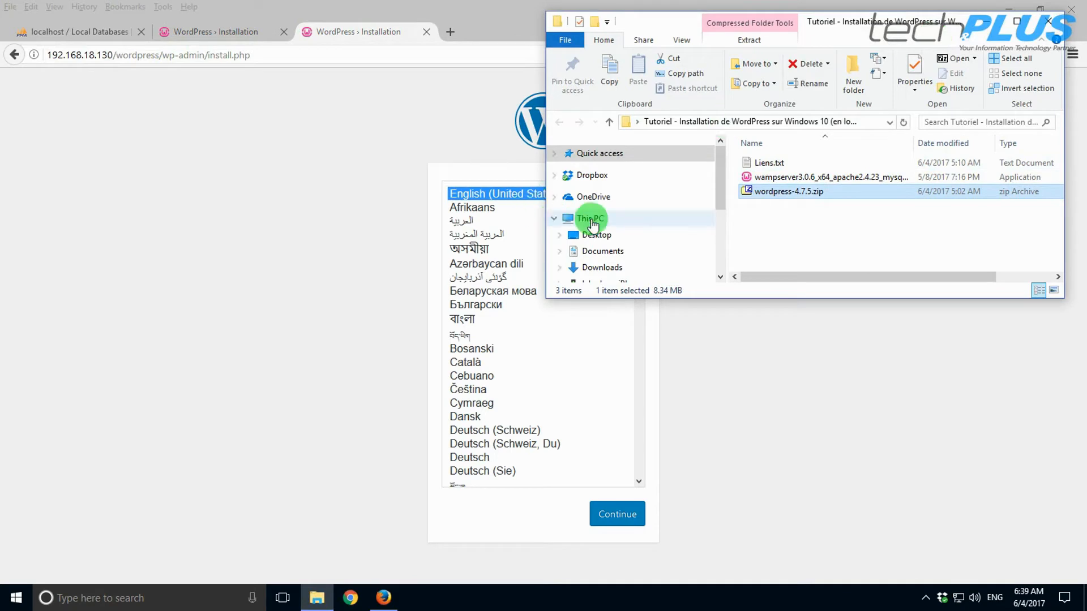
left_click(589, 218)
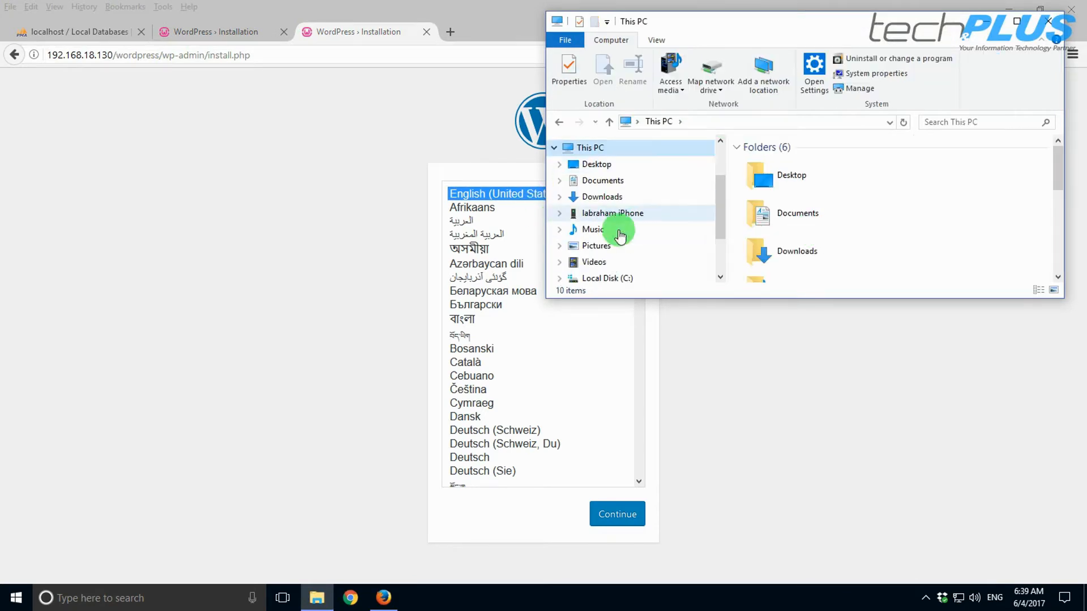
left_click(608, 278)
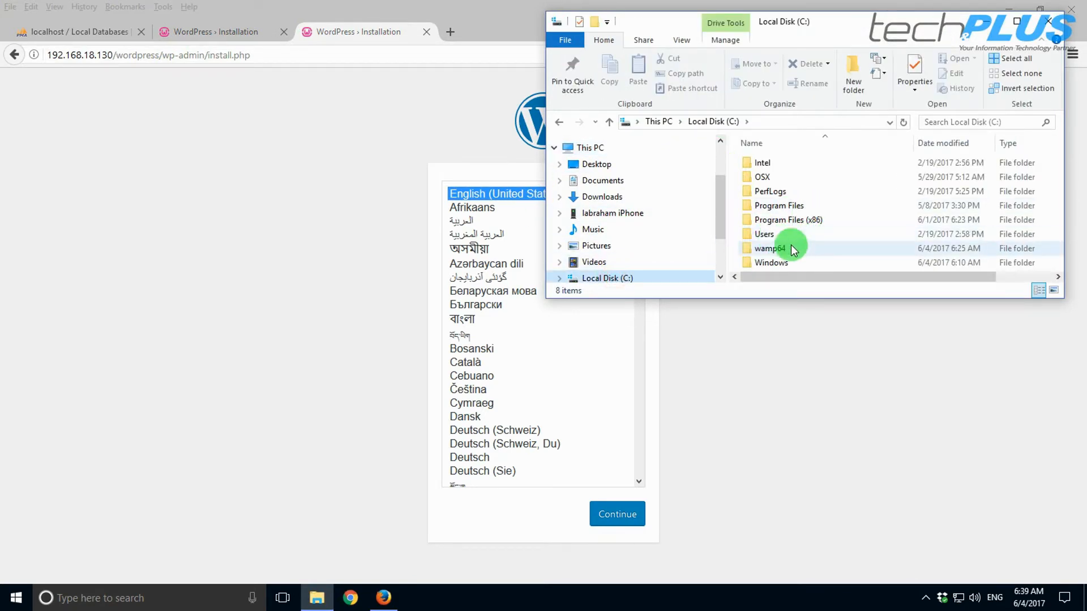
double_click(784, 248)
scroll(779, 240, "down", 3)
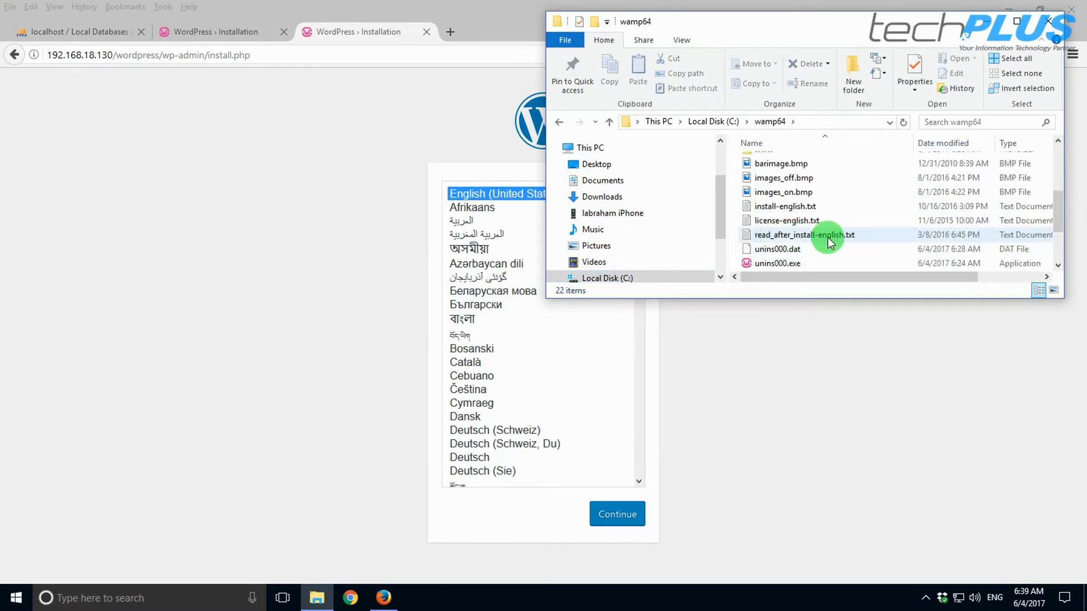
scroll(815, 227, "up", 1)
double_click(772, 185)
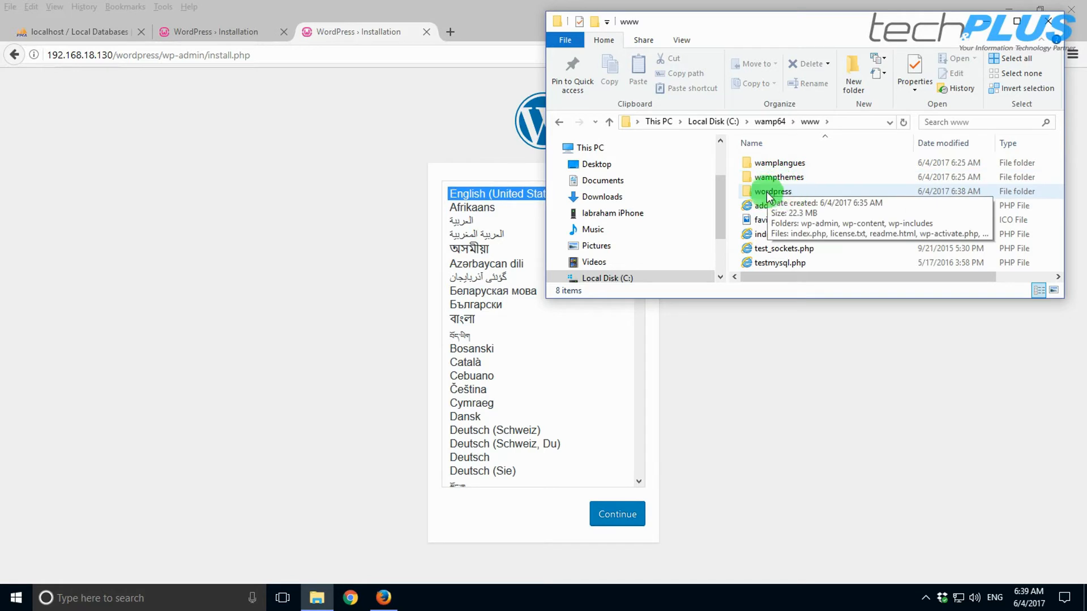
- Rename the wordpress folder to wp and return to Firefox
left_click(769, 194)
left_click(771, 193)
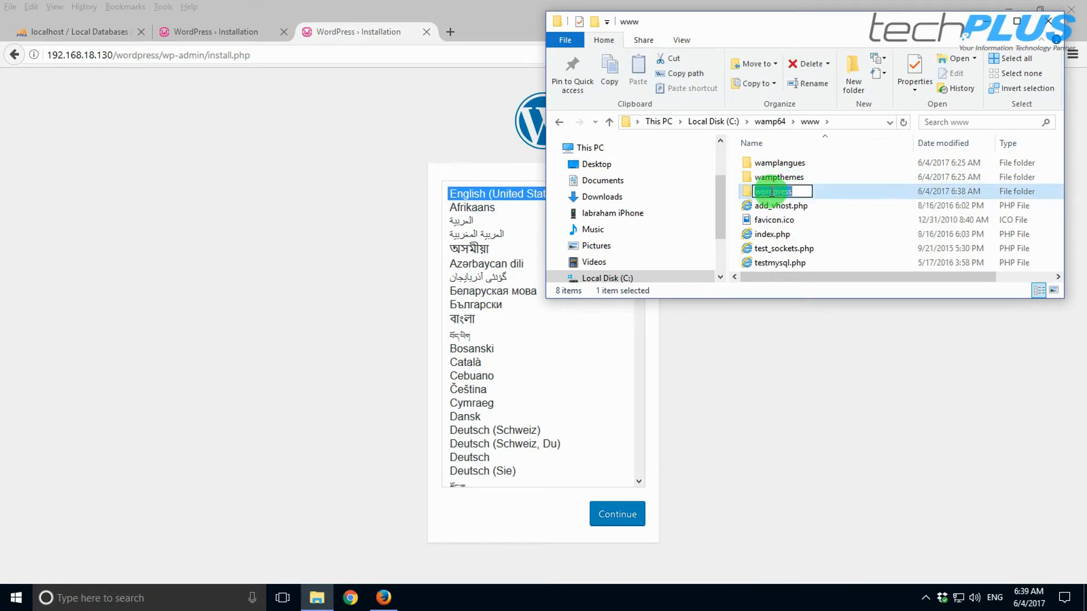
type("wp")
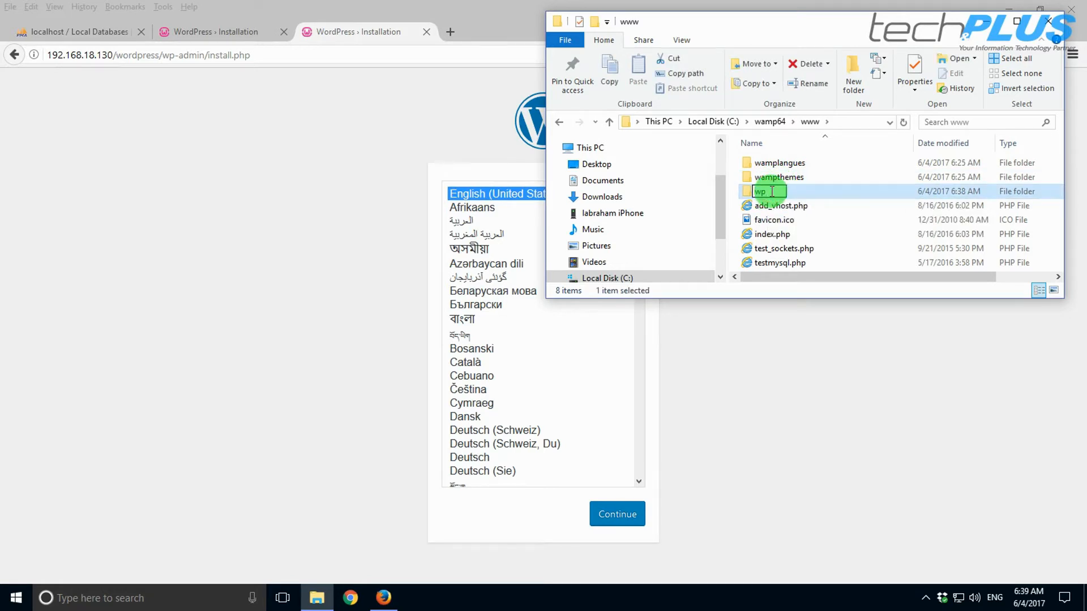
left_click(817, 198)
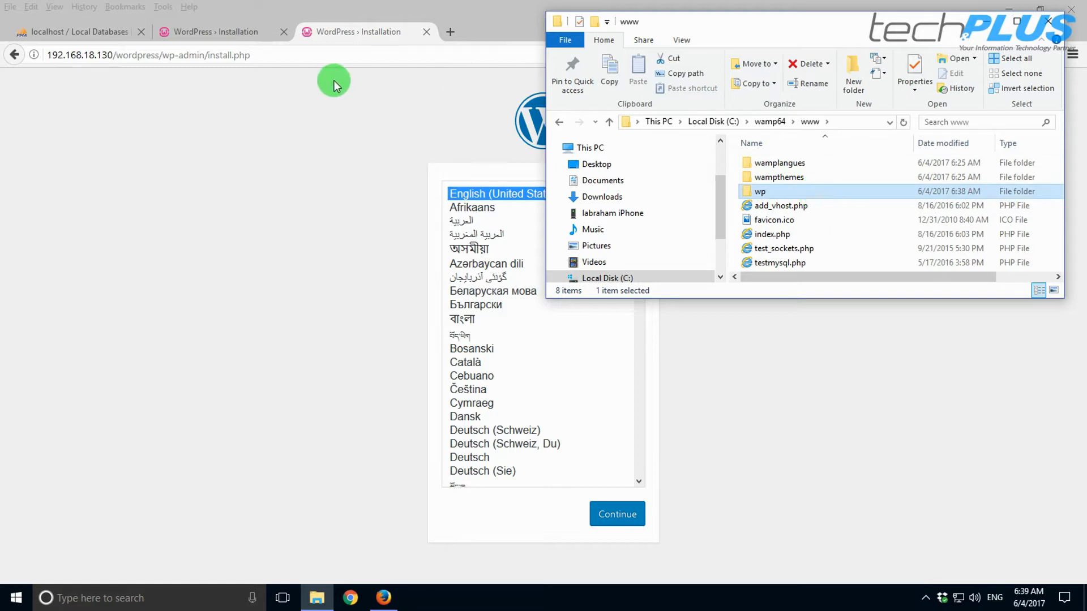
left_click(246, 50)
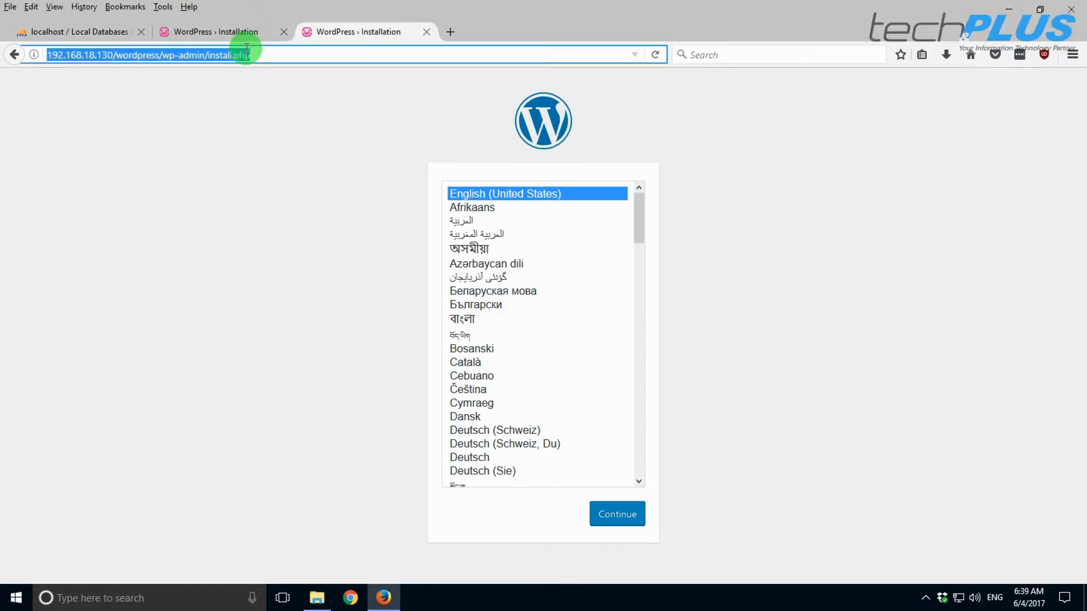
- Reload the installer tab, then change its address to 192.168.18.130/wp to reach the language page
left_click(653, 55)
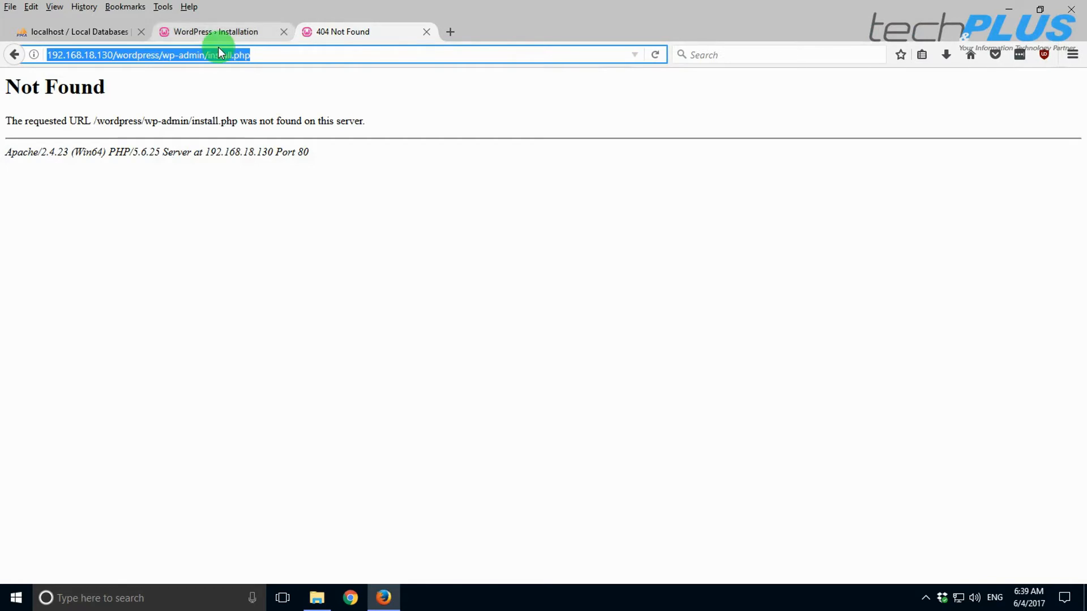
left_click(160, 55)
left_click_drag(123, 54, 345, 64)
type("p")
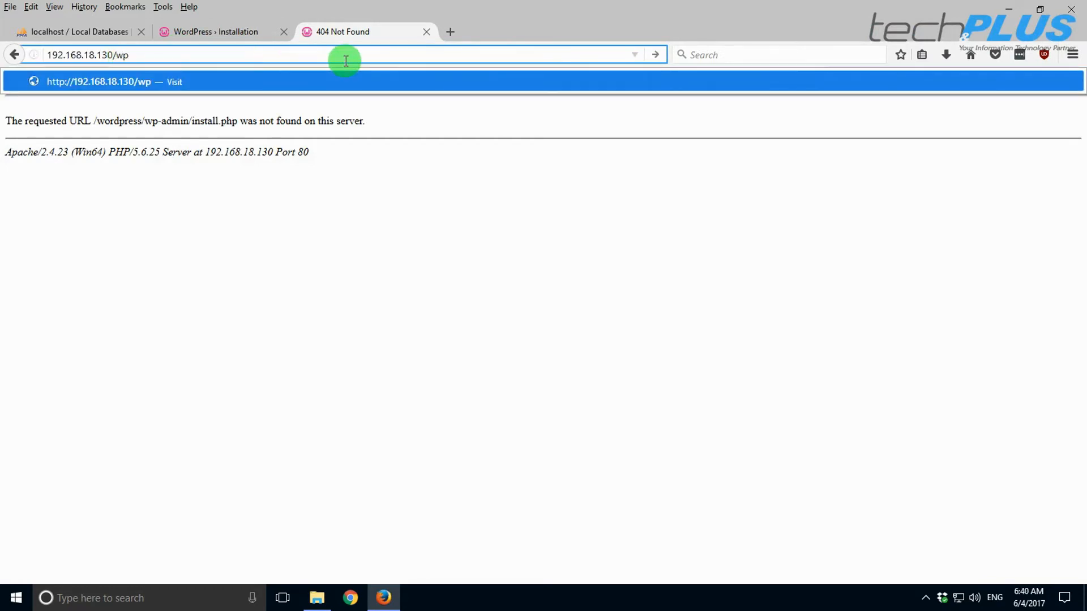
key("Return")
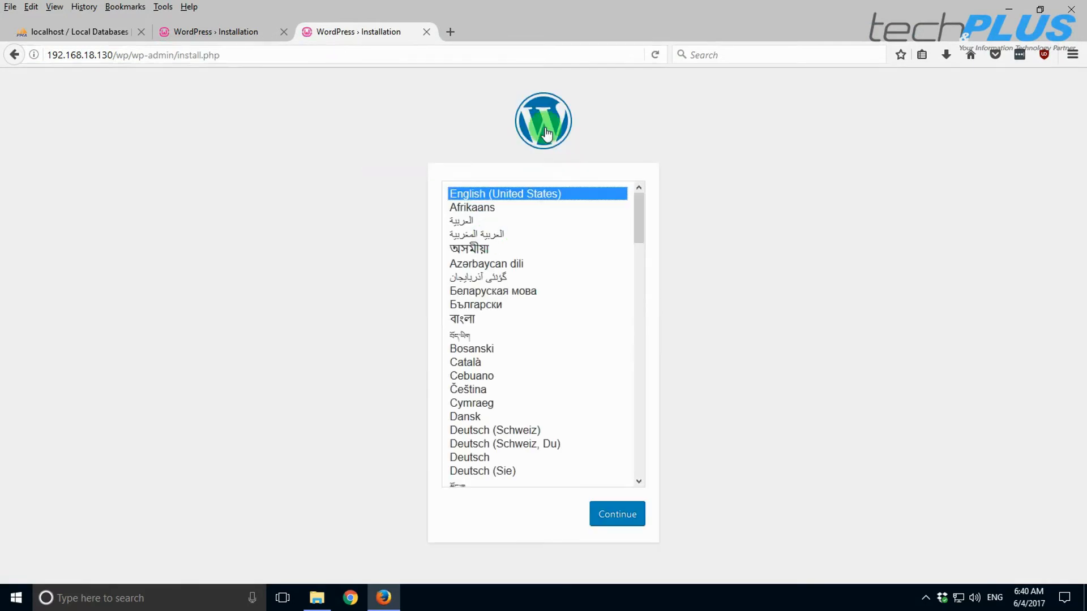
left_click(221, 32)
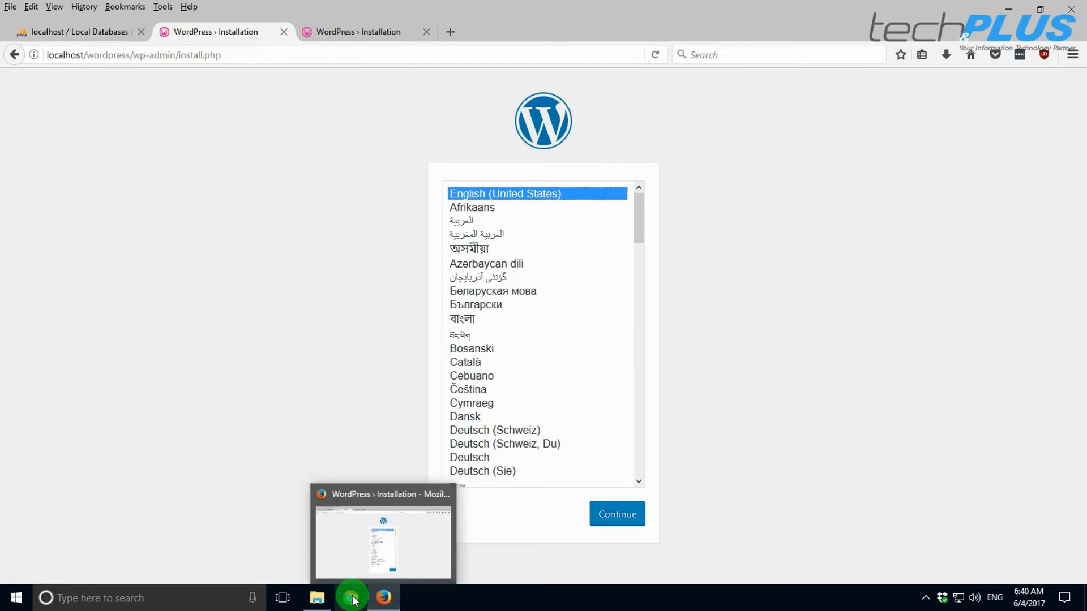
left_click(318, 601)
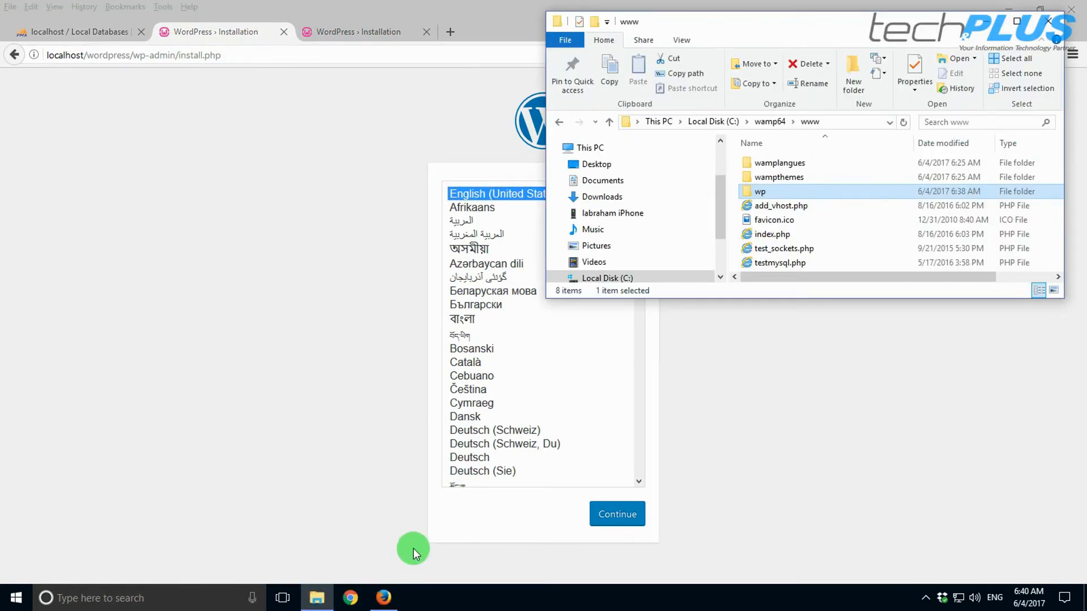
- Maximize the www window, create a 'fichiers wamp' folder, and select WAMP's default files for it
double_click(838, 23)
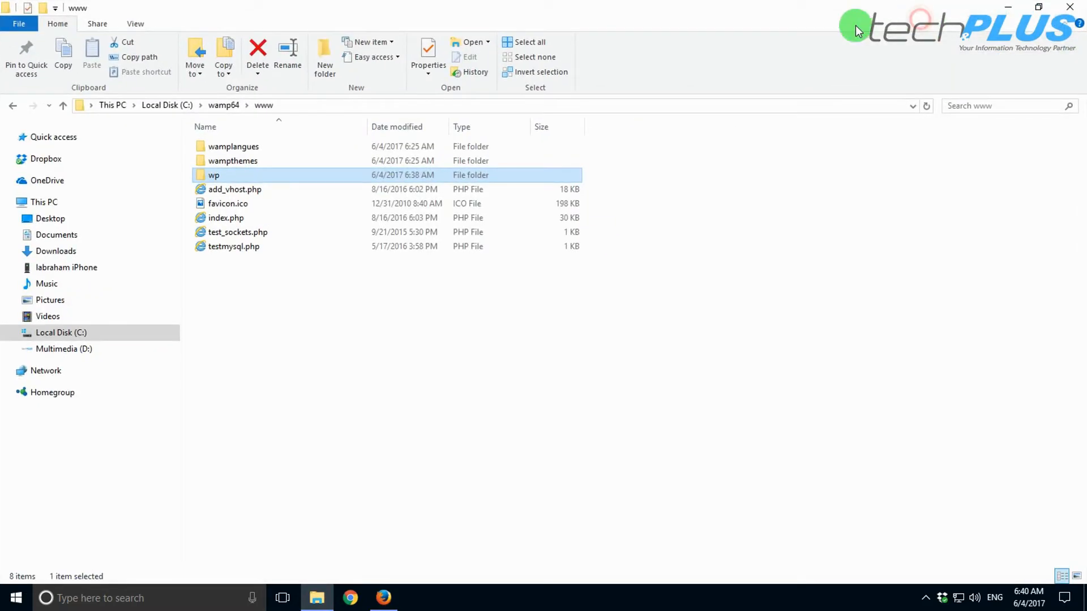
left_click(270, 292)
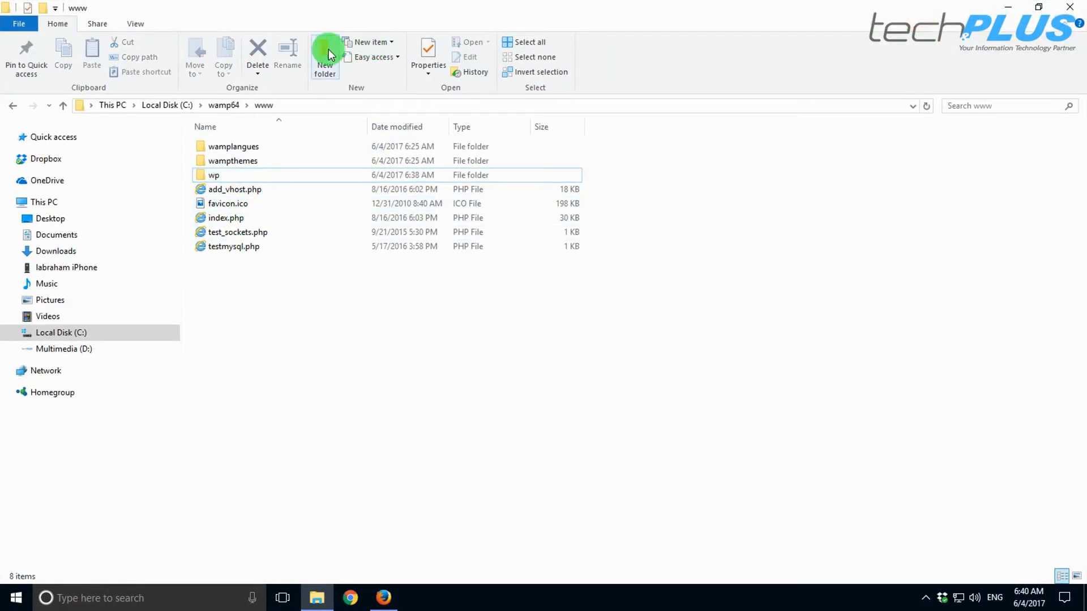
left_click(324, 55)
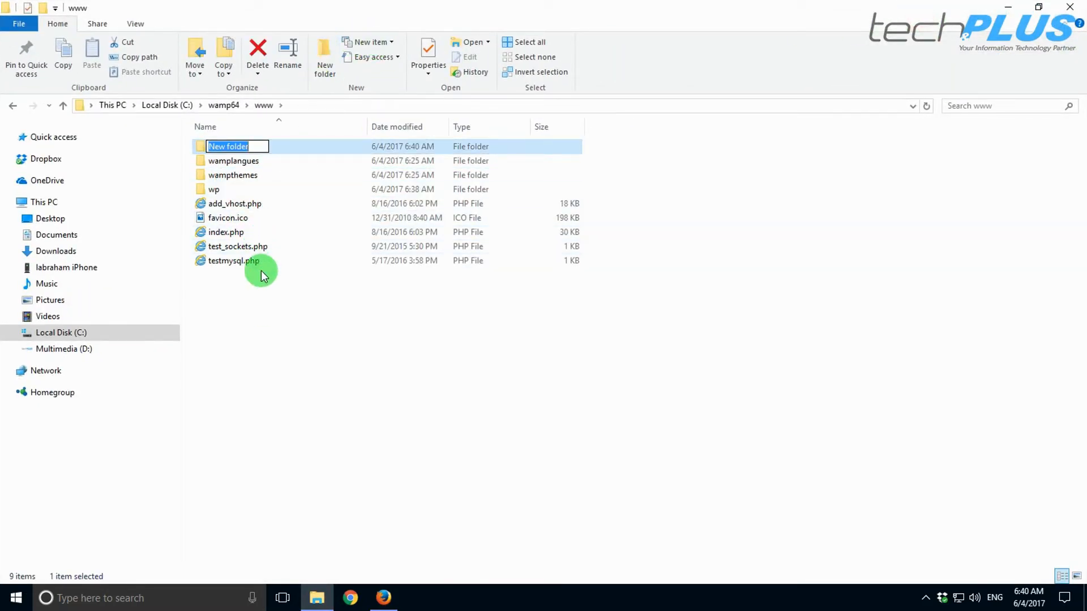
type("fichier")
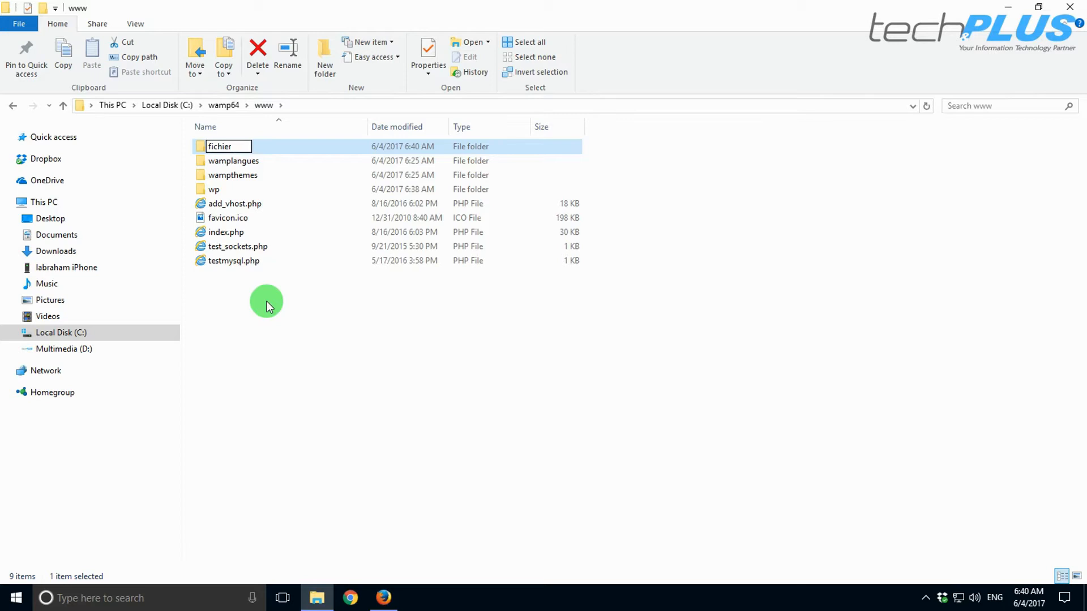
type("s wamp")
left_click(267, 301)
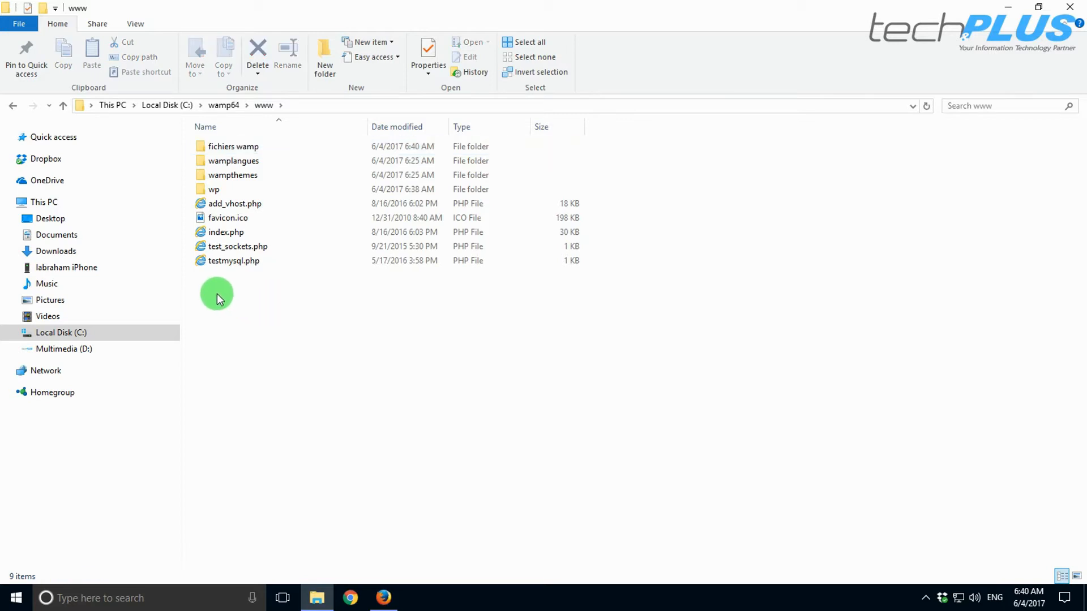
left_click_drag(213, 294, 229, 150)
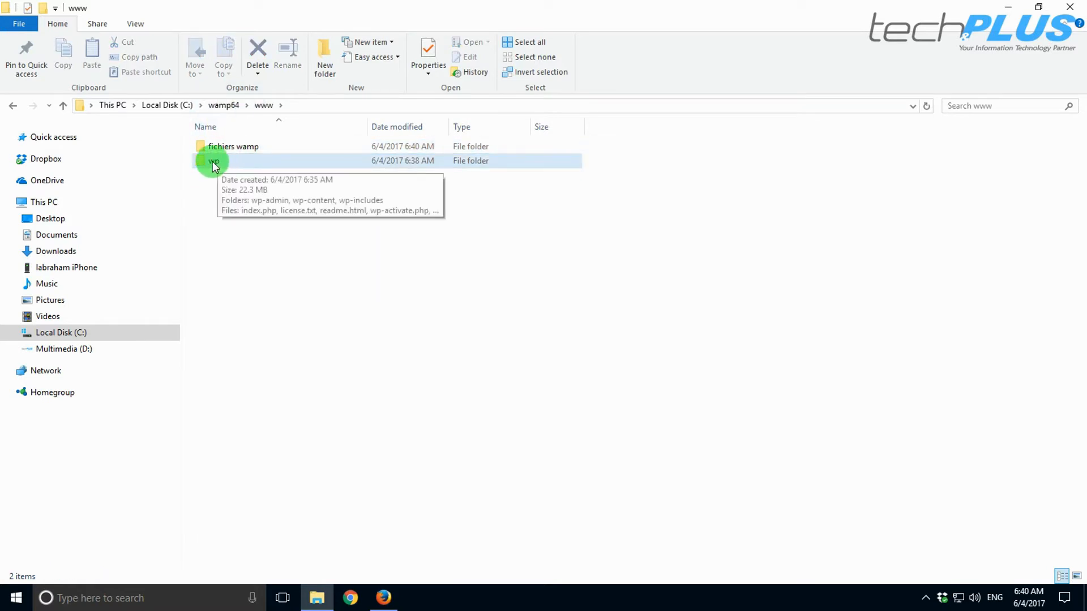
double_click(212, 162)
left_click_drag(193, 445, 274, 139)
right_click(235, 146)
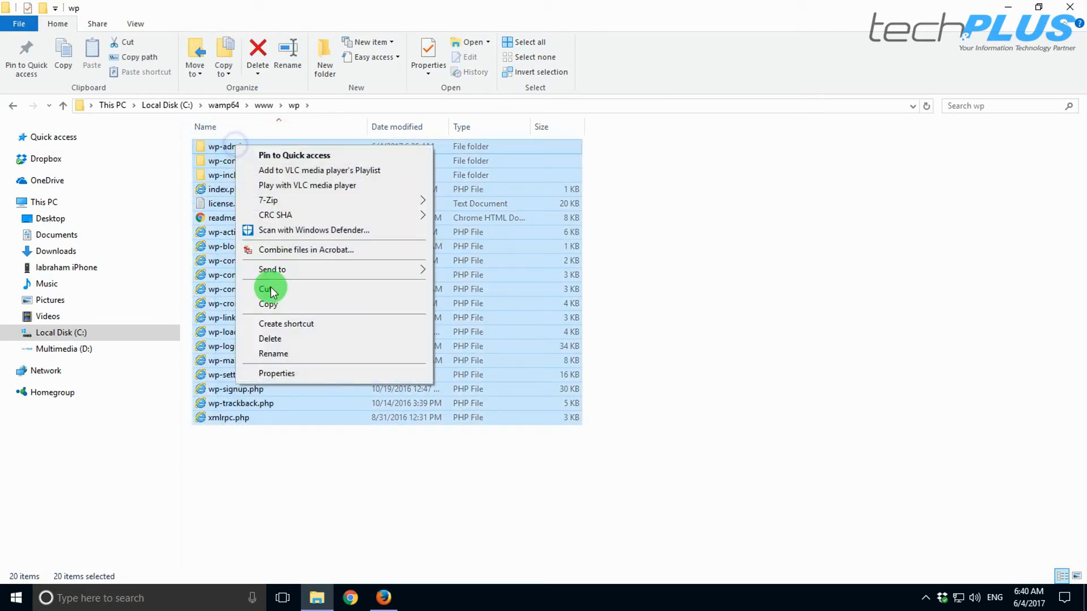
left_click(268, 290)
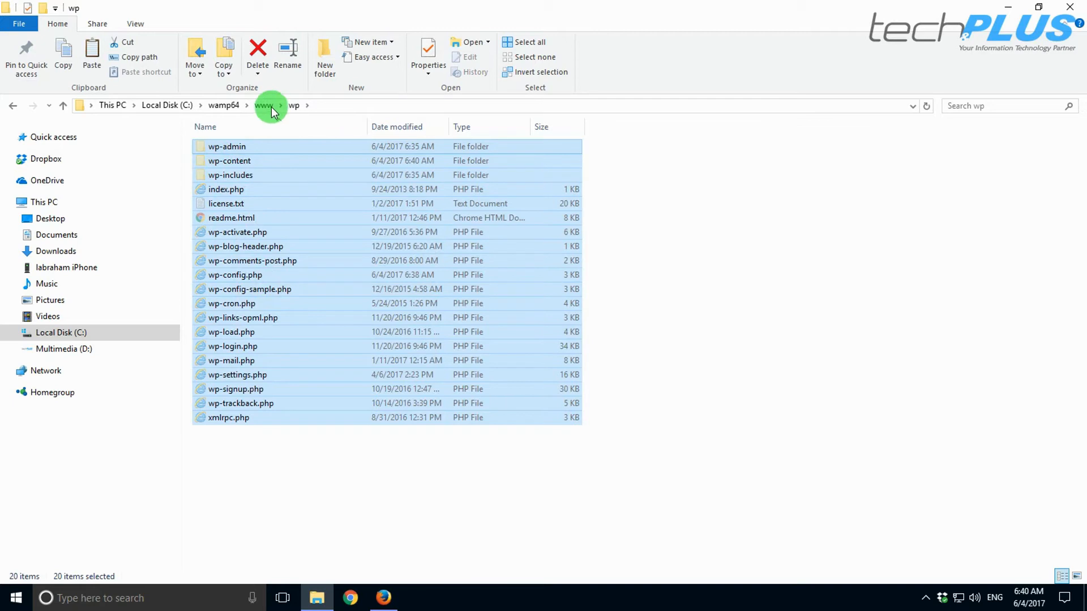
left_click(265, 105)
left_click(252, 328)
- Confirm the wp folder is empty and delete it
left_click(770, 226)
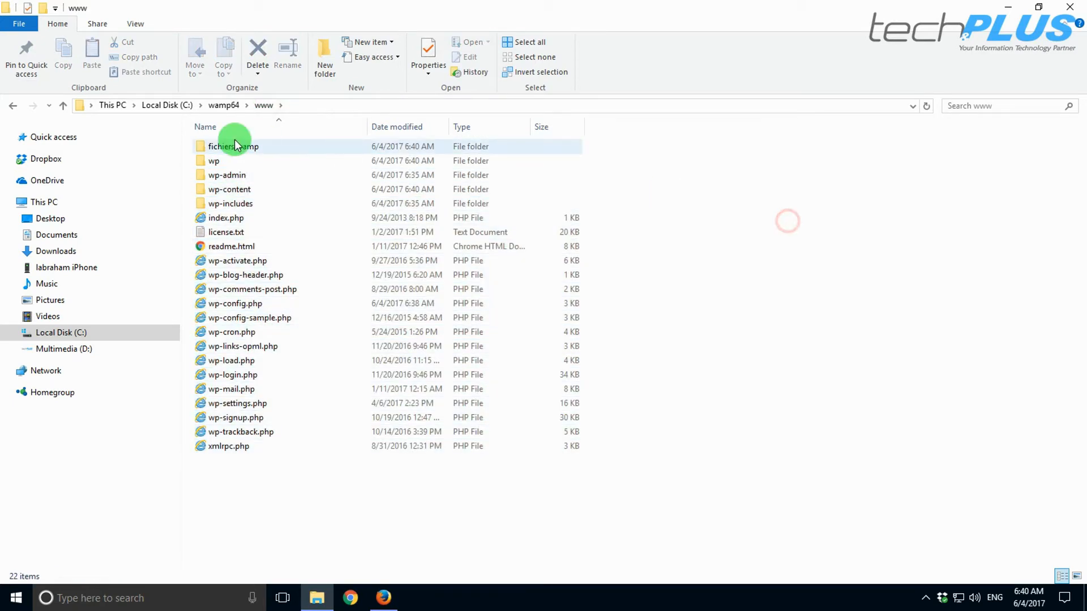
double_click(214, 160)
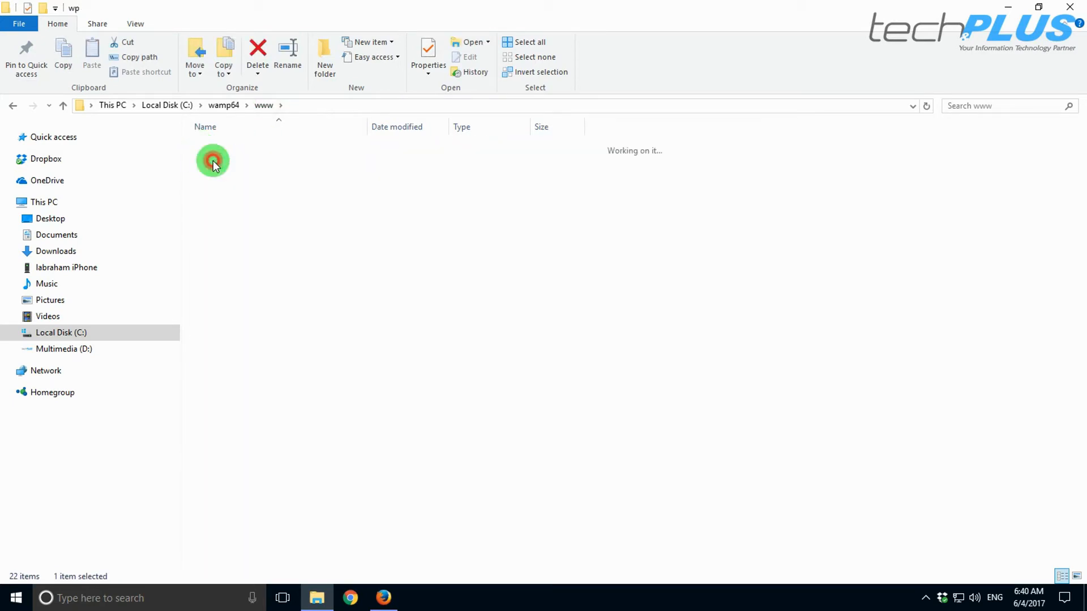
left_click(13, 106)
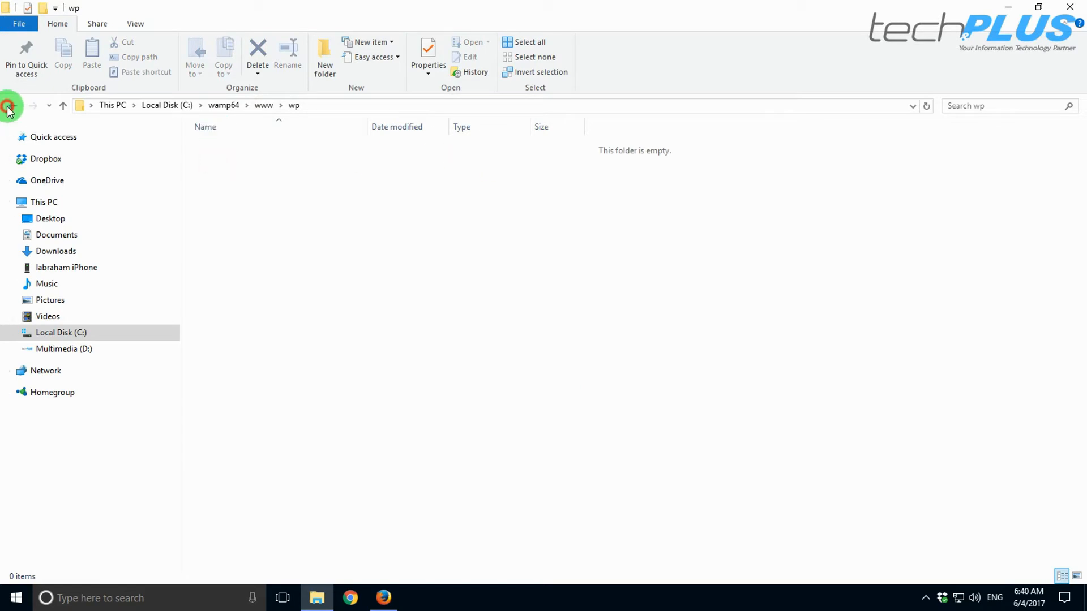
left_click(258, 50)
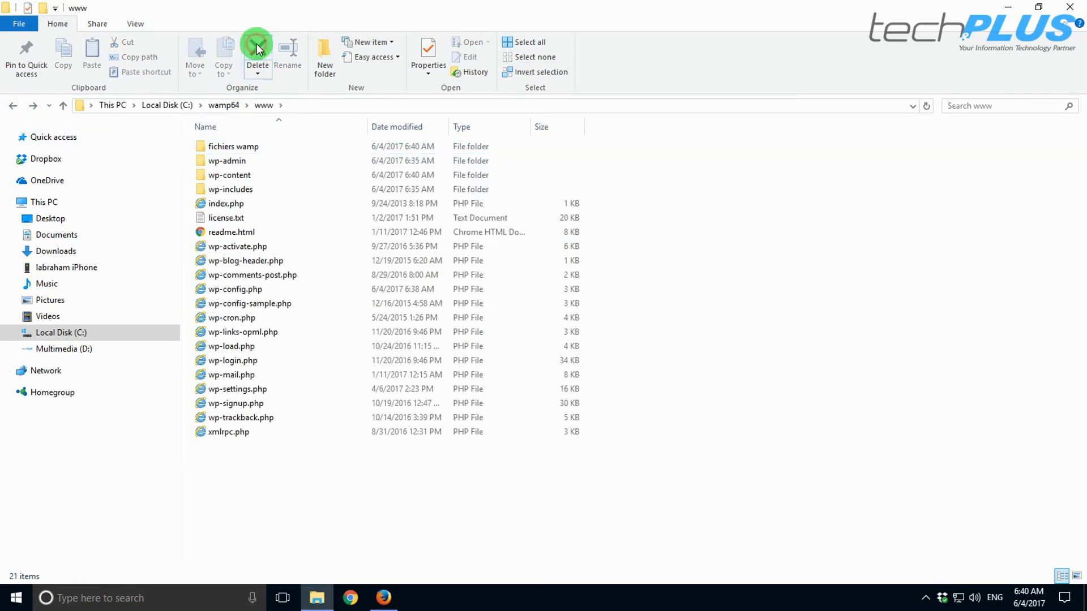
left_click(383, 597)
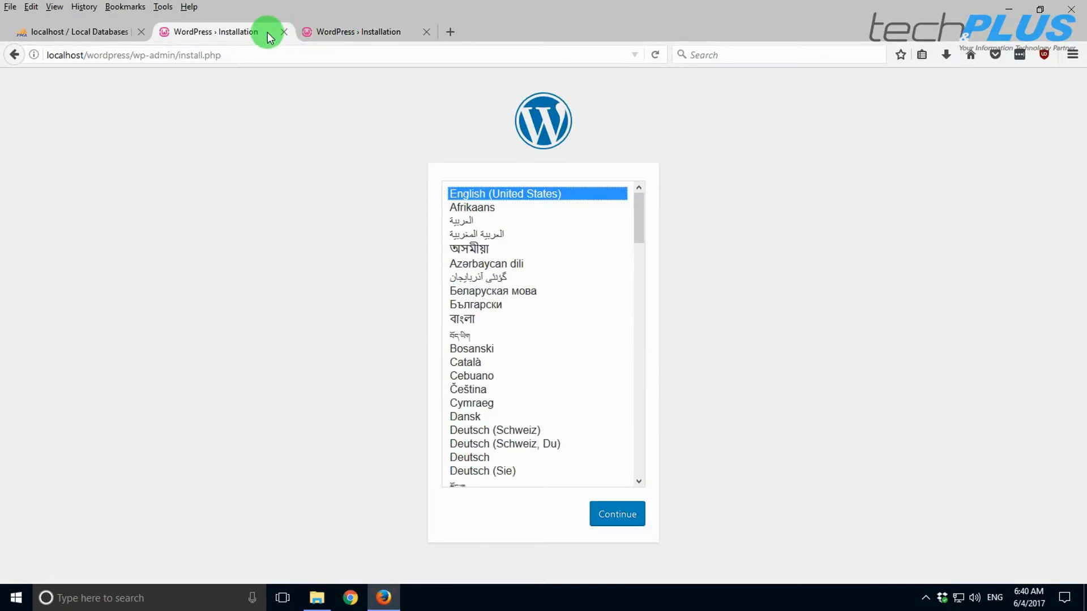
- Strip the path so the first tab loads the installer from the localhost root
left_click(162, 54)
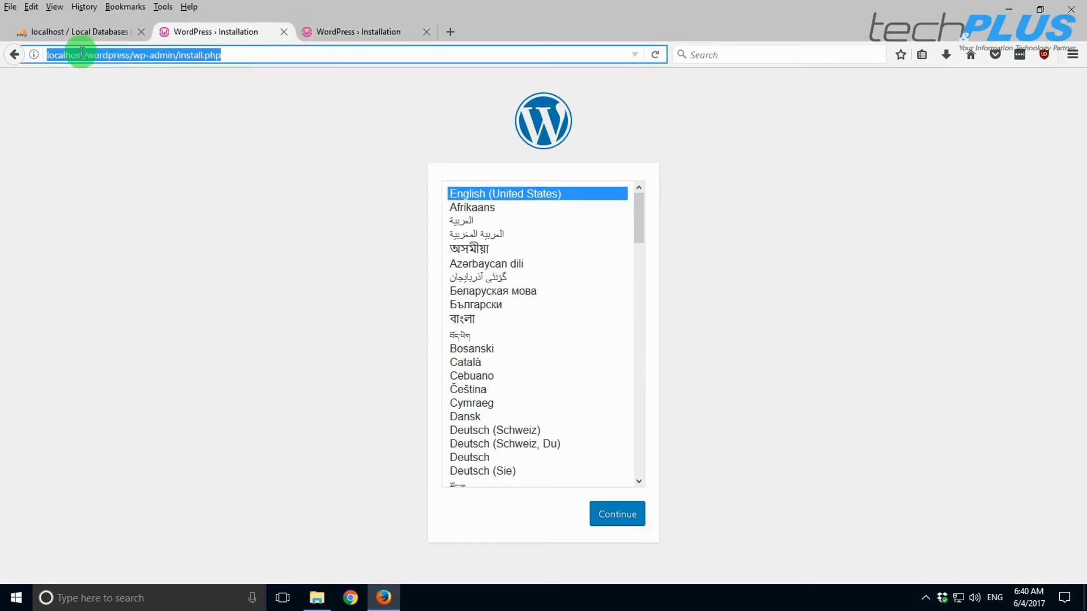
left_click_drag(83, 53, 343, 67)
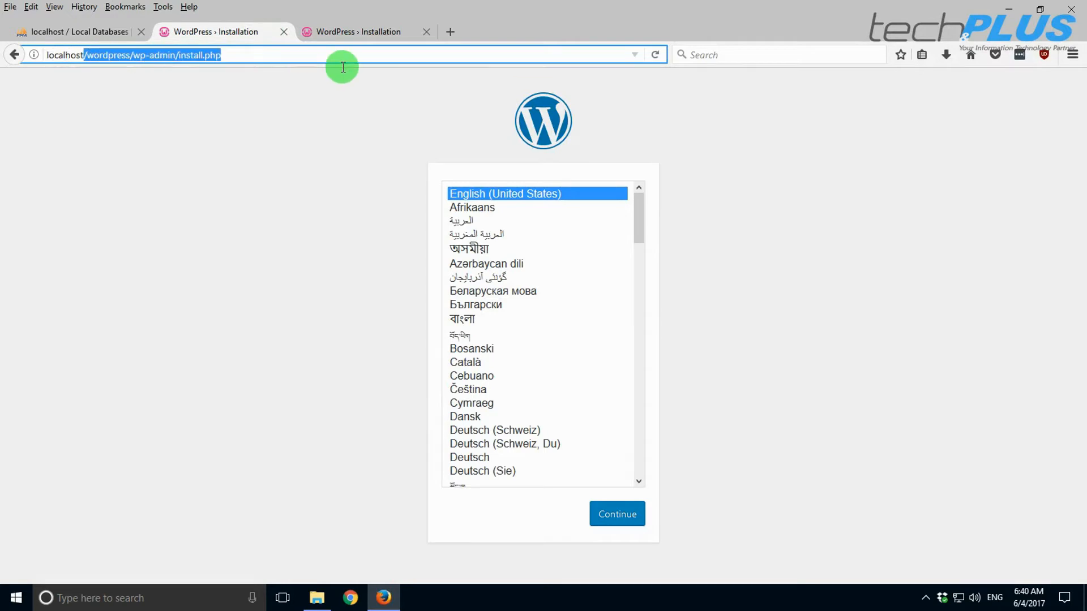
key("BackSpace")
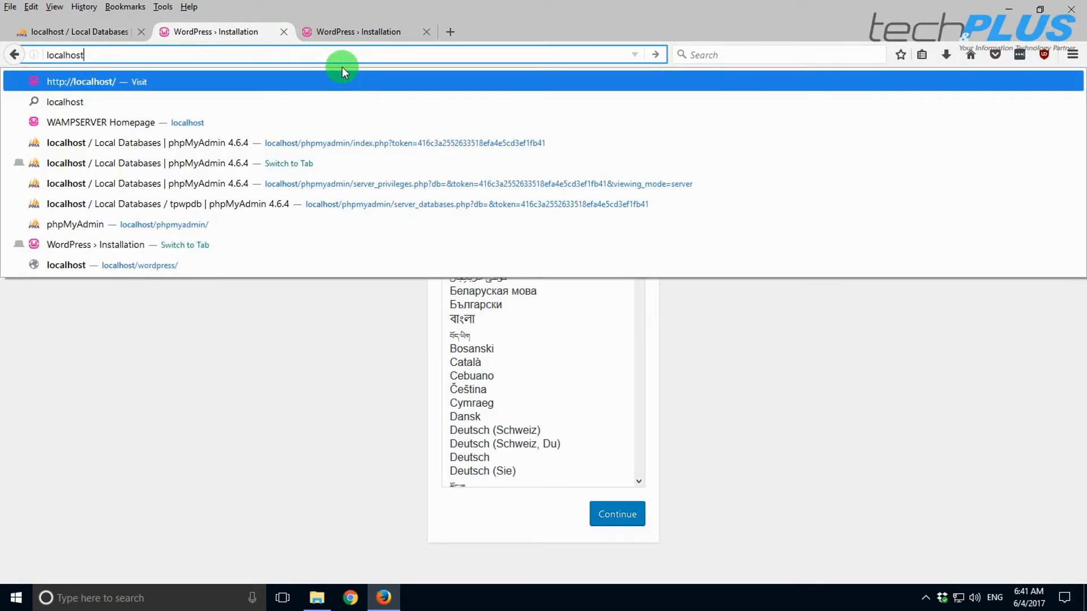
key("Return")
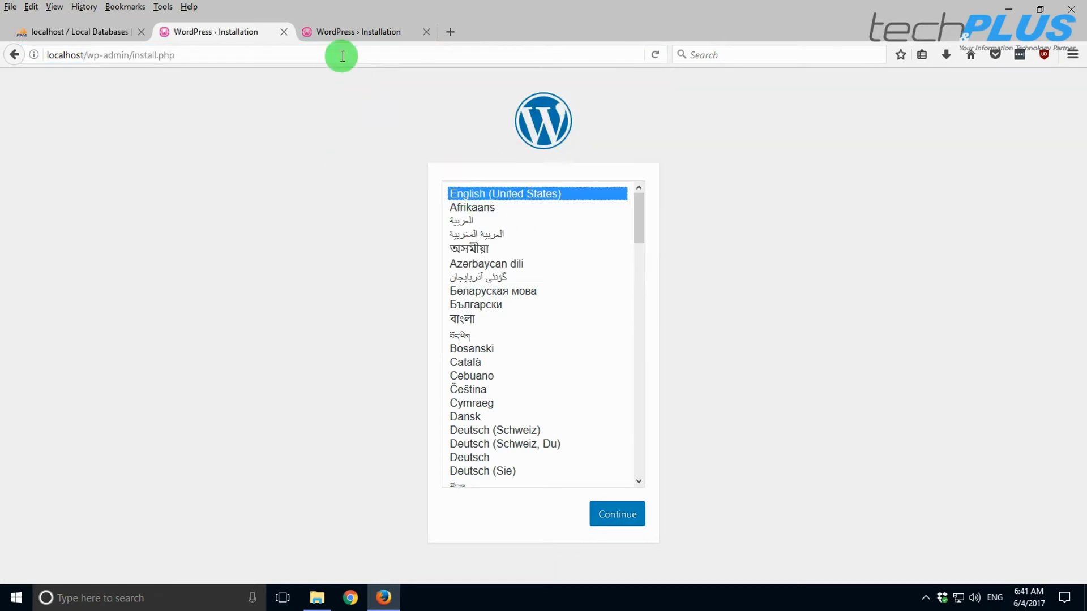
- Load the installer from 192.168.18.130/, close the localhost tab, and continue past language selection
left_click(340, 31)
left_click(120, 54)
left_click_drag(120, 55, 392, 51)
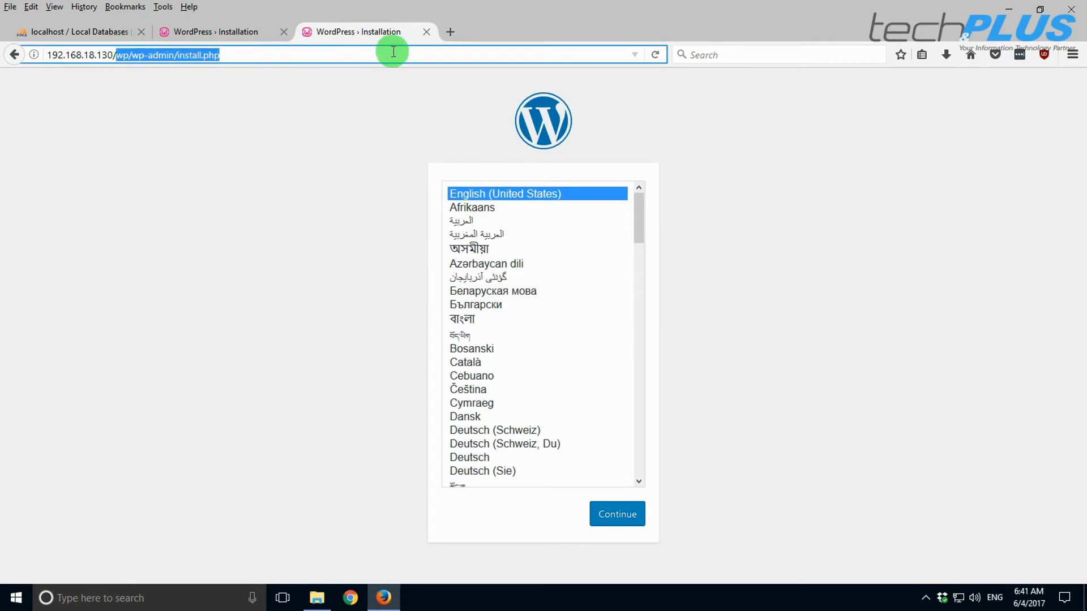
key("BackSpace")
key("Return")
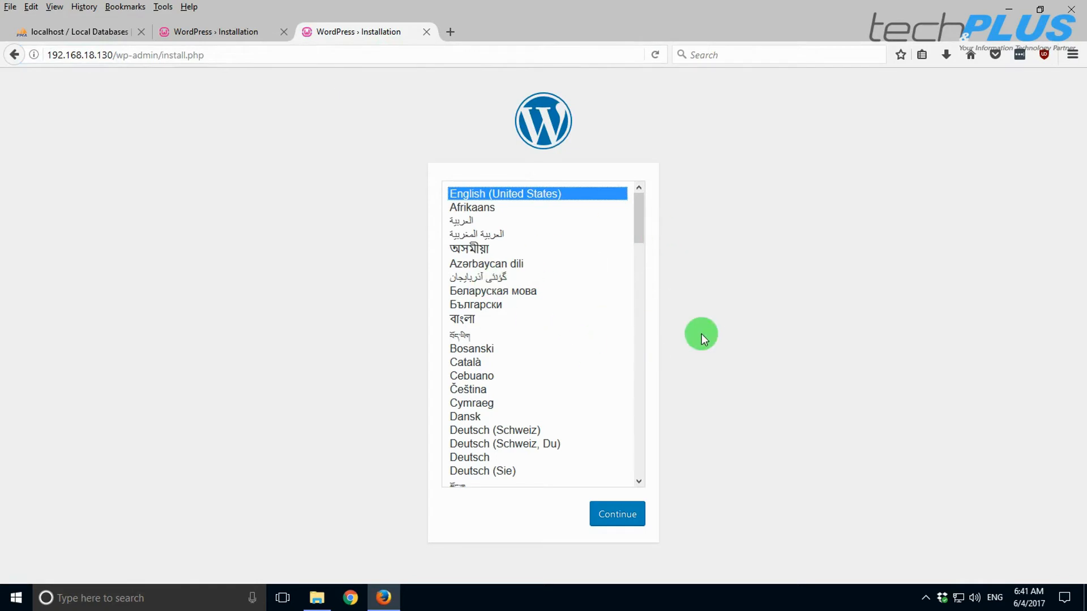
left_click(216, 33)
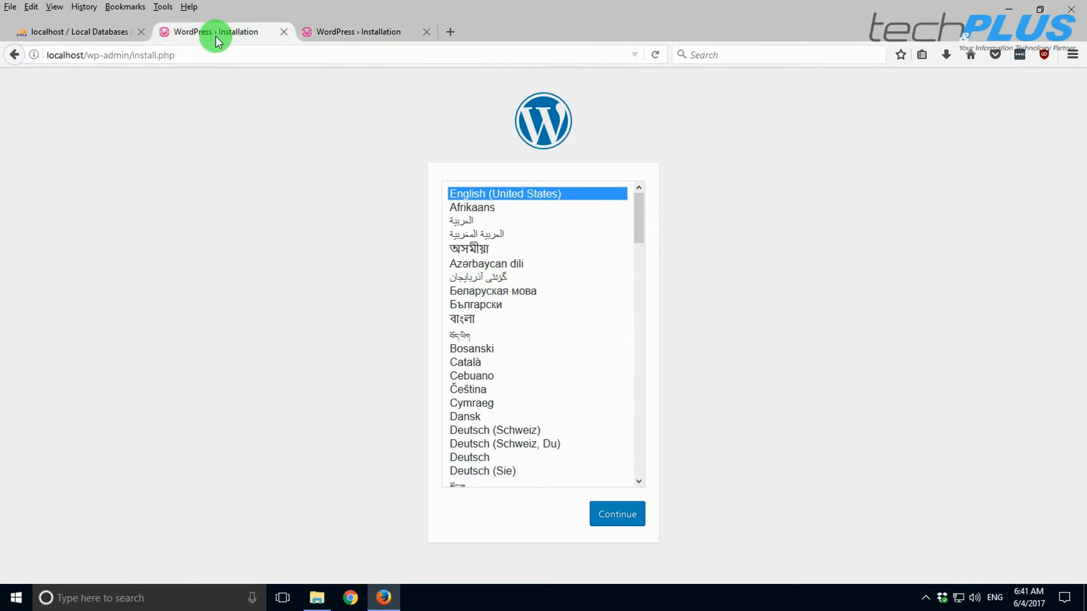
left_click(283, 32)
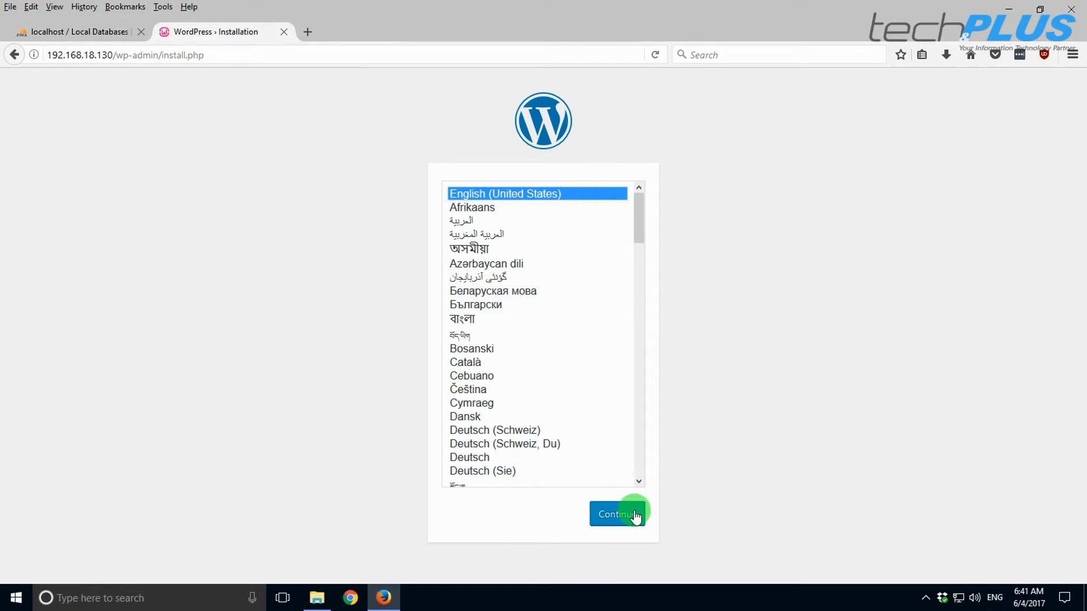
left_click(617, 514)
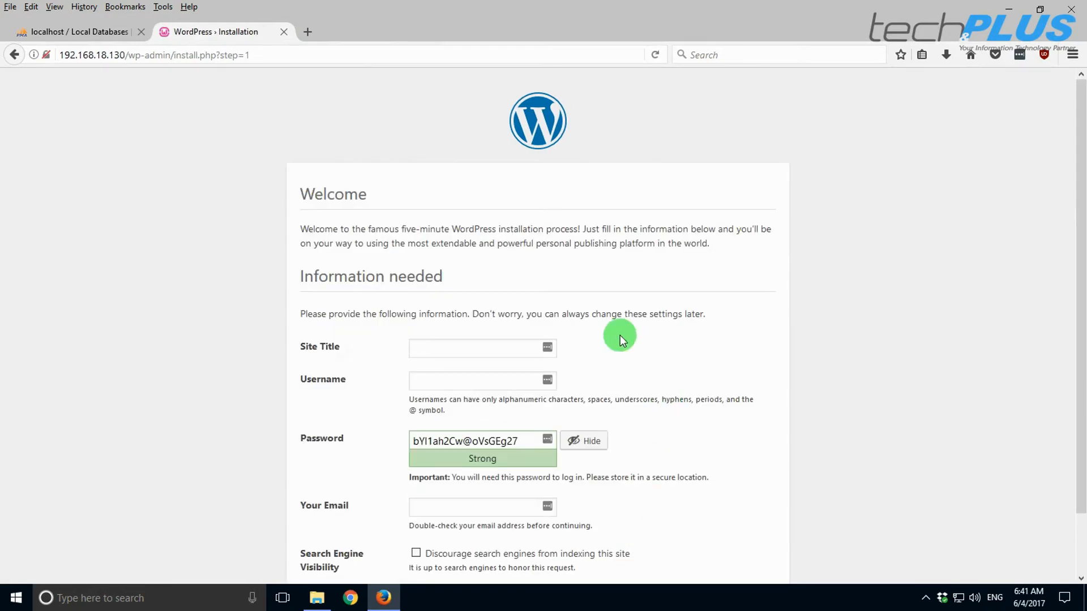
- Enter 'WordPress en local par Tech & PLUS' as the site title
scroll(423, 328, "down", 2)
left_click(437, 283)
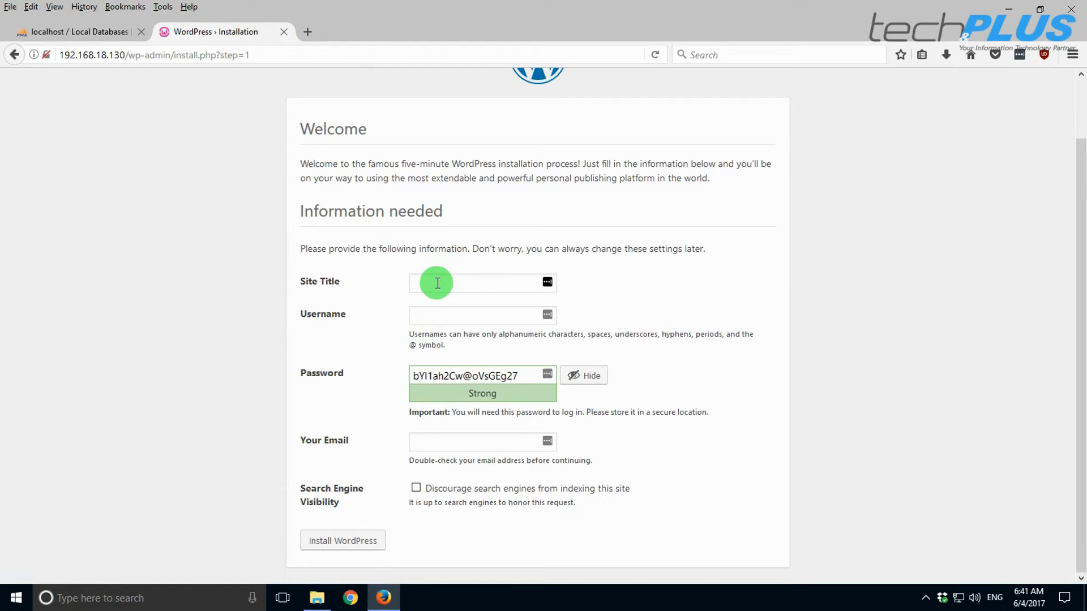
type("WordPre")
type("ss en")
type(" LOCA")
key("BackSpace")
key("BackSpace")
type("local par Tech & PLUS")
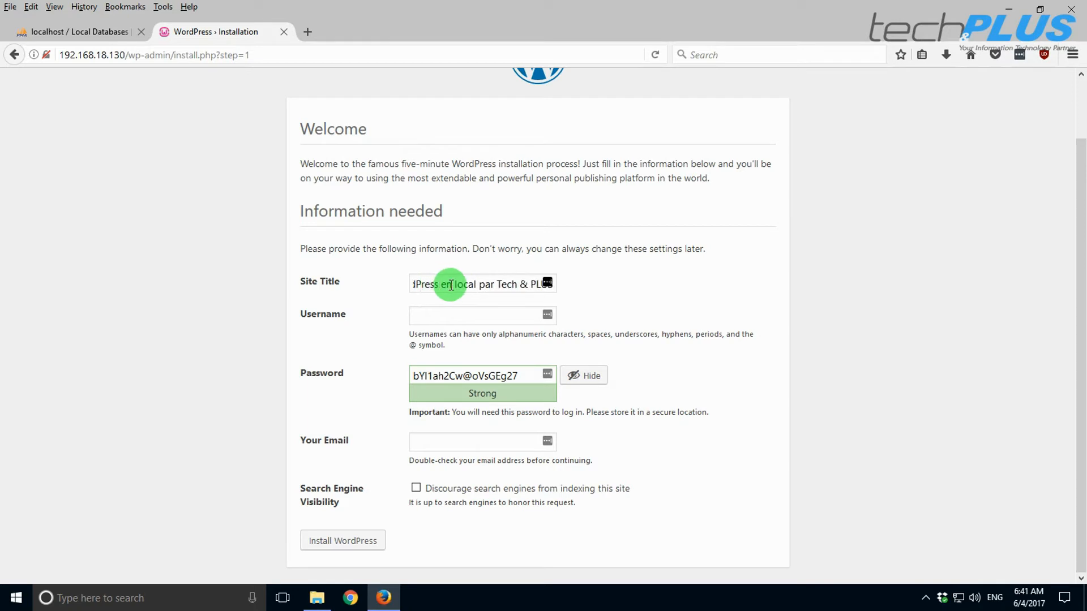
- Fill in the admin username, a short weak password (confirmed), and the admin e-mail address
left_click(440, 315)
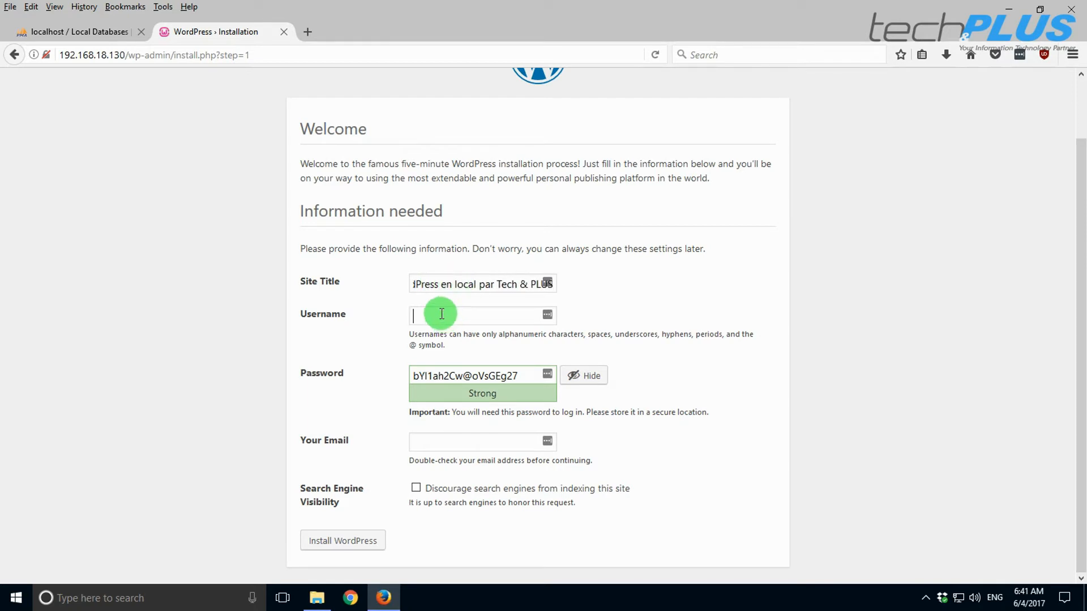
type("techandplus")
key("Tab")
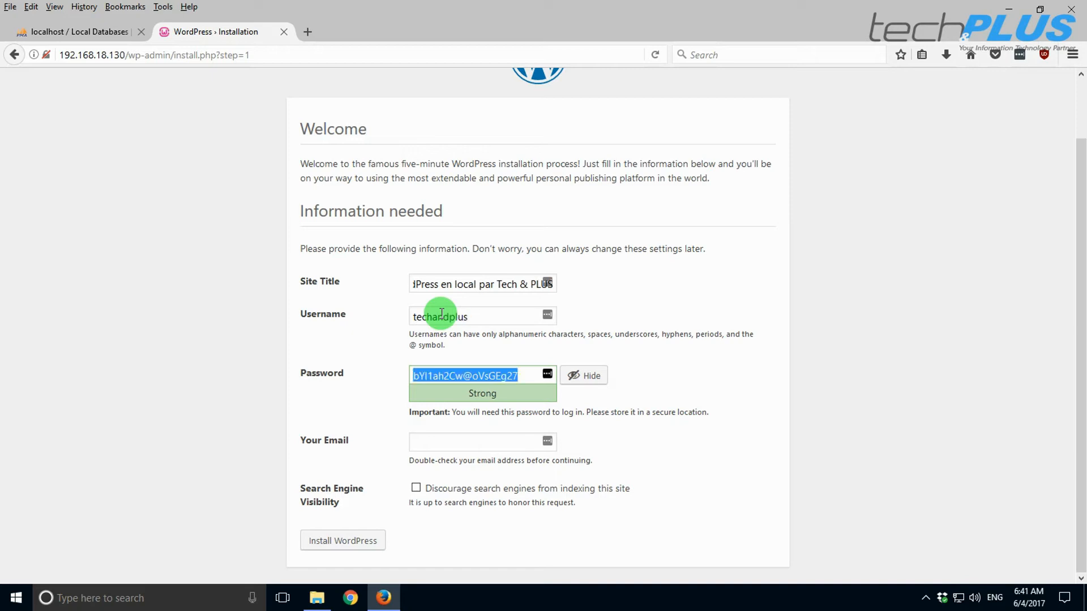
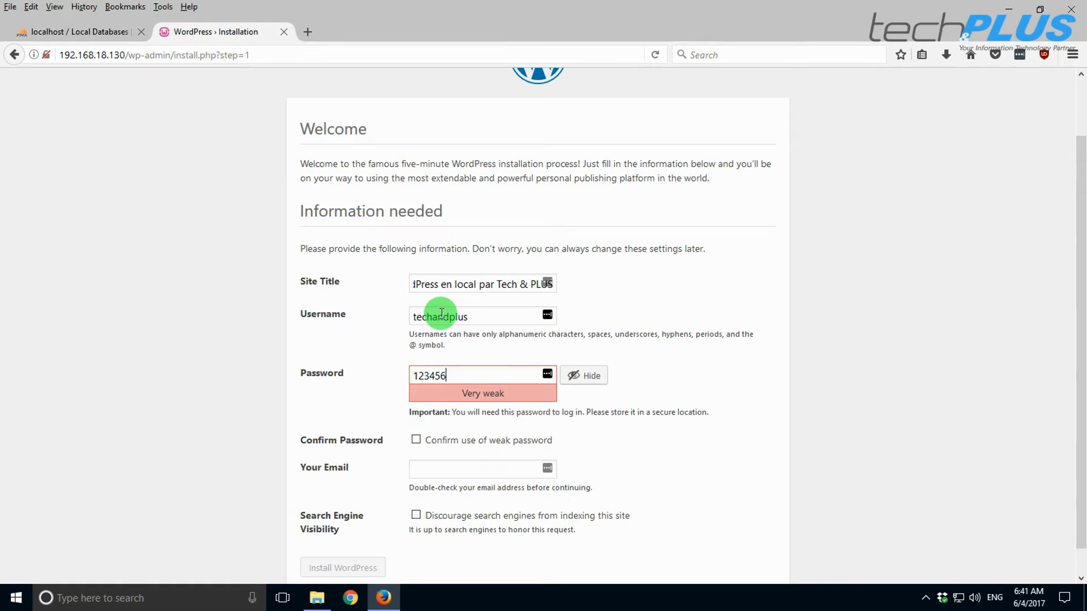
scroll(441, 313, "down", 1)
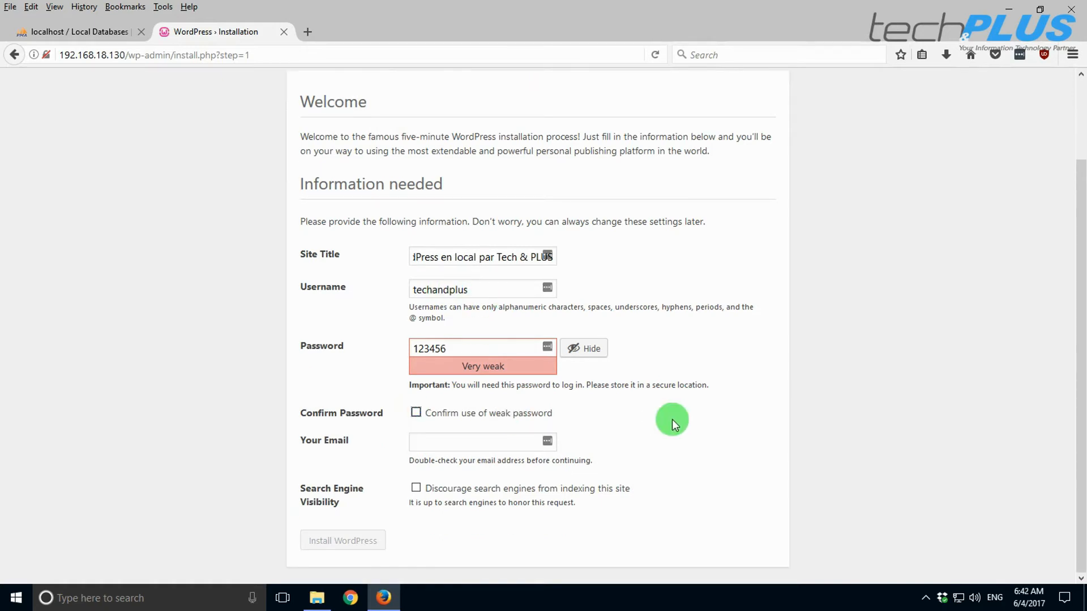
left_click(416, 412)
left_click(436, 440)
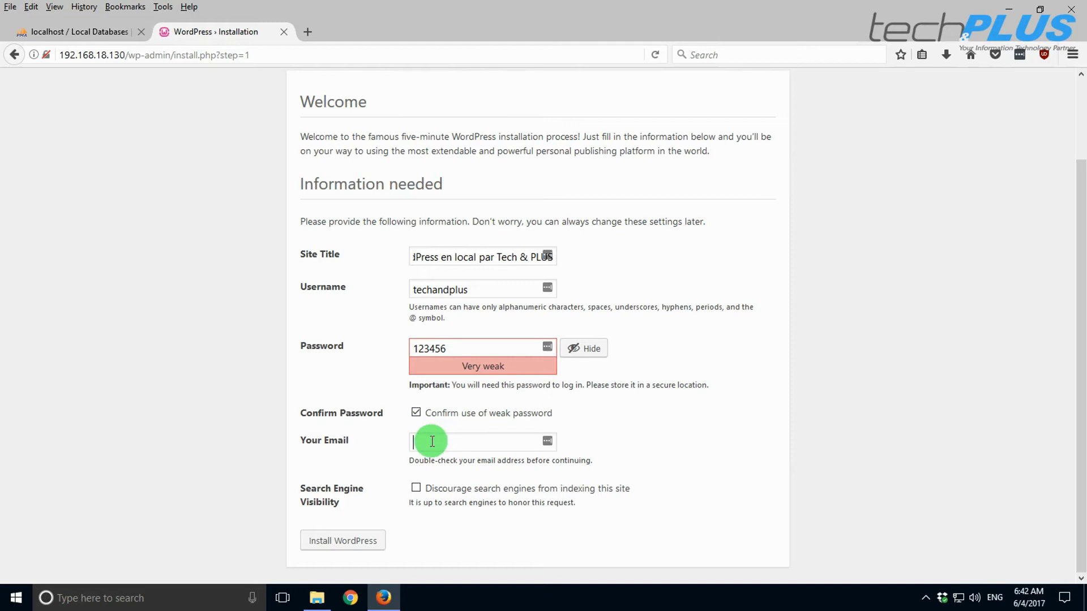
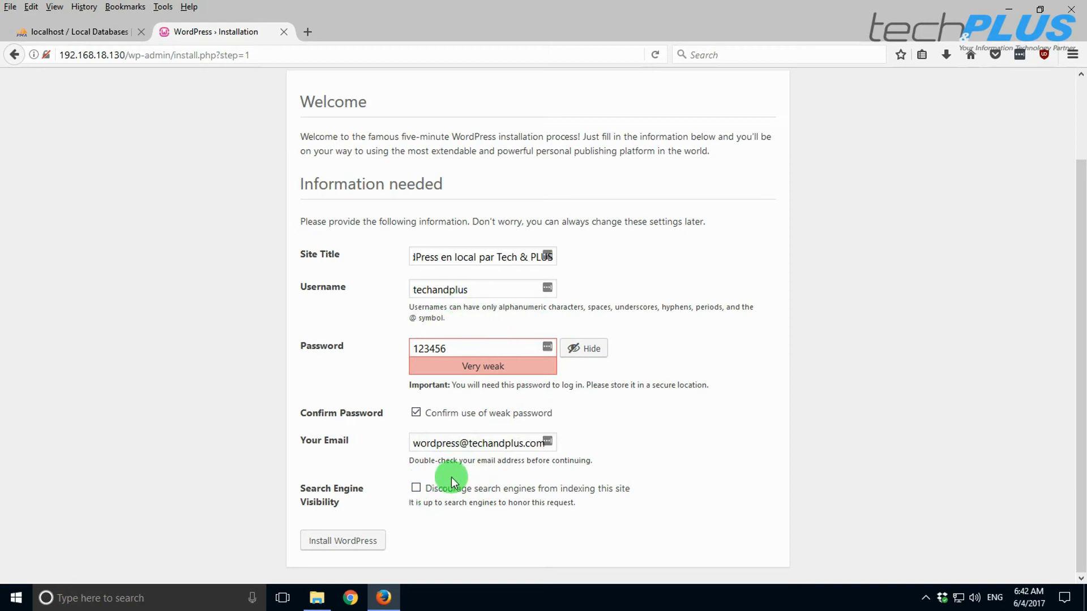
- Run the WordPress installation and proceed from the Success page to the login page
left_click(344, 542)
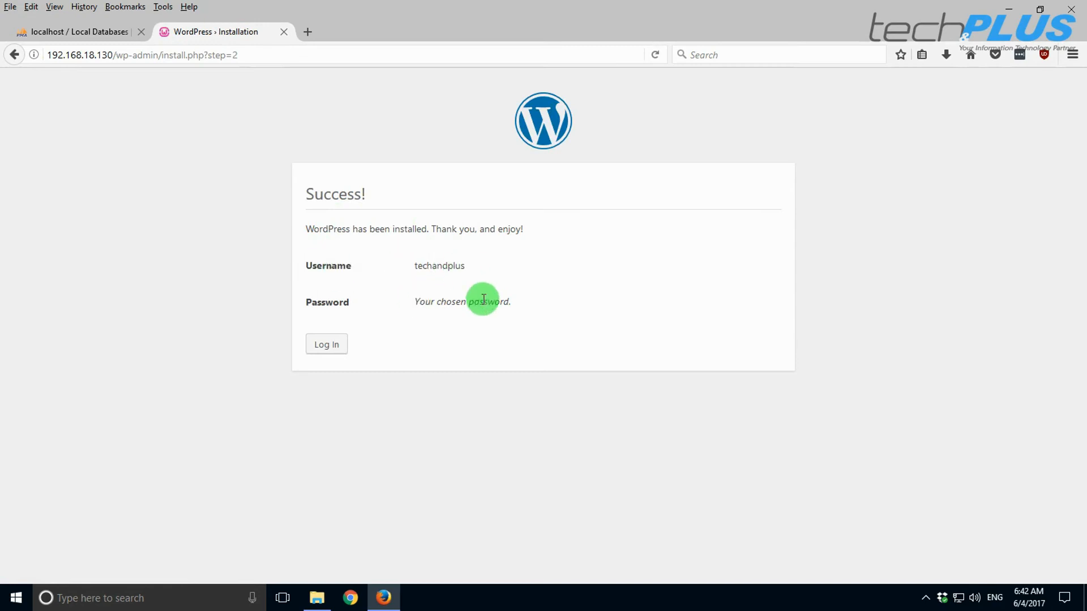
left_click(330, 347)
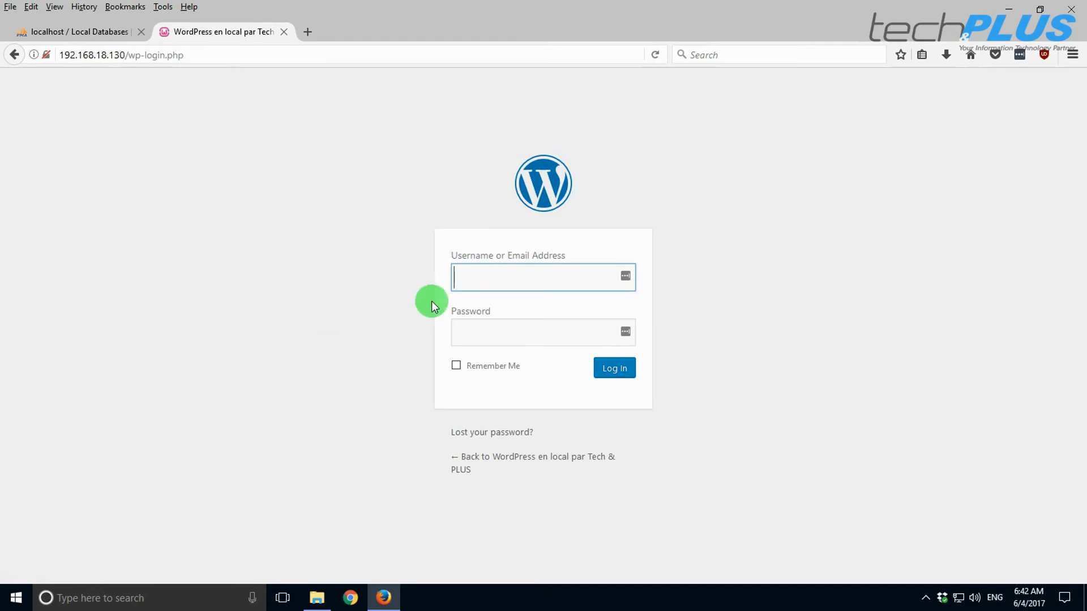
left_click(311, 33)
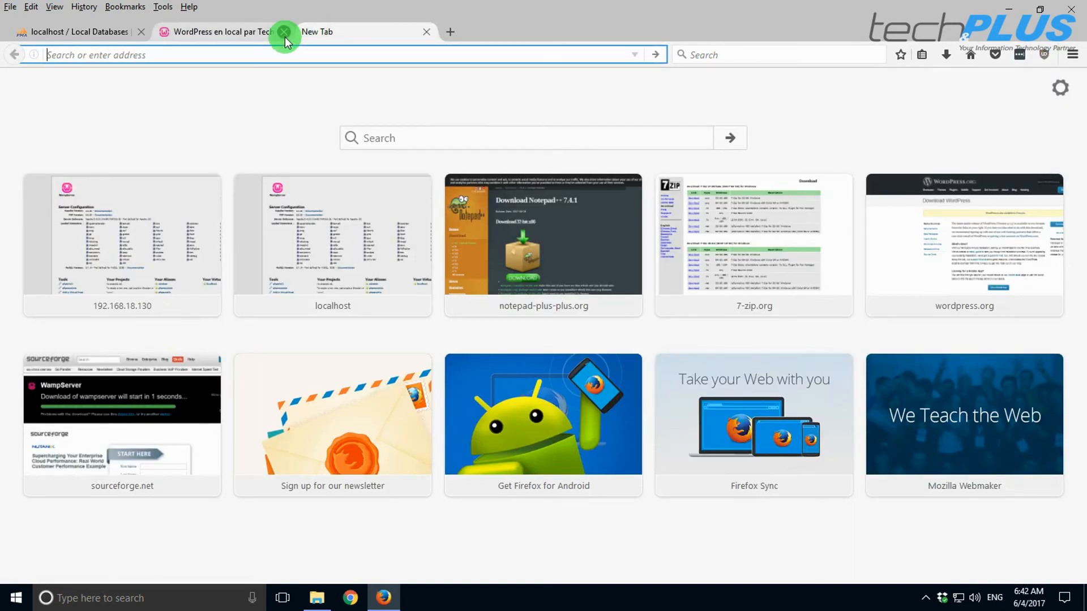
- Load the new site's front page at 192.168.18.130 in the new tab
type("192.168.18.130/")
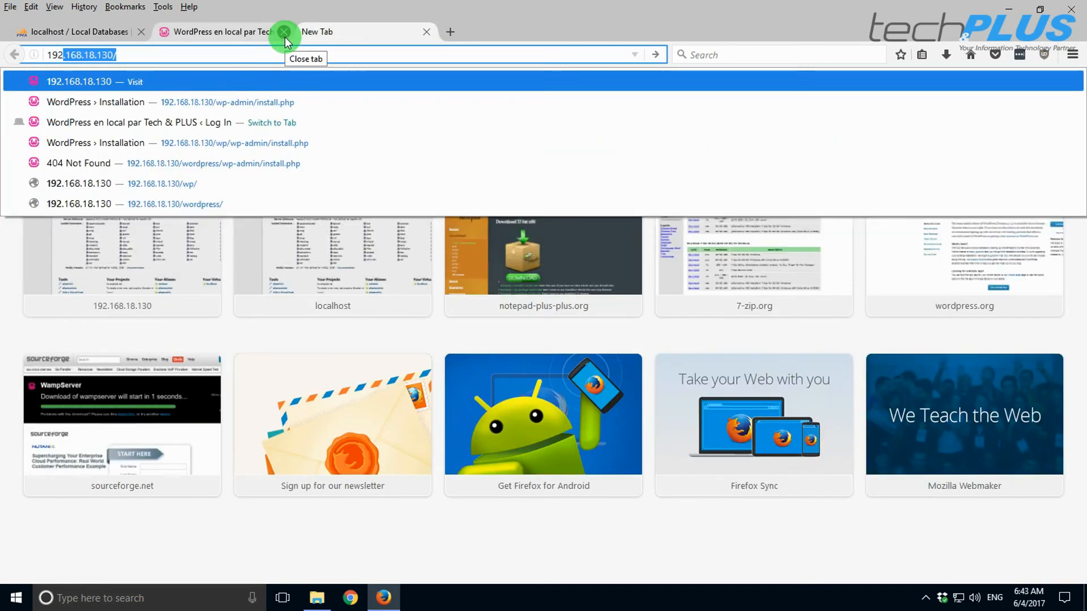
key("Return")
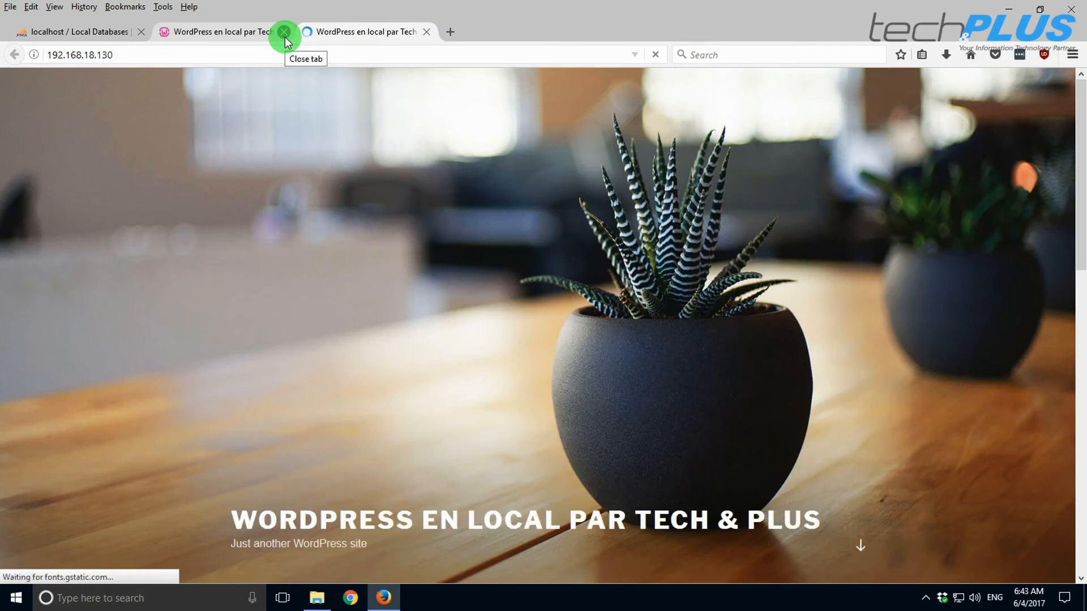
scroll(668, 391, "down", 3)
scroll(651, 394, "up", 2)
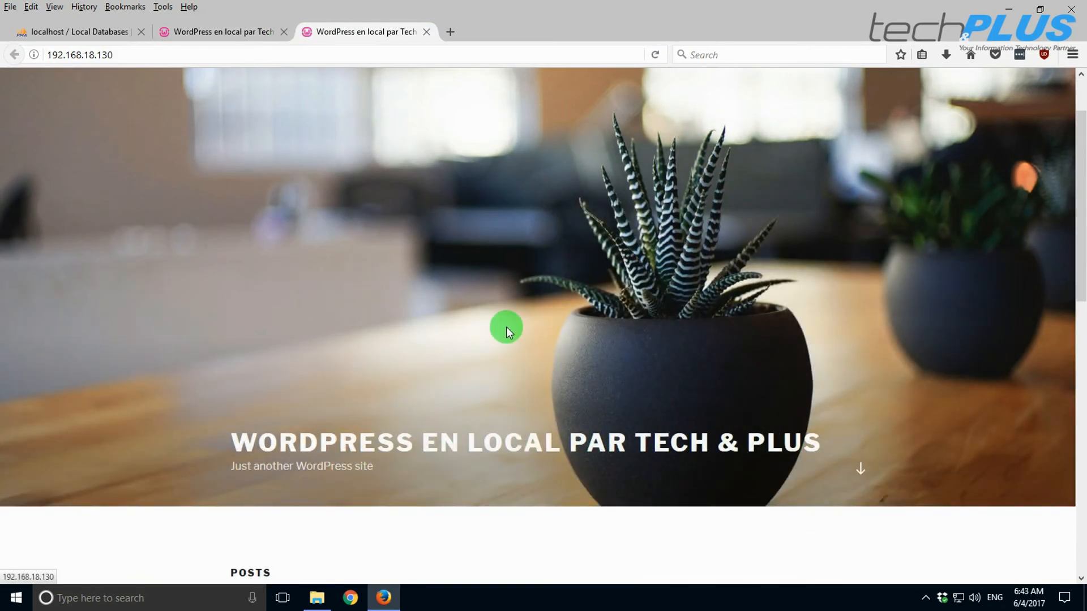
scroll(492, 323, "up", 2)
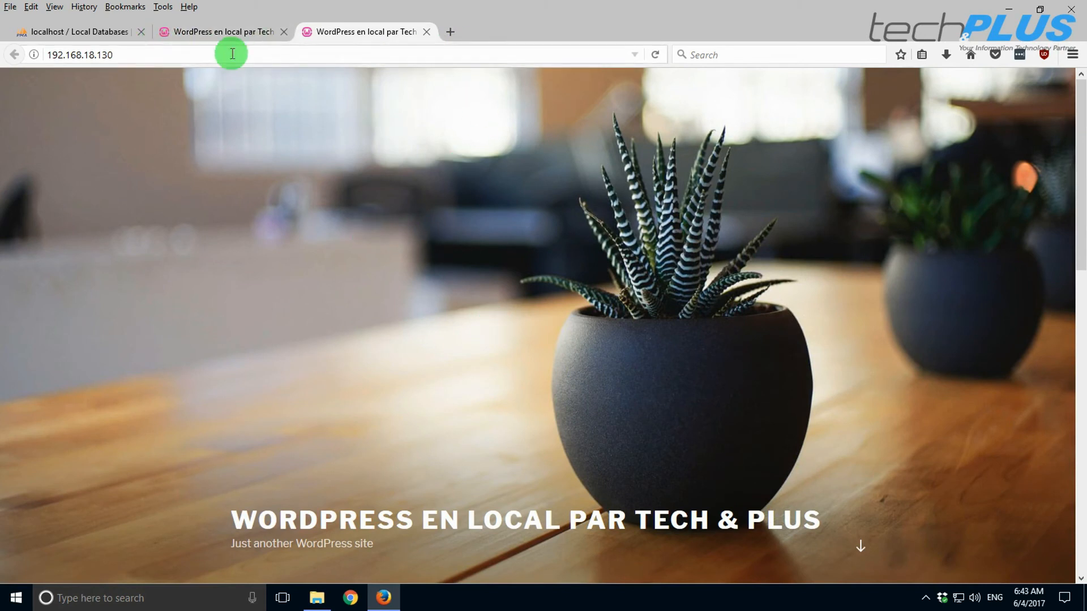
- Append /wp-admin to the site address
left_click(150, 53)
left_click(149, 55)
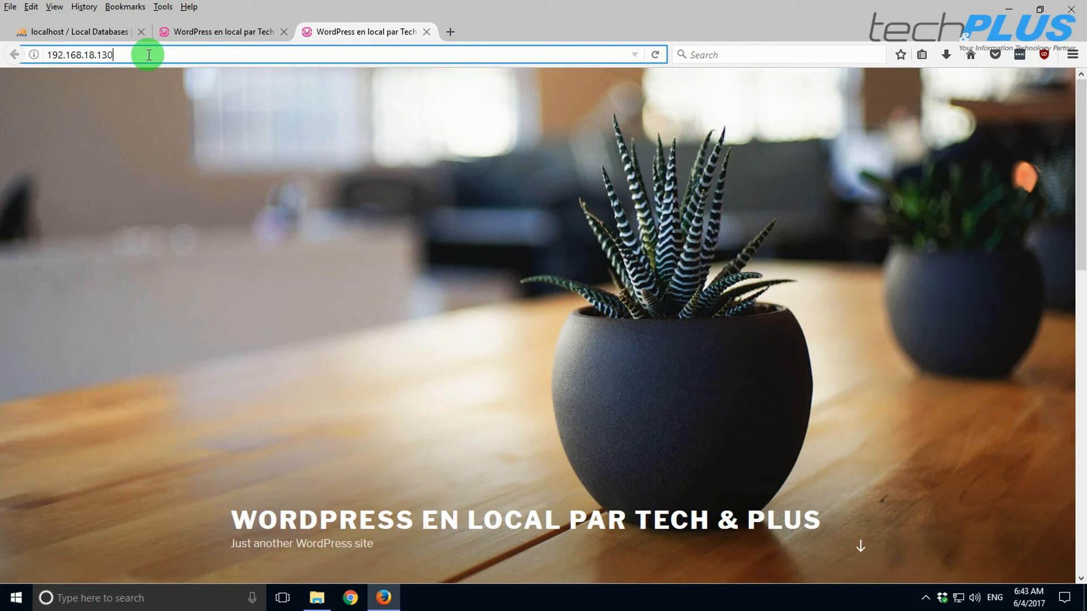
type("/wp")
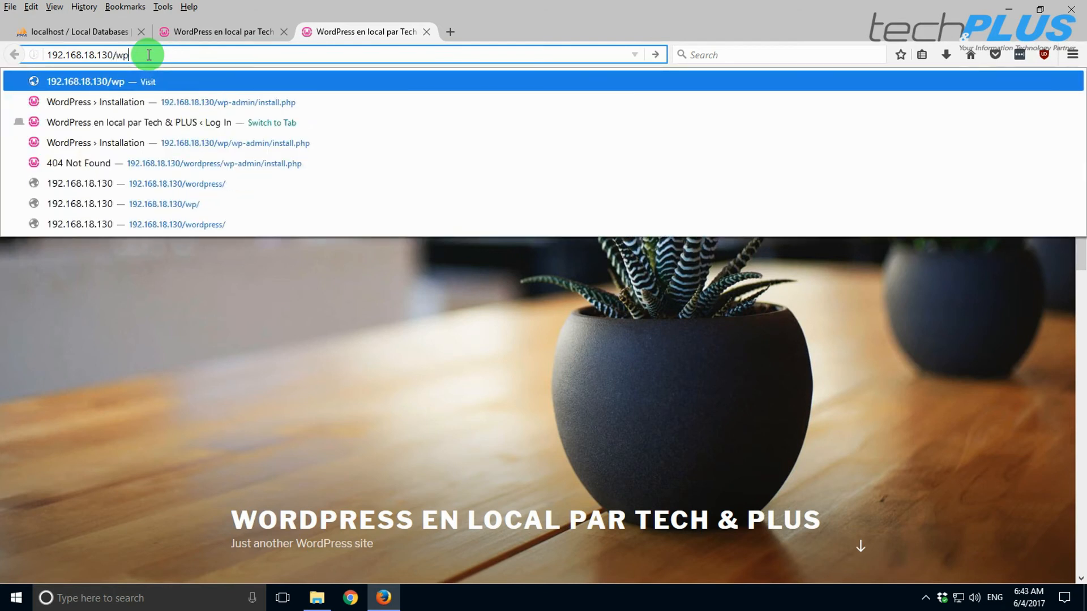
type("-admin")
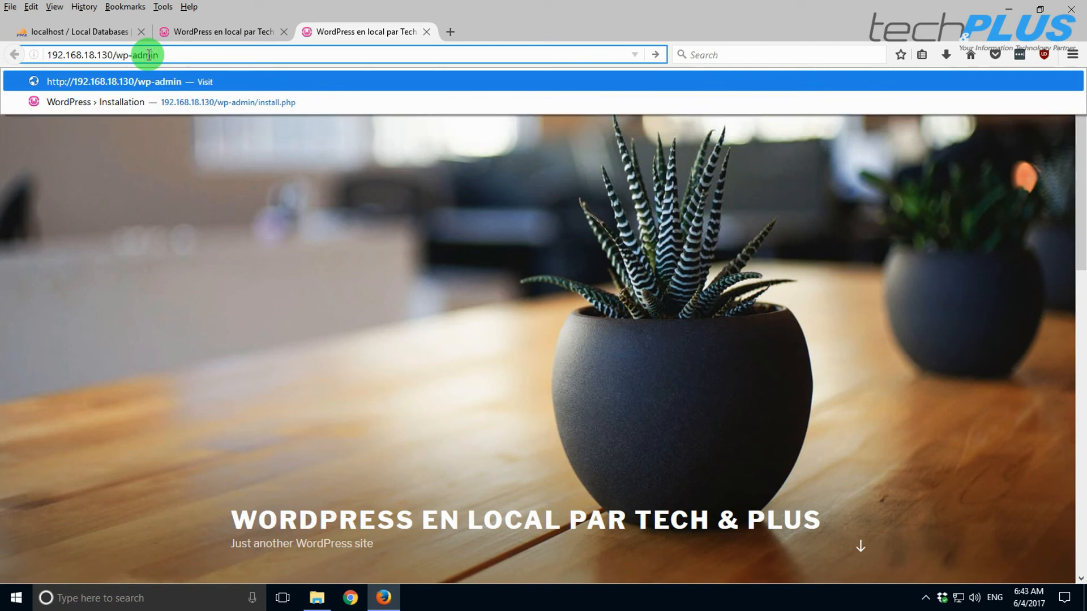
- Log into /wp-admin with the admin username and corrected password, closing the stray Learn More page
key("Return")
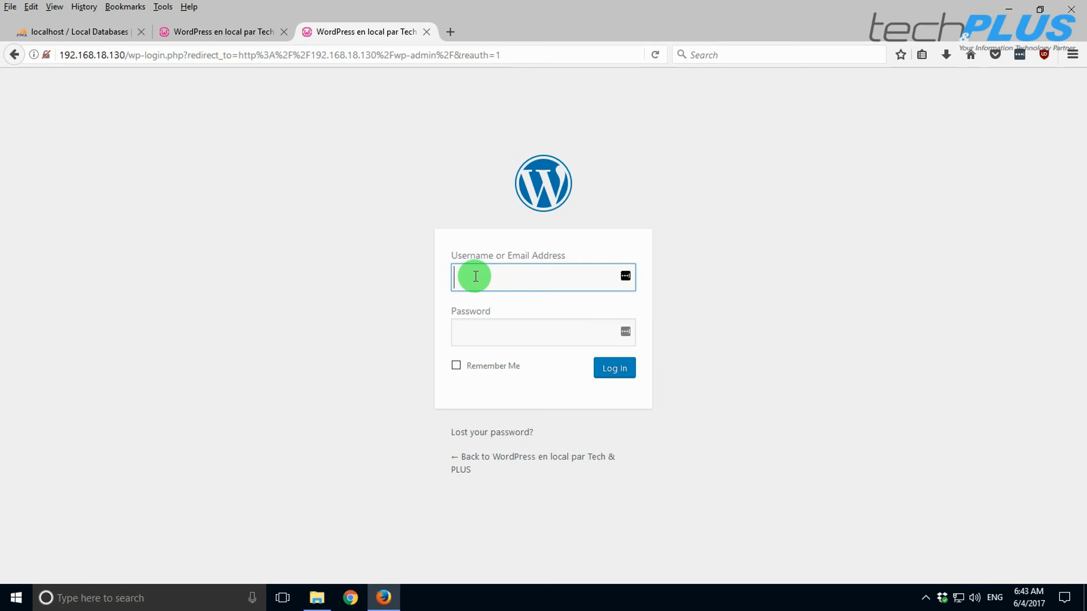
type("techandplus")
key("Tab")
type("******")
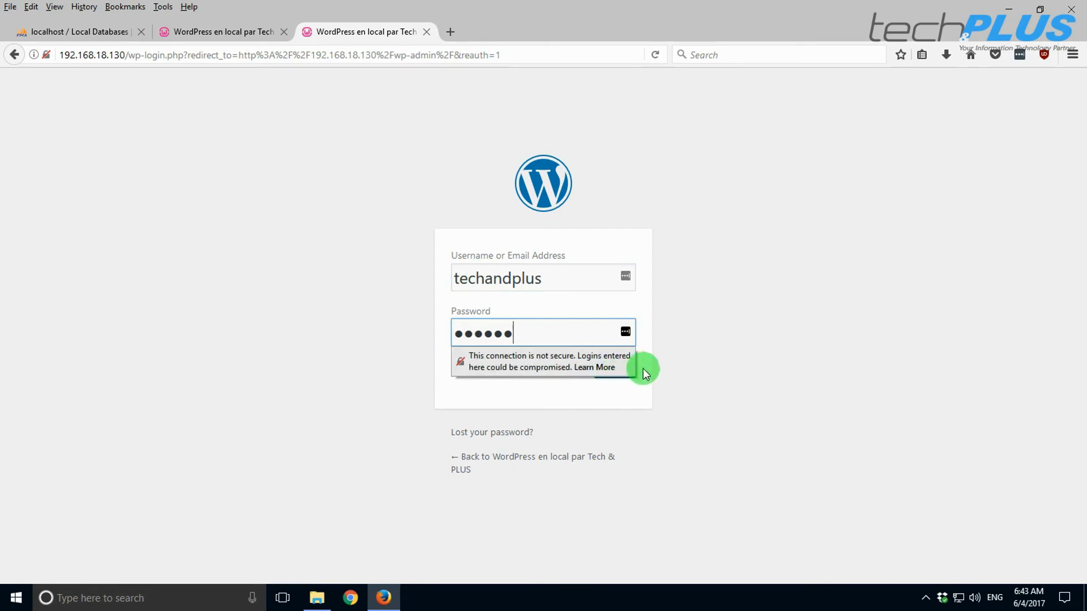
left_click(605, 368)
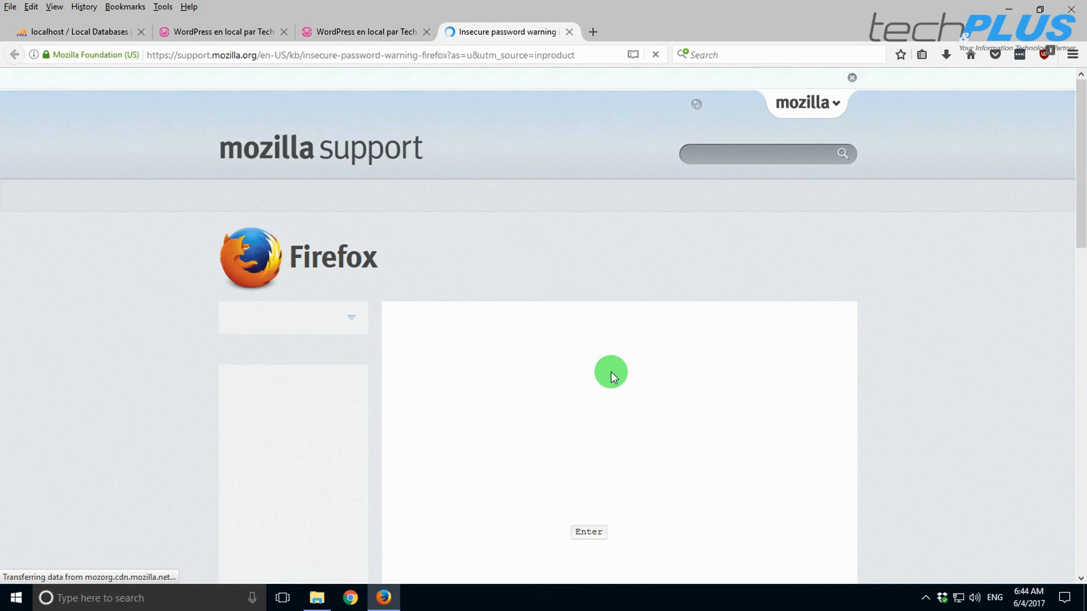
left_click(569, 33)
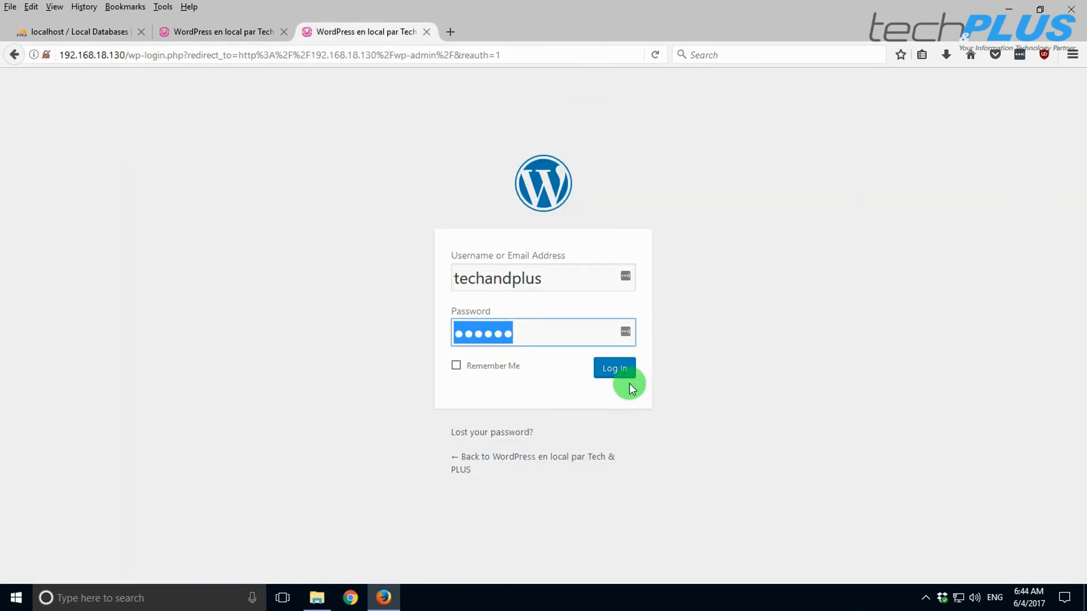
left_click_drag(547, 330, 369, 329)
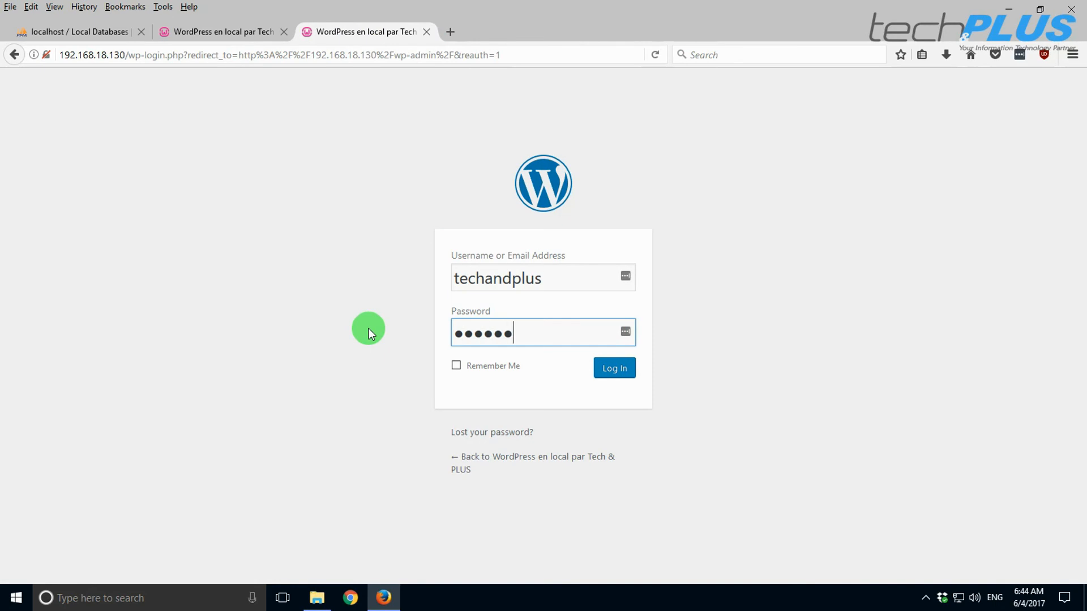
left_click(613, 371)
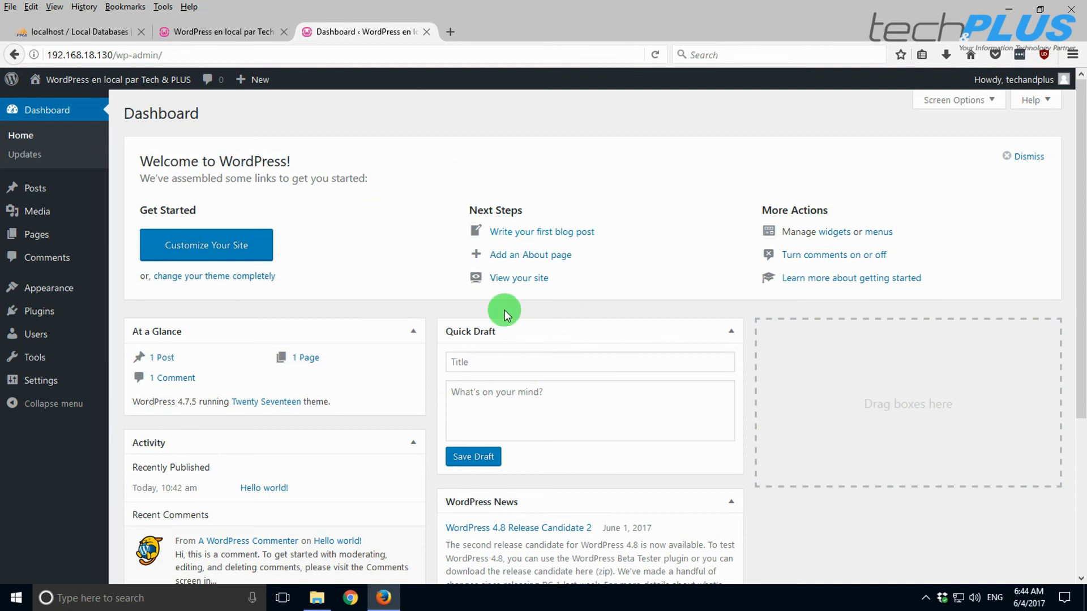
- Open Visit Site from the admin bar in a new tab and close the old login tab
mouse_move(51, 85)
right_click(49, 108)
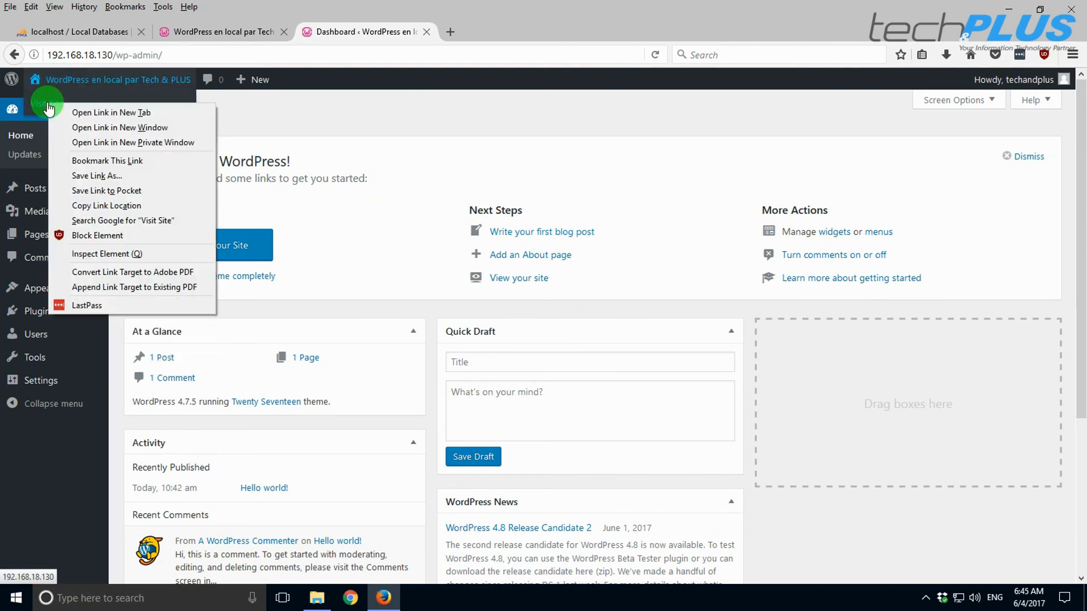
left_click(93, 110)
left_click(283, 32)
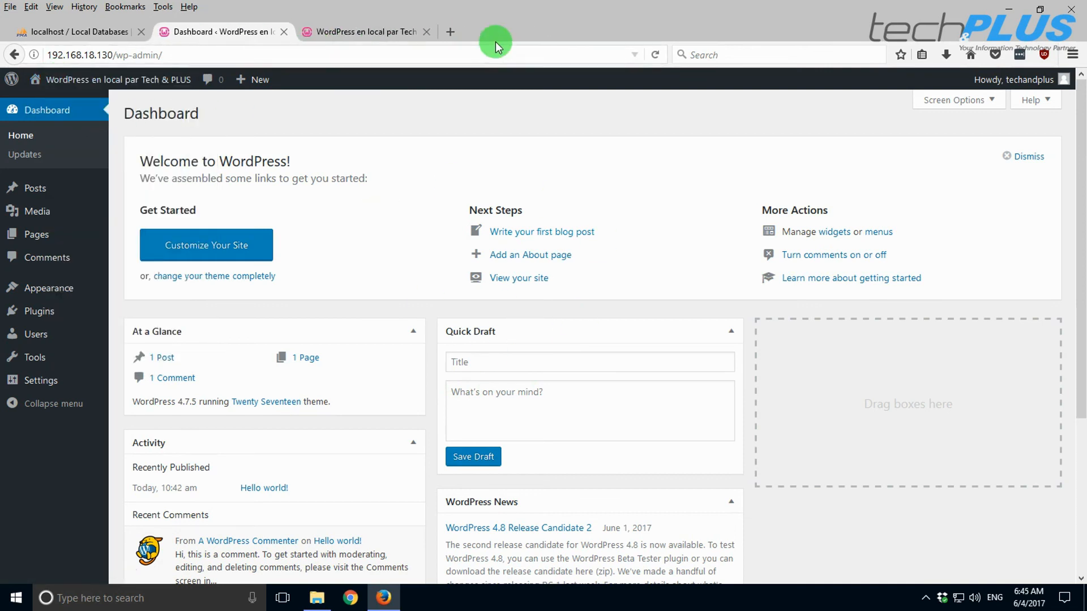
left_click(360, 32)
scroll(548, 443, "down", 10)
scroll(548, 442, "up", 10)
scroll(548, 443, "down", 15)
scroll(548, 443, "down", 3)
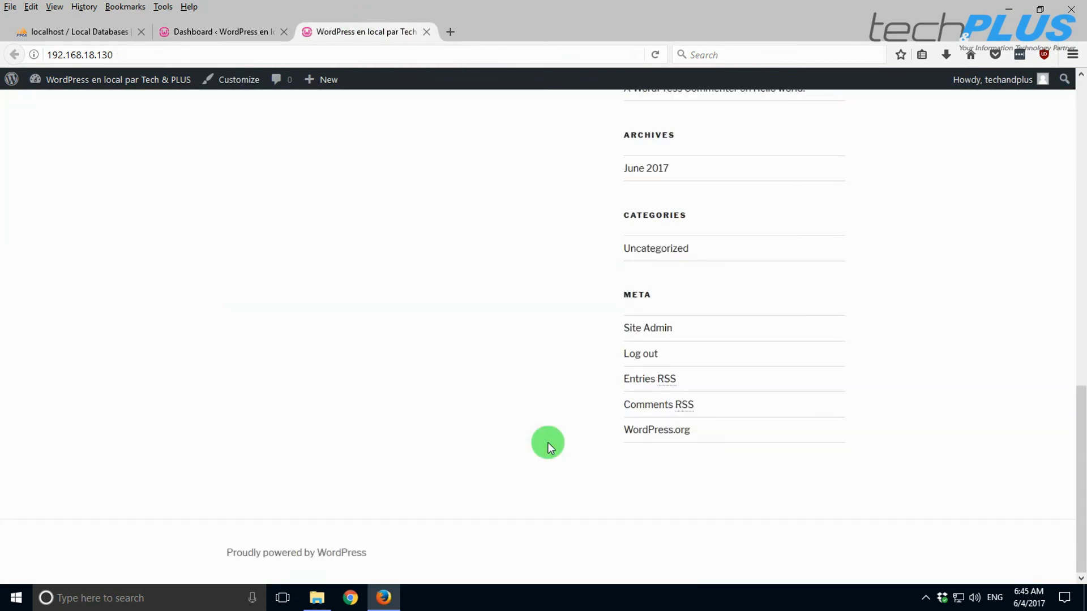
scroll(548, 442, "up", 15)
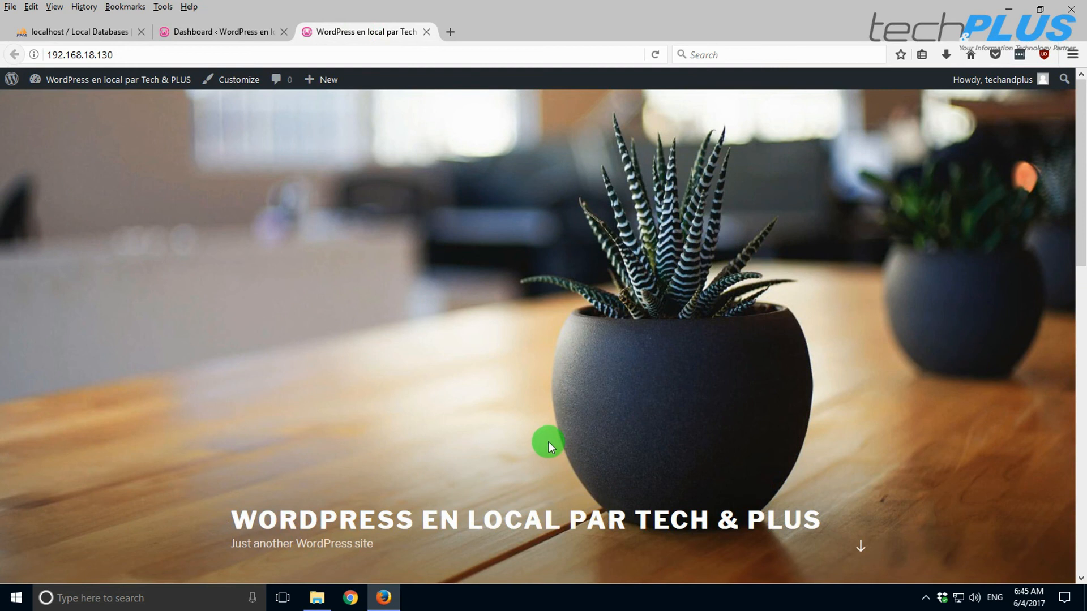